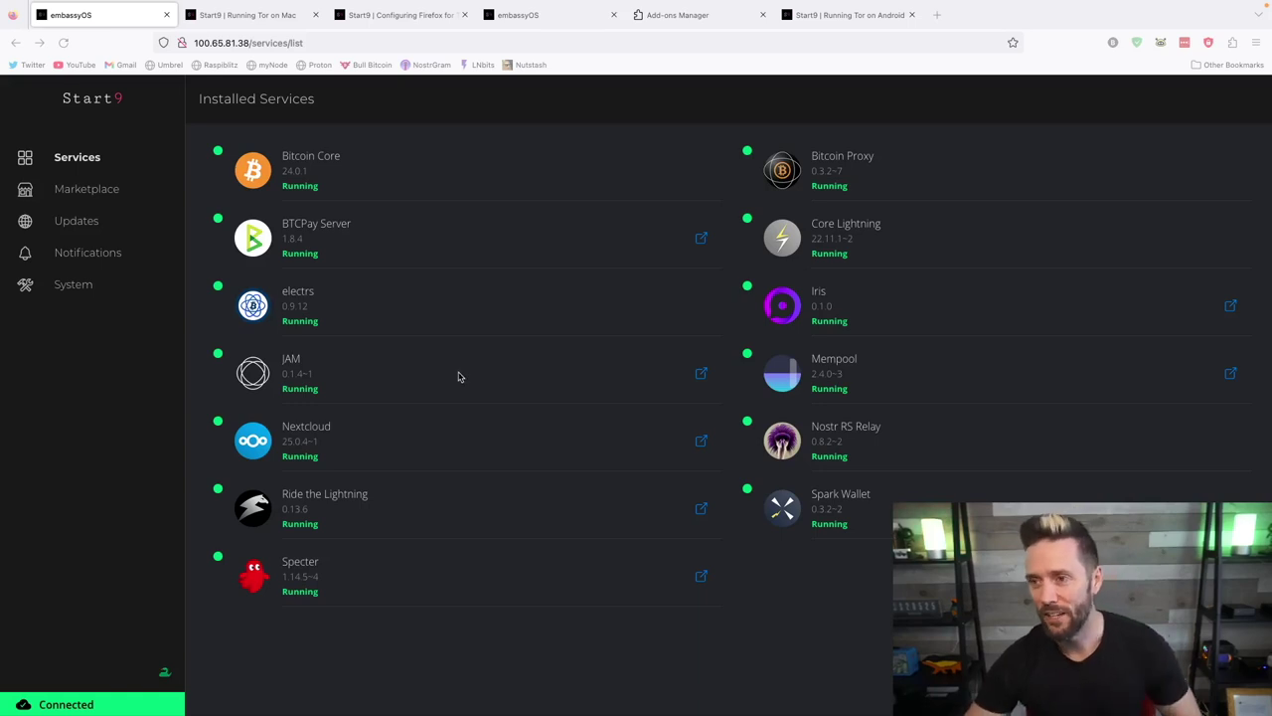
# - Install Vaultwarden from the Start9 Registry marketplace
pyautogui.click(85, 191)
pyautogui.scroll(-2, 1087, 372)
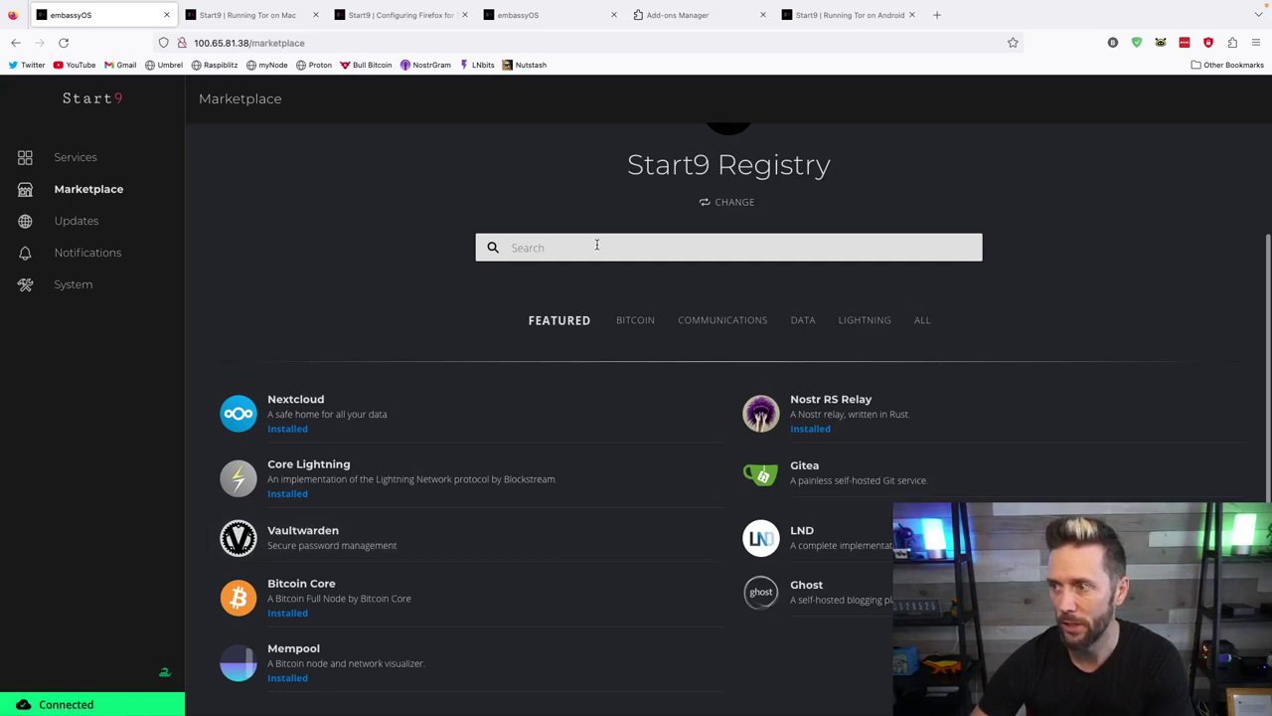
pyautogui.click(319, 535)
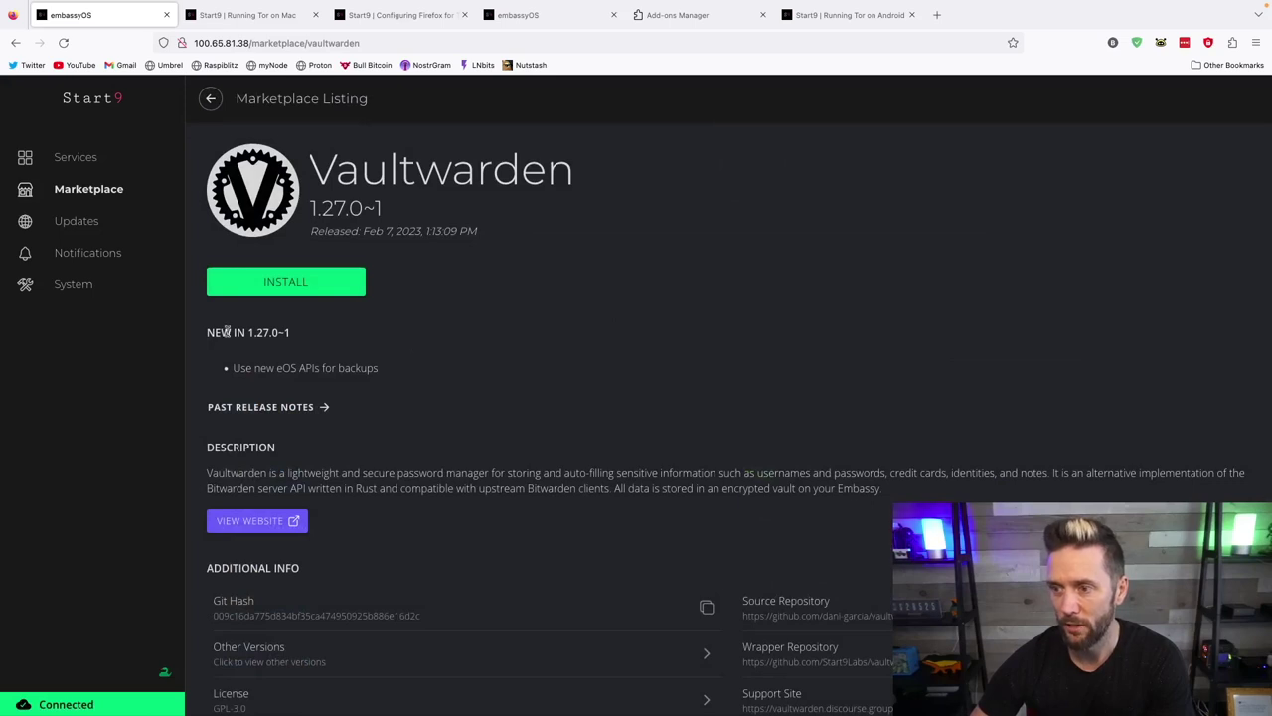
pyautogui.click(284, 284)
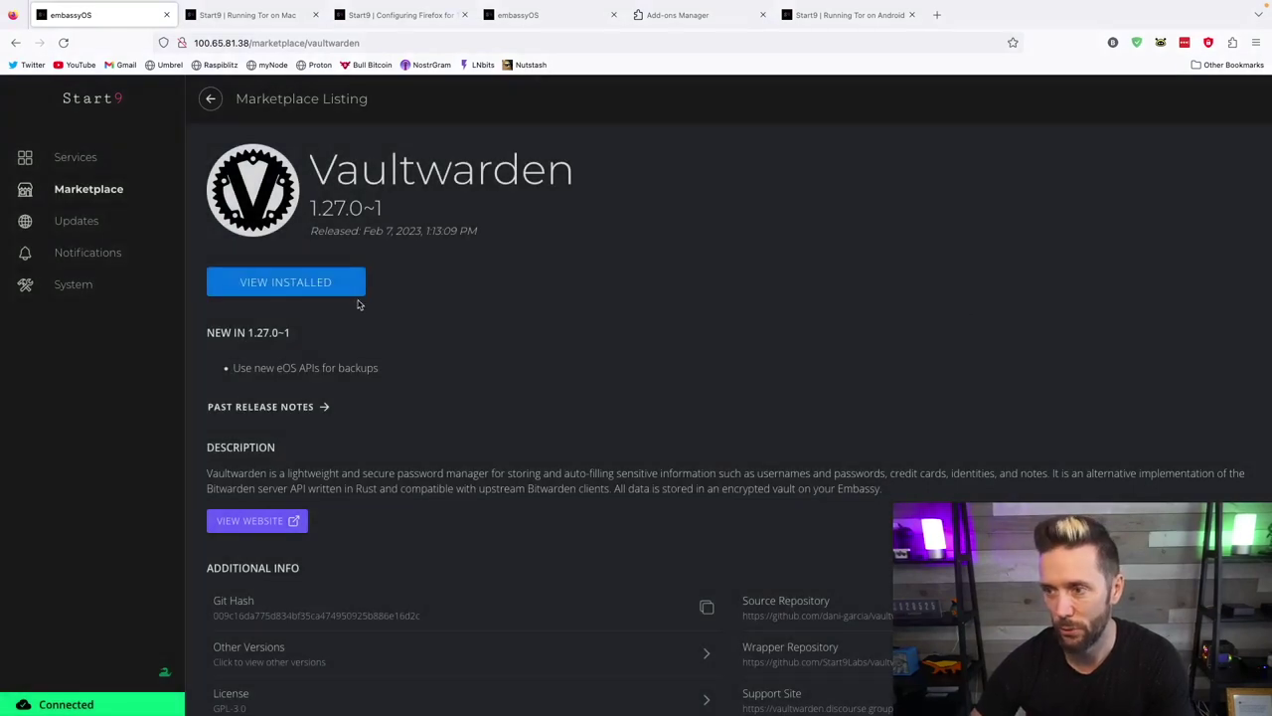
# - Save Vaultwarden's configuration with the recommended defaults and start the service
pyautogui.click(267, 286)
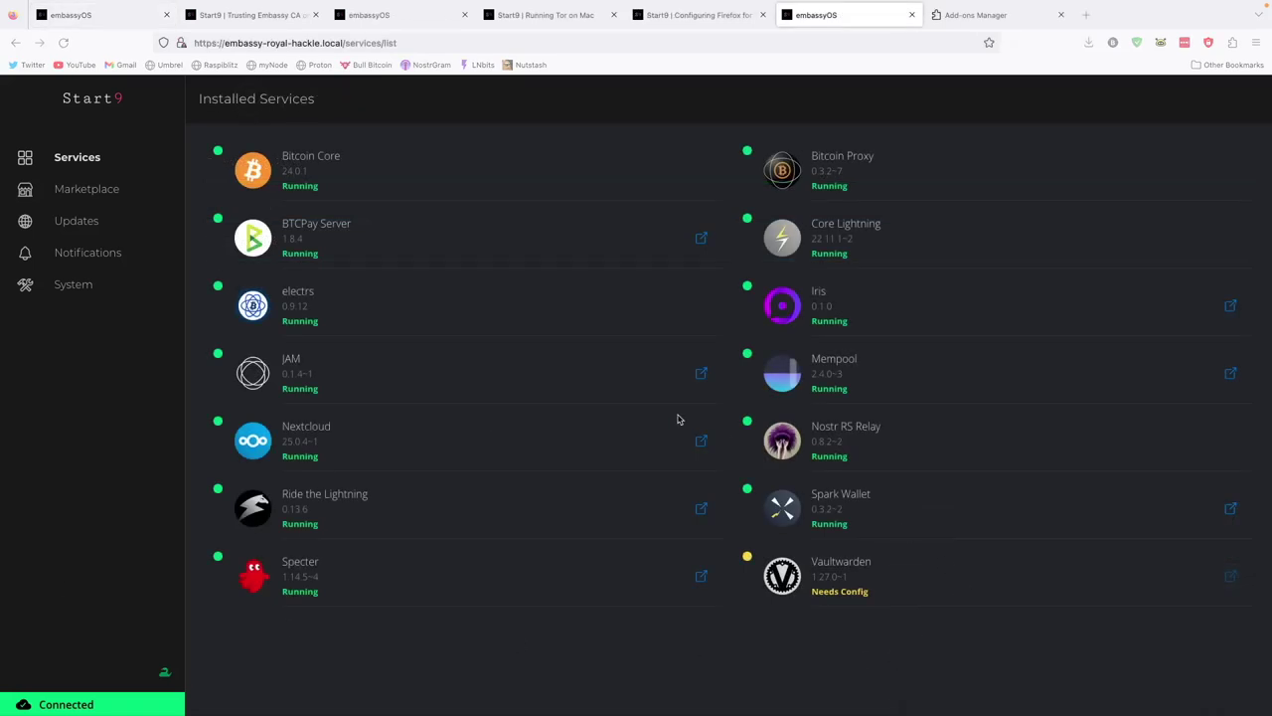
pyautogui.click(82, 162)
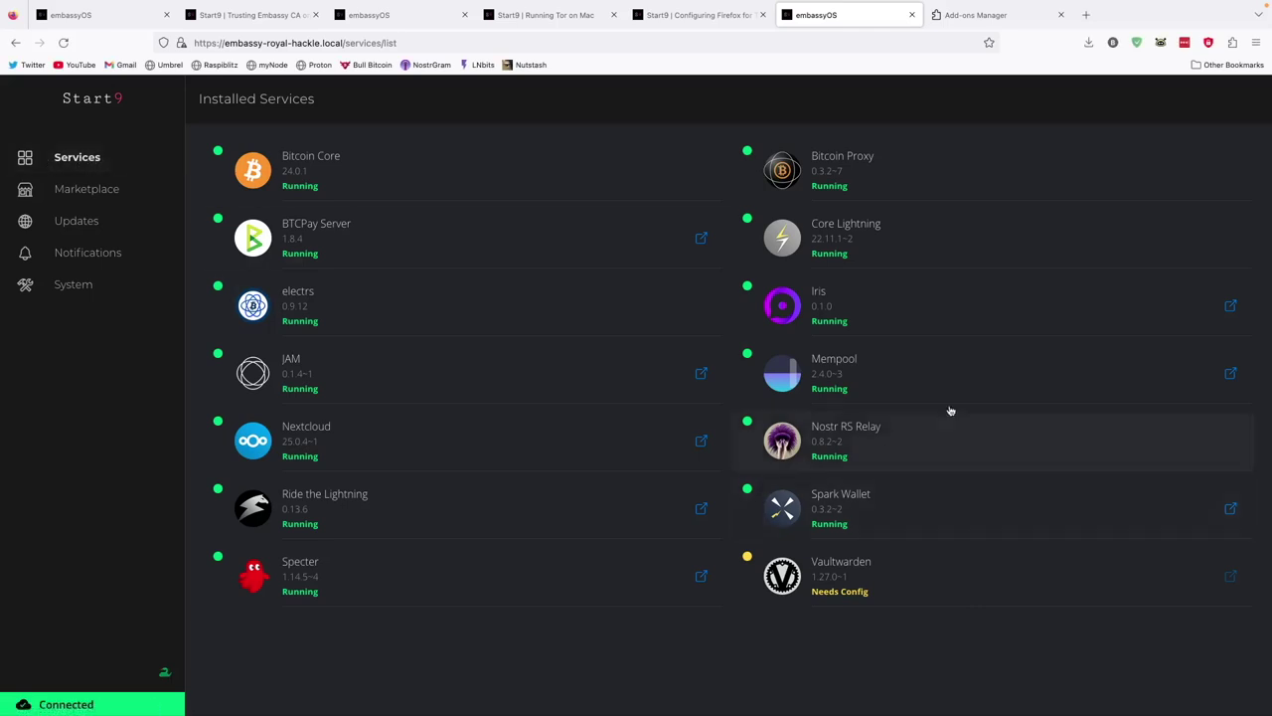
pyautogui.click(863, 567)
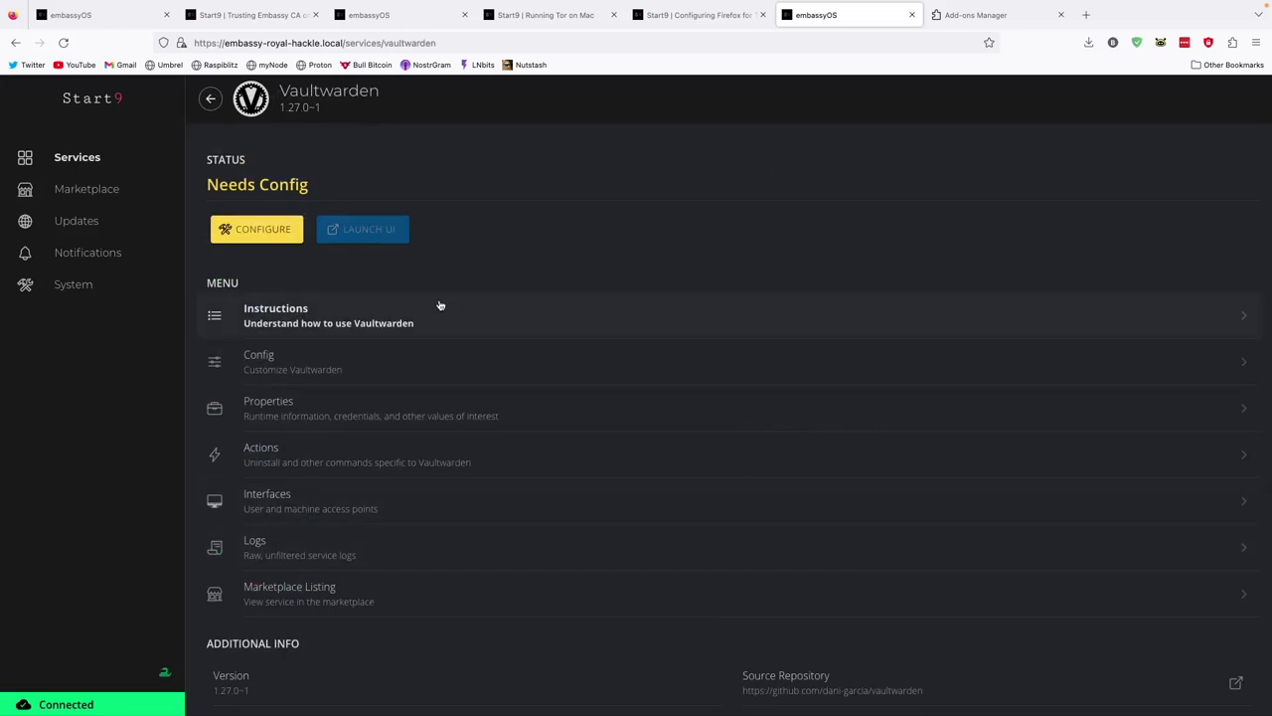
pyautogui.click(244, 235)
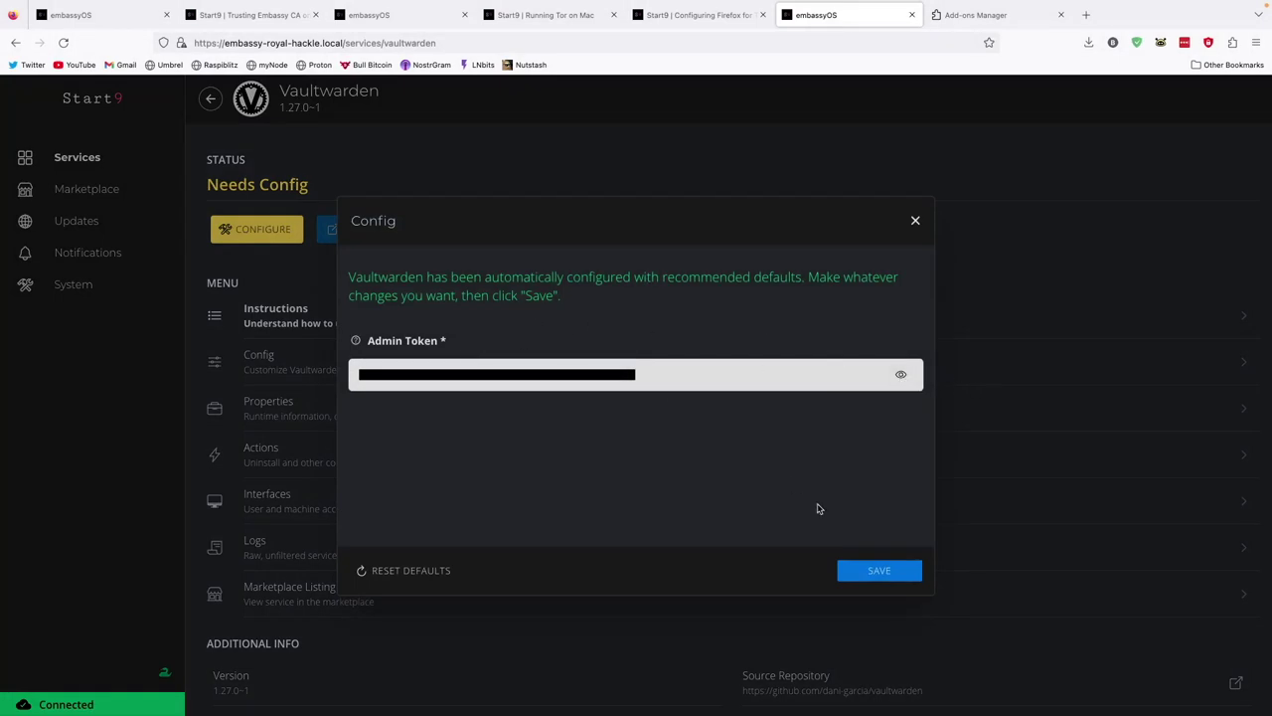
pyautogui.click(870, 570)
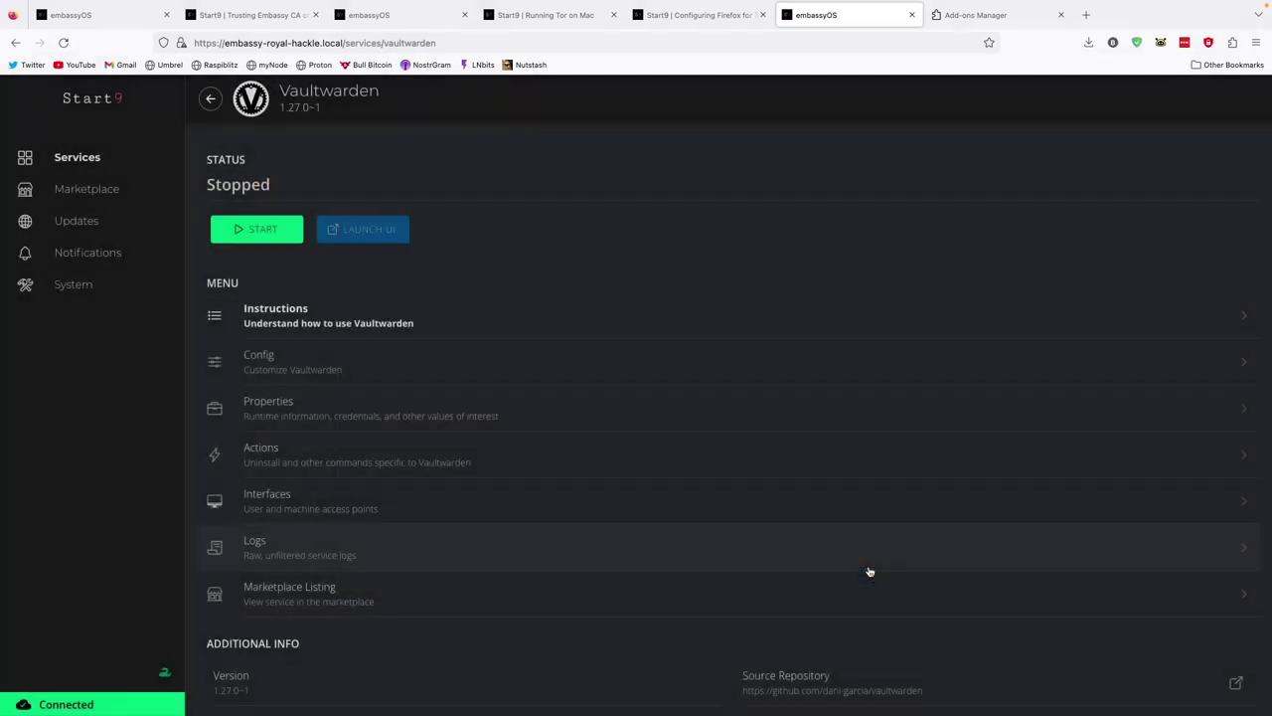
pyautogui.click(255, 237)
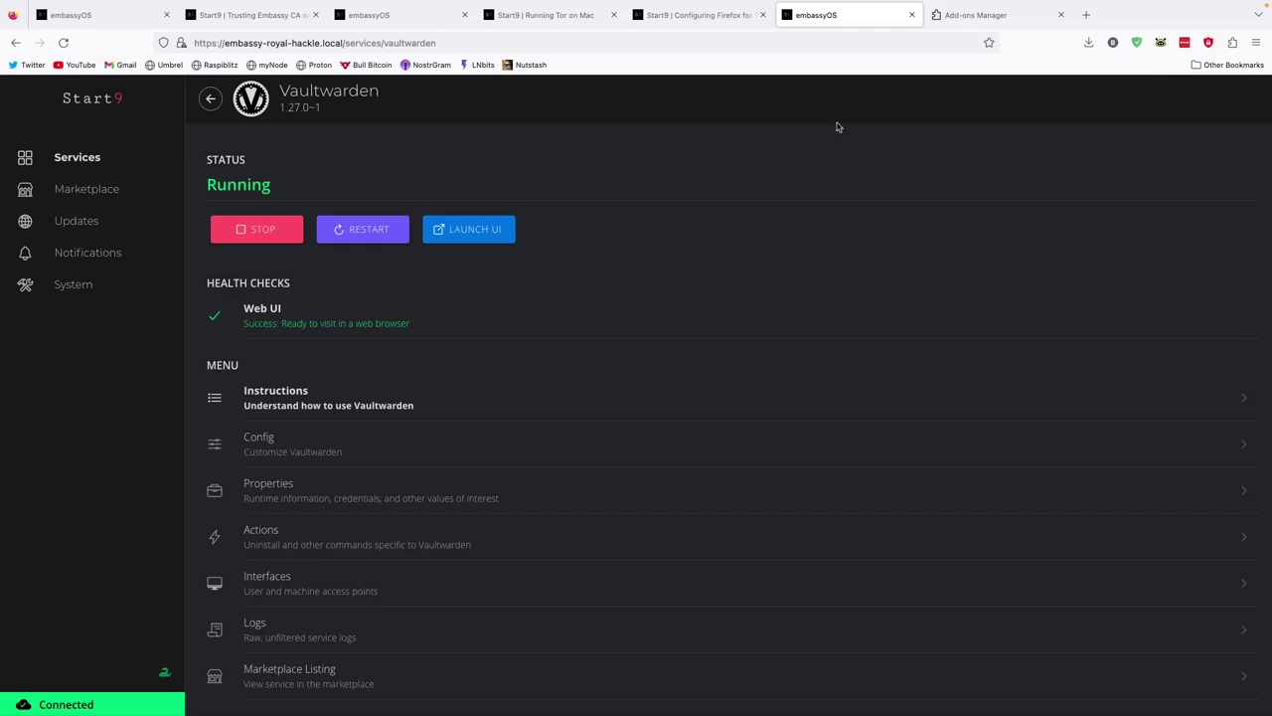
# - Search the Firefox add-ons site for "bitwarden" from the add-ons manager
pyautogui.moveTo(4, 5)
pyautogui.click(1088, 17)
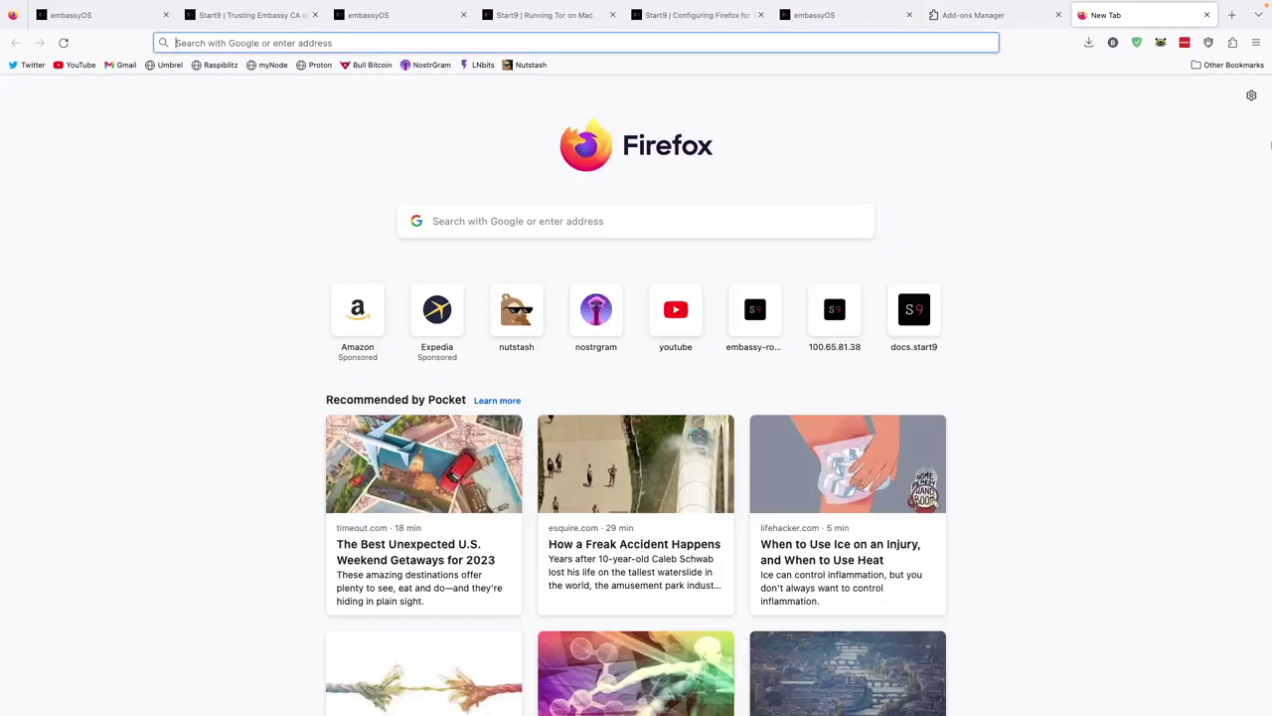
pyautogui.click(1254, 45)
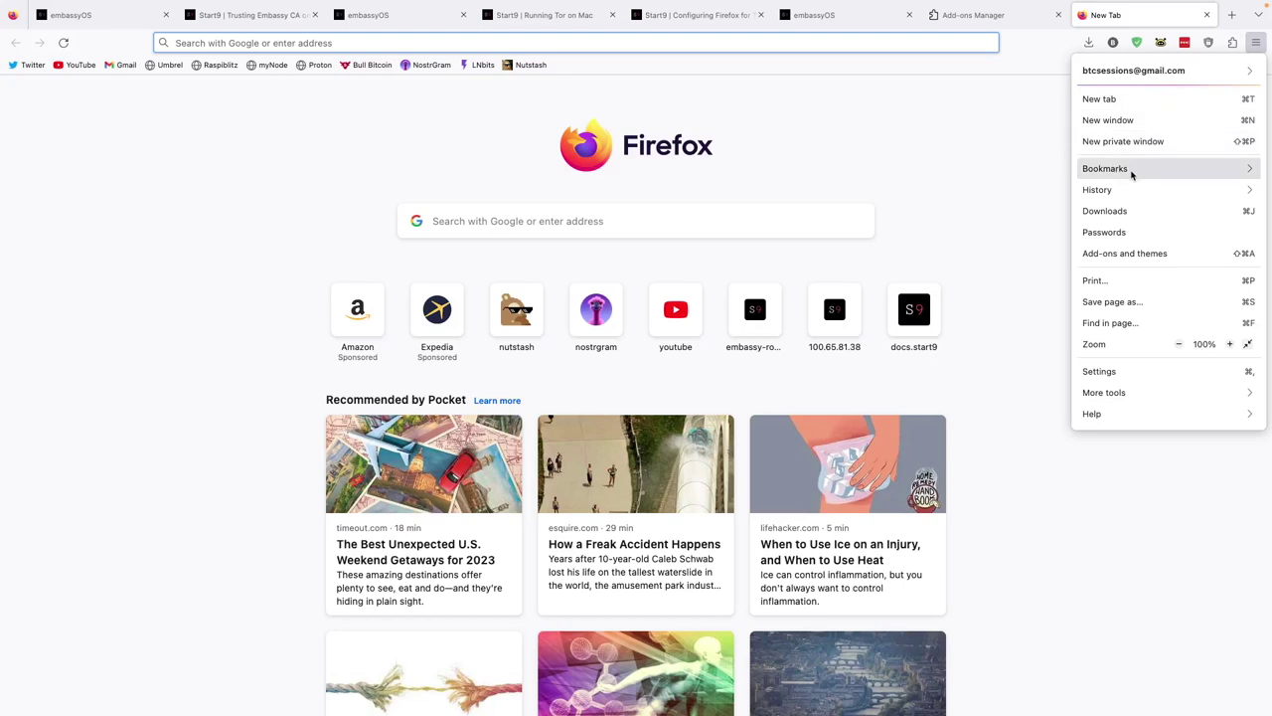
pyautogui.click(1115, 255)
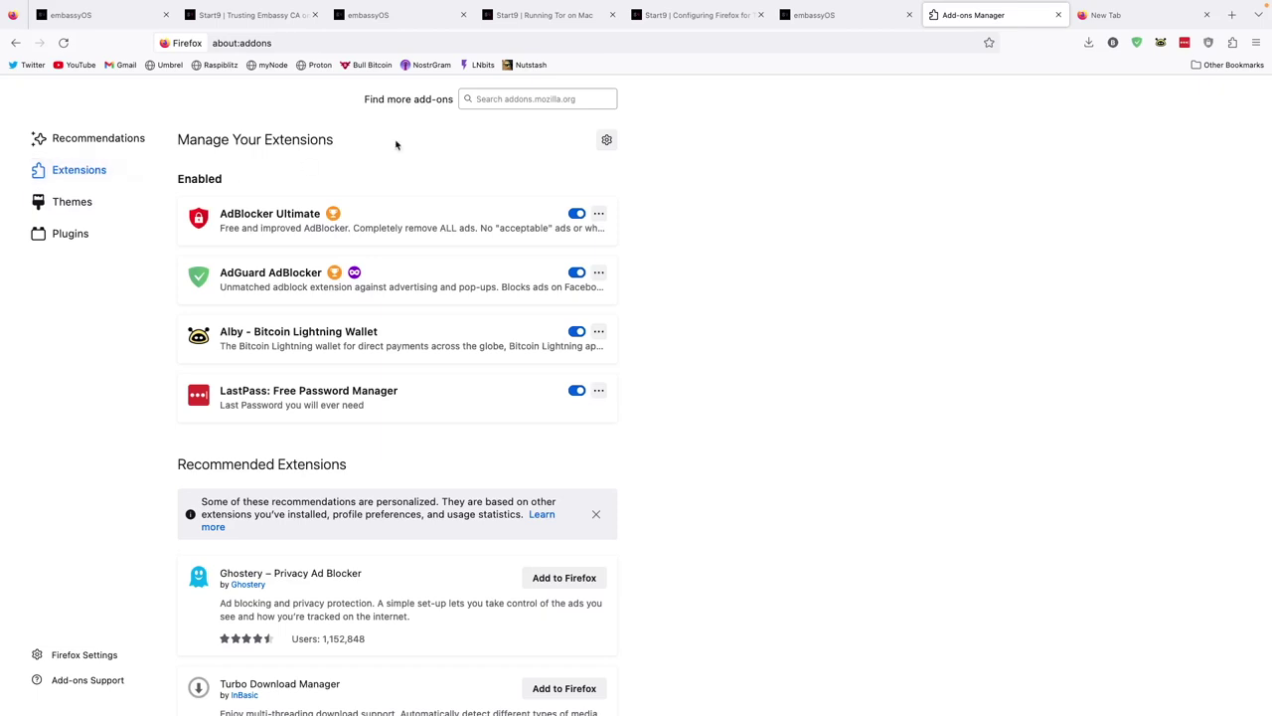
pyautogui.click(504, 95)
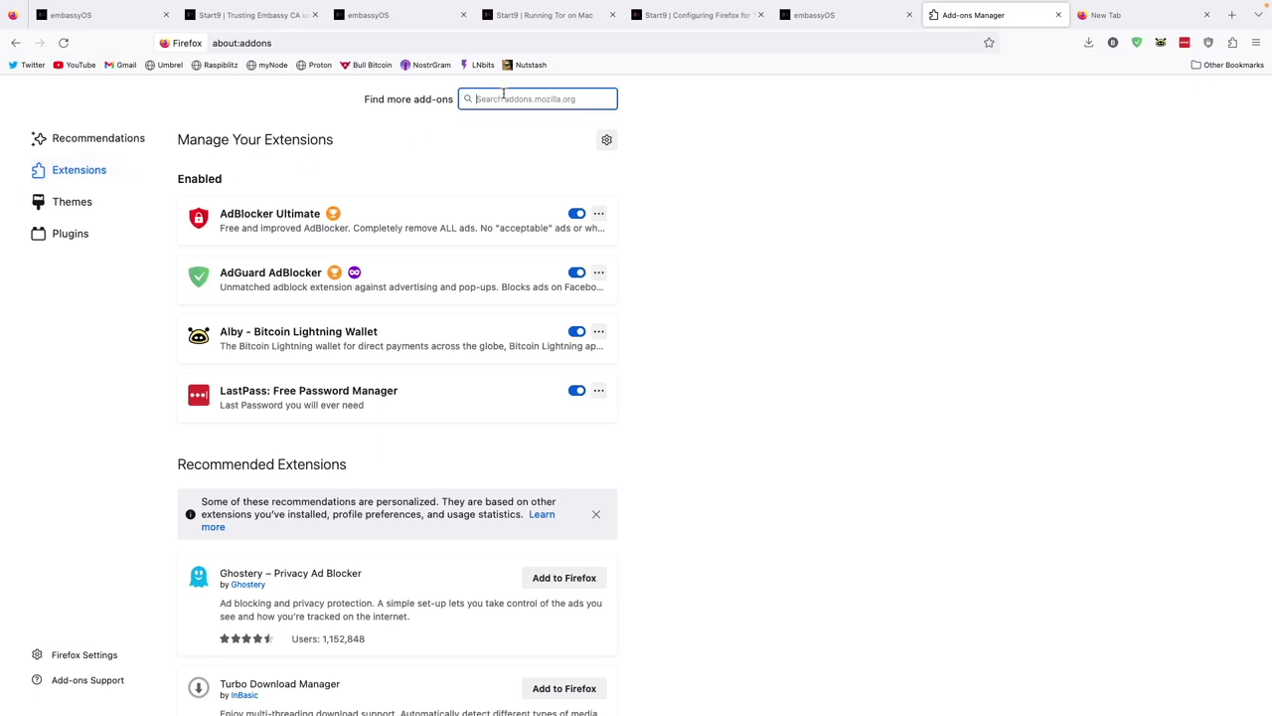
pyautogui.write('bi')
pyautogui.press('Return')
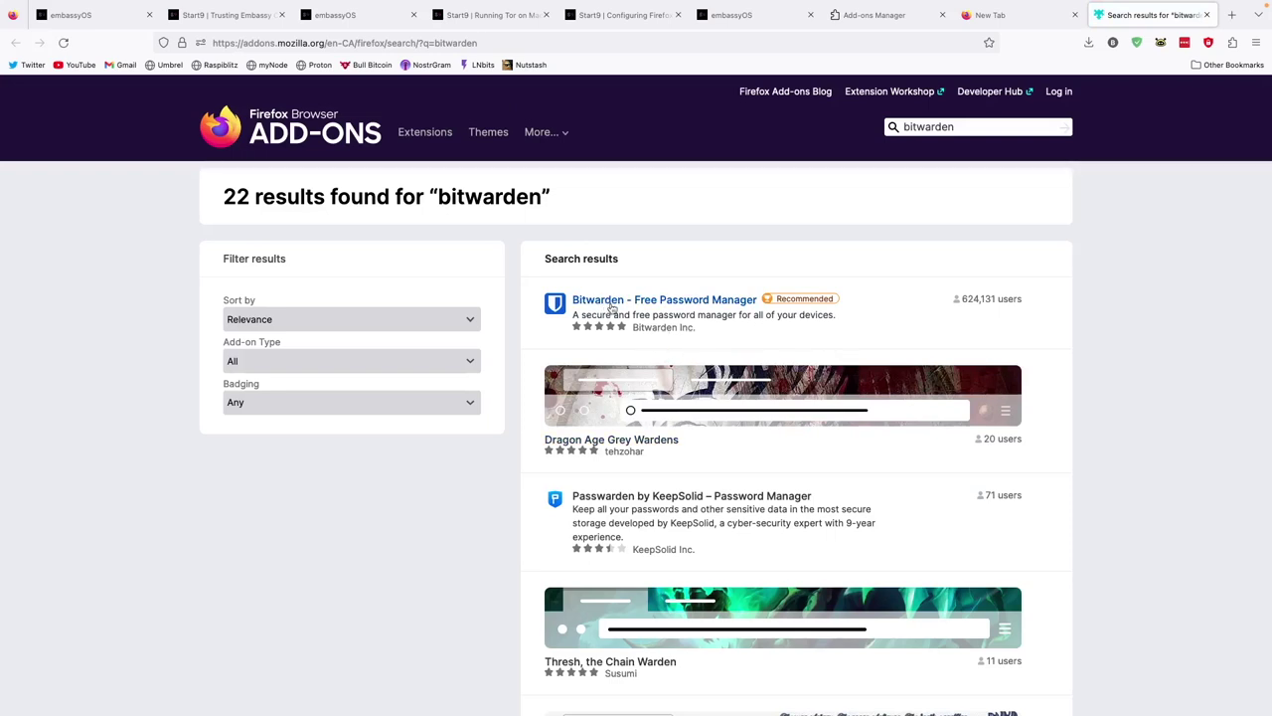
# - Add the Bitwarden - Free Password Manager extension to Firefox and allow it to run in private windows
pyautogui.click(678, 303)
pyautogui.click(683, 338)
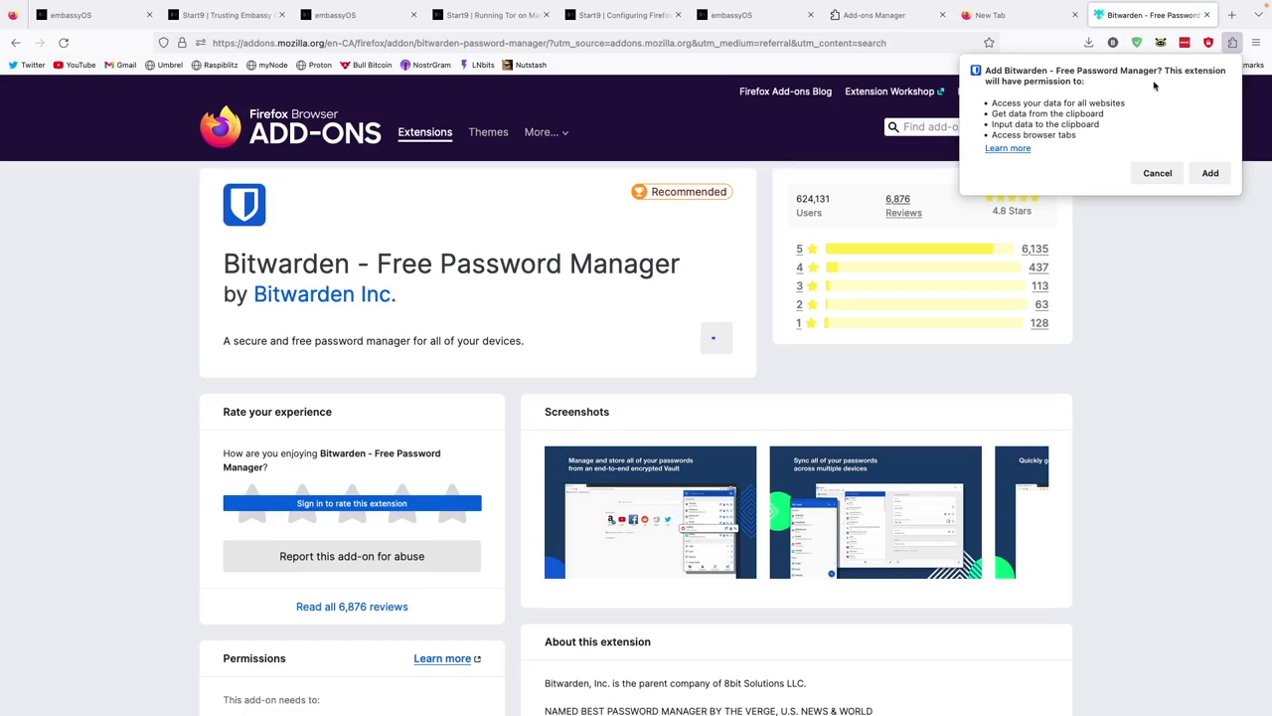
pyautogui.click(1209, 171)
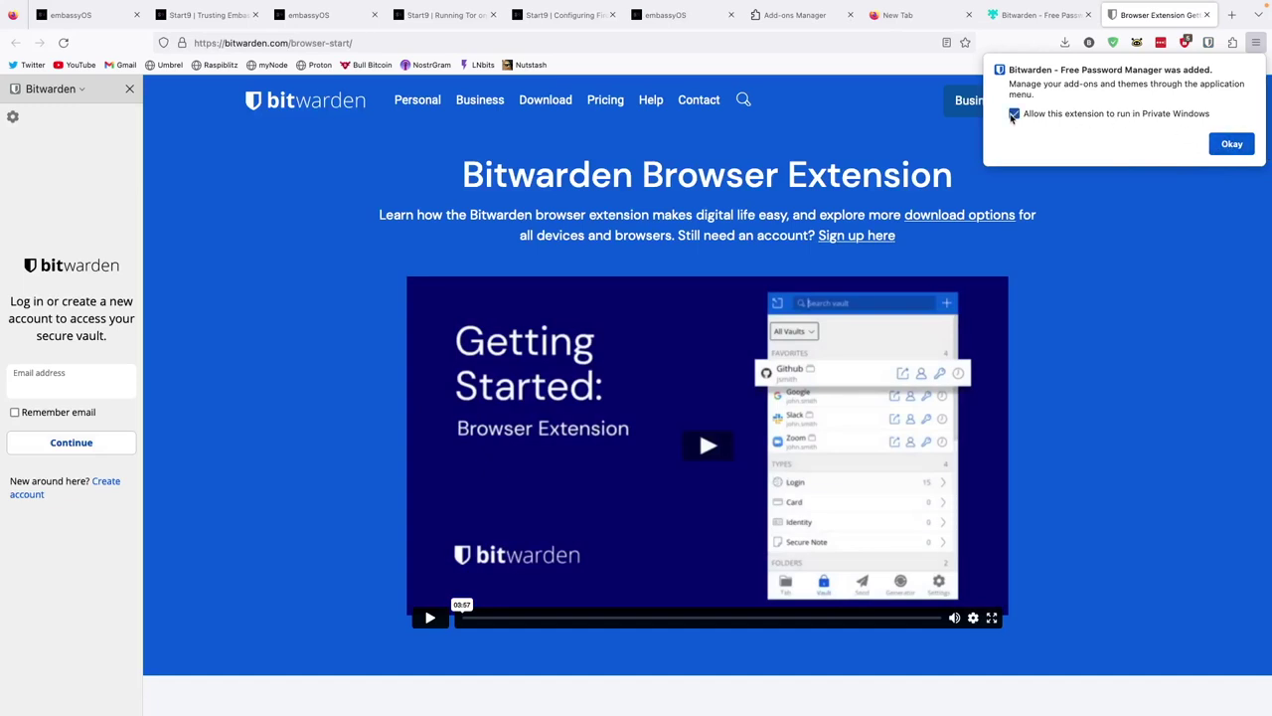
pyautogui.click(1231, 144)
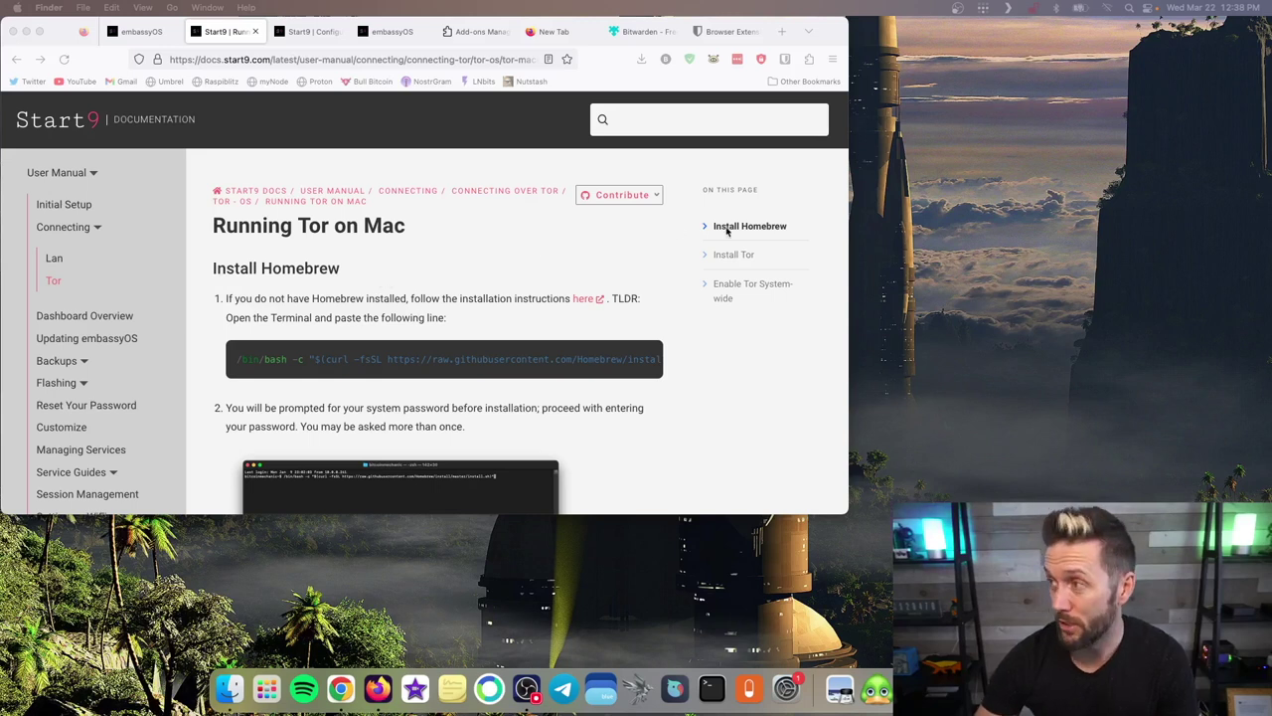
# - Launch Terminal through a Spotlight search for "terminal" and place its window beside the browser
pyautogui.click(1131, 9)
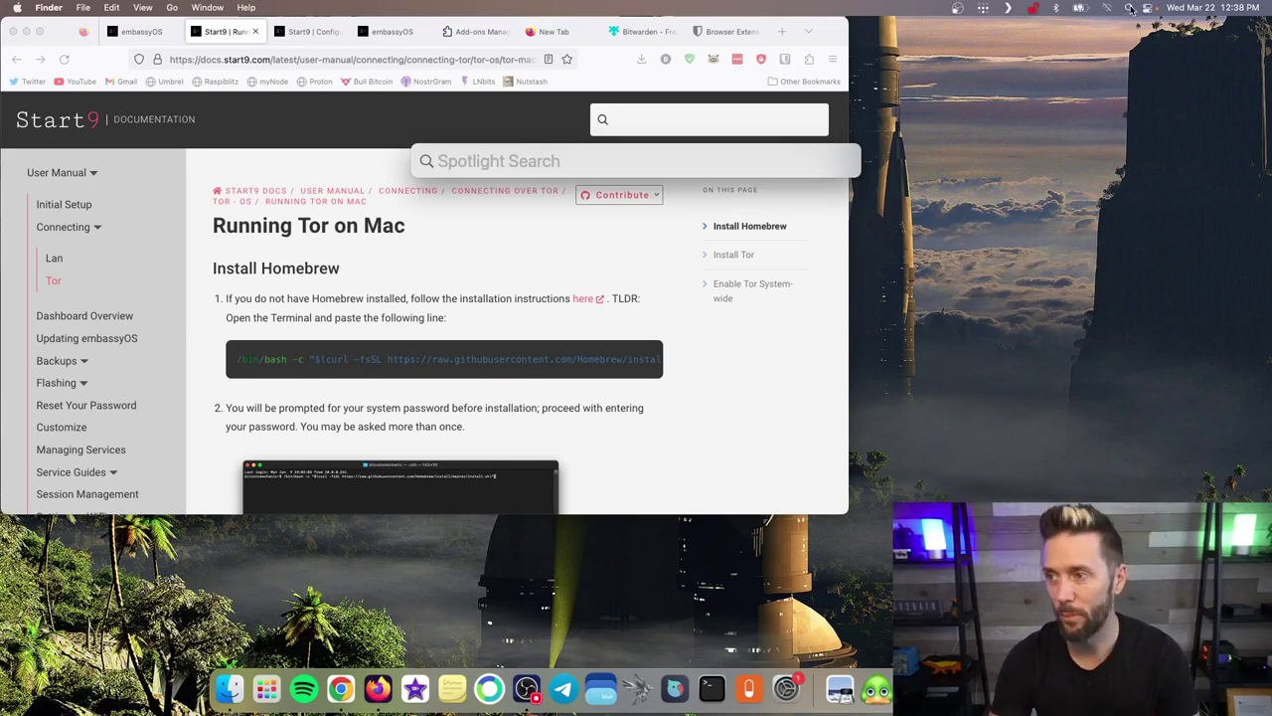
pyautogui.write('terminal')
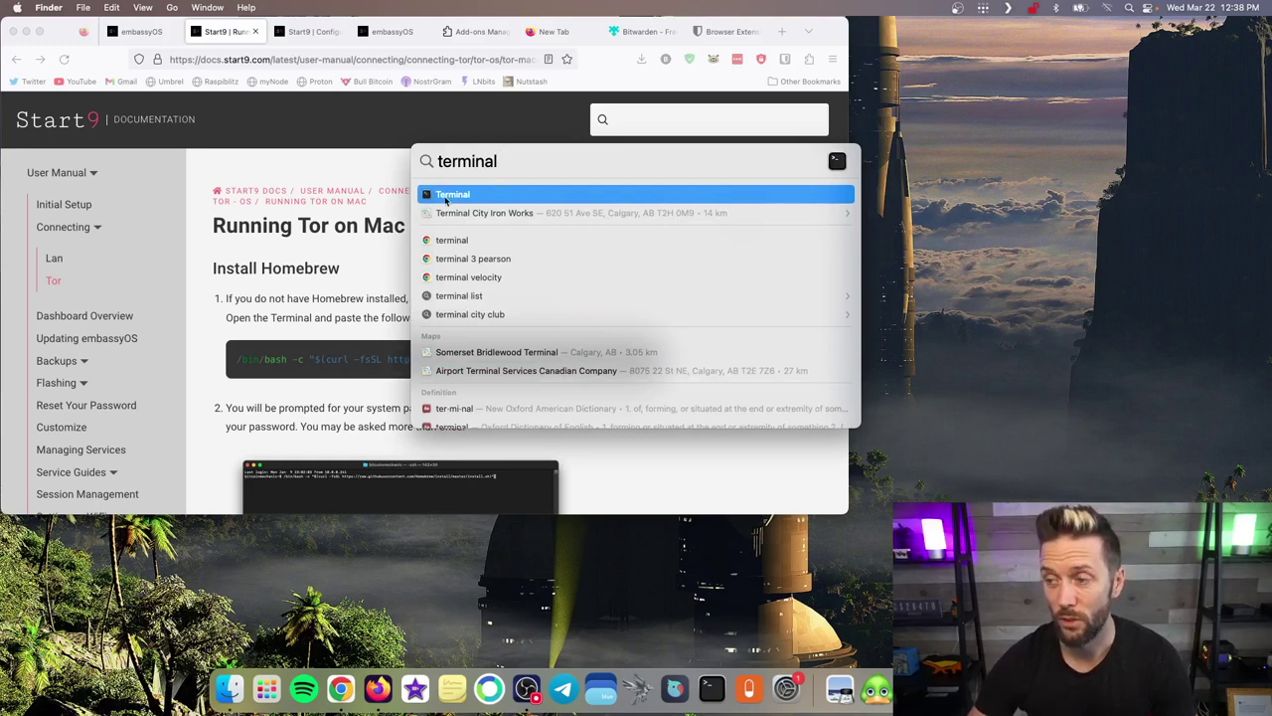
pyautogui.click(445, 197)
pyautogui.moveTo(976, 346); pyautogui.dragTo(1145, 97)
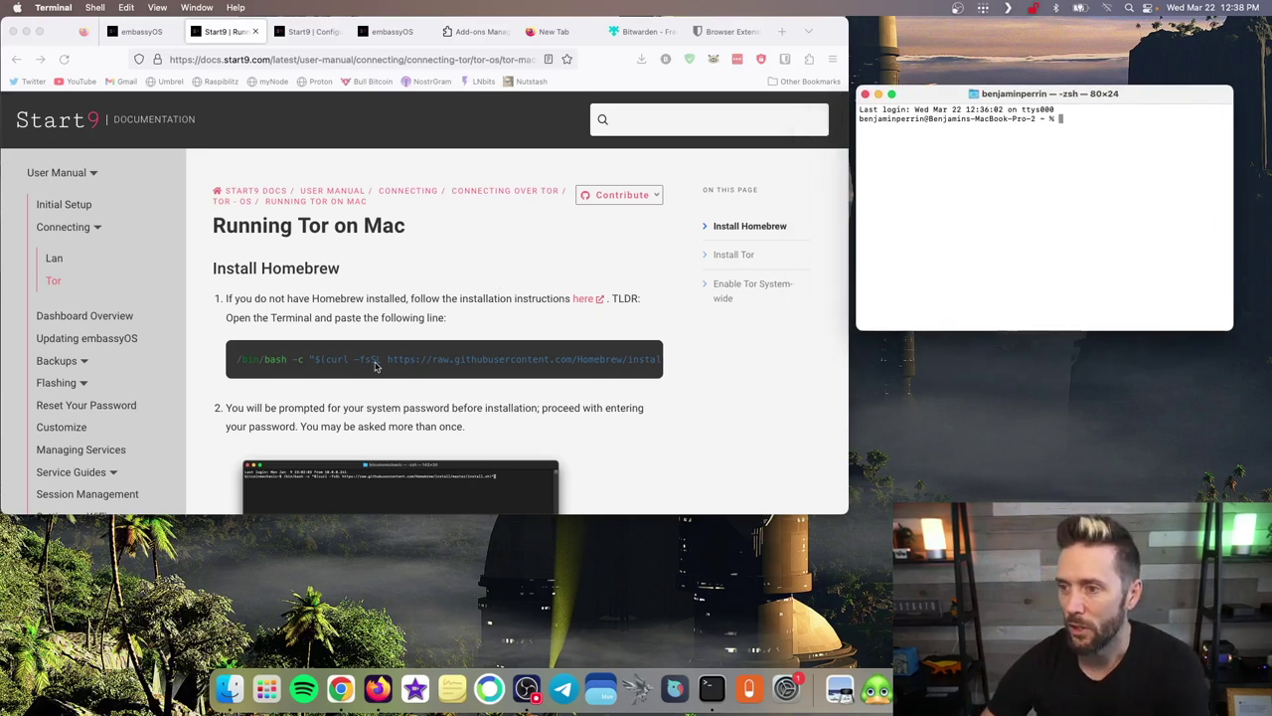
# - Copy the Homebrew installation command from the Running Tor on Mac guide in Firefox
pyautogui.scroll(-3, 376, 366)
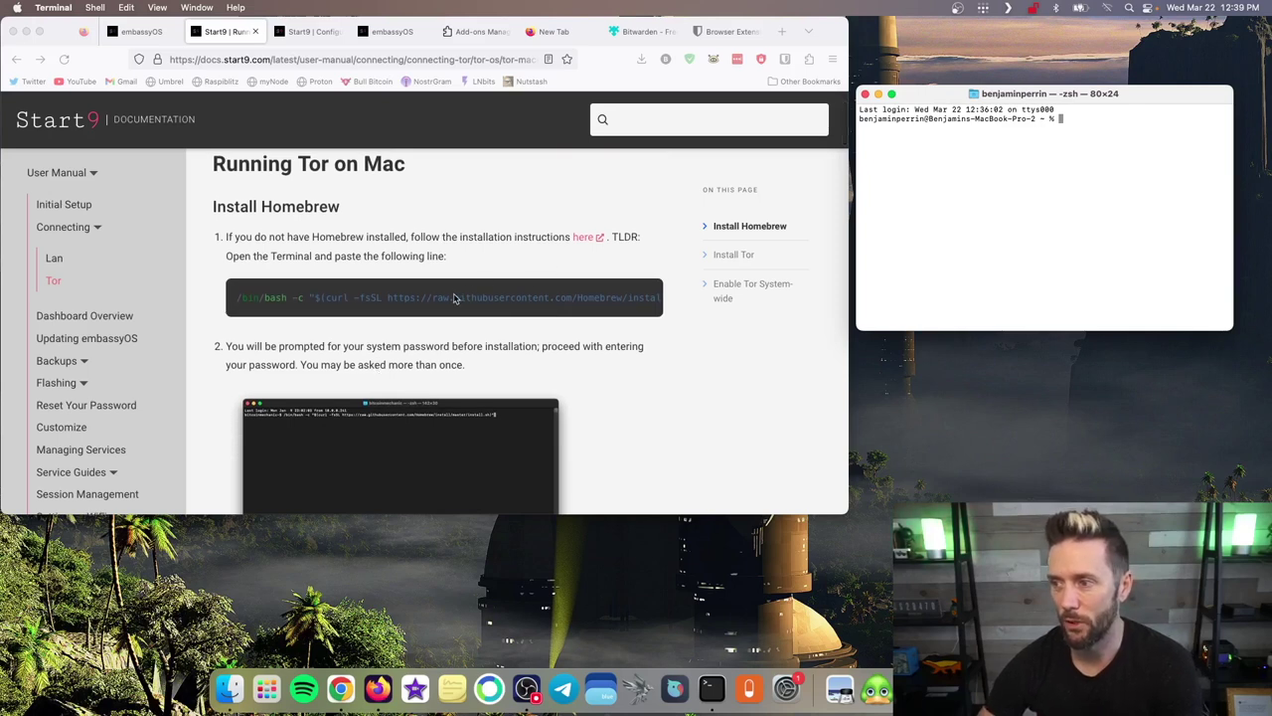
pyautogui.click(417, 304)
pyautogui.tripleClick(417, 301)
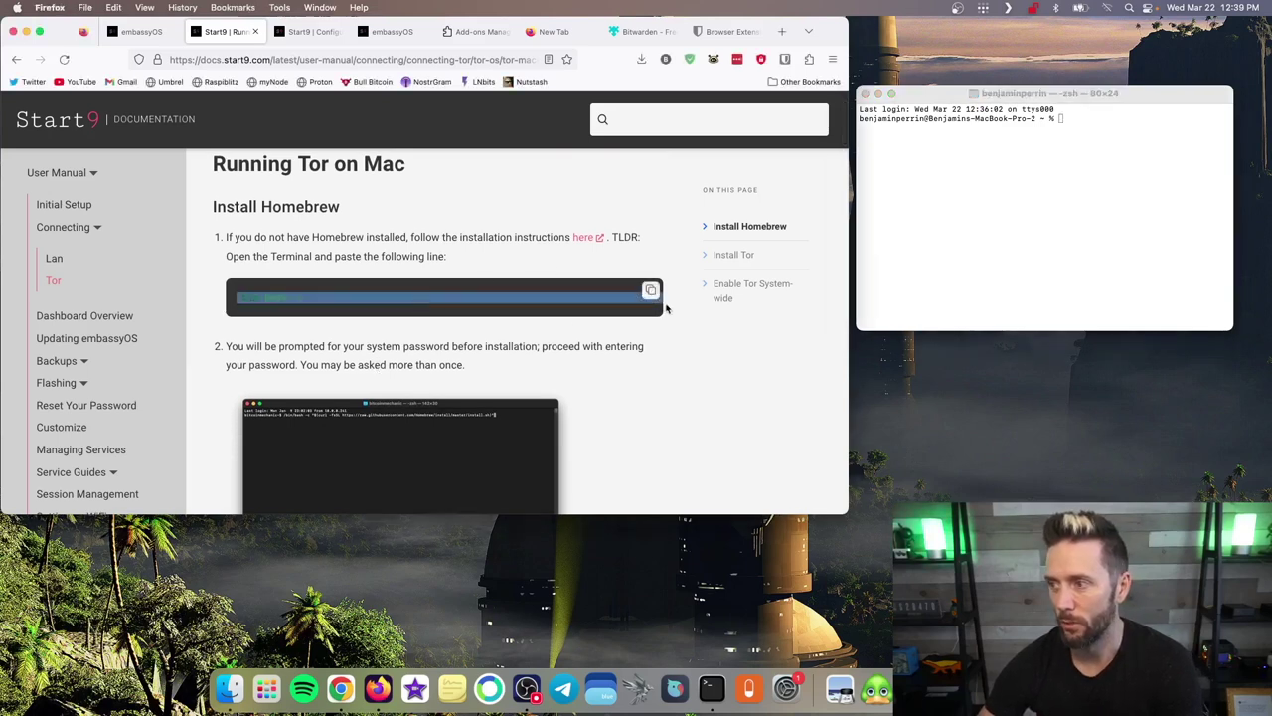
pyautogui.click(651, 290)
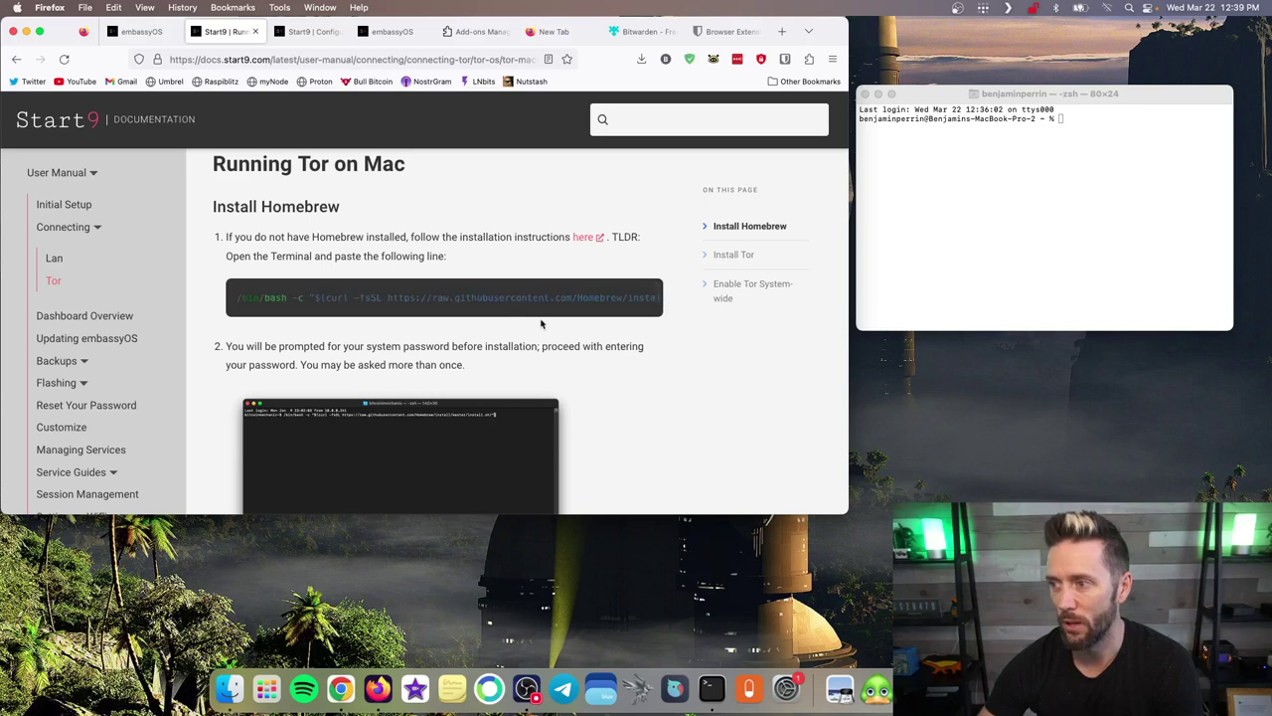
pyautogui.click(651, 290)
# - Run the copied Homebrew installation command in Terminal, supplying the system password and continuing the installation
pyautogui.click(1100, 149)
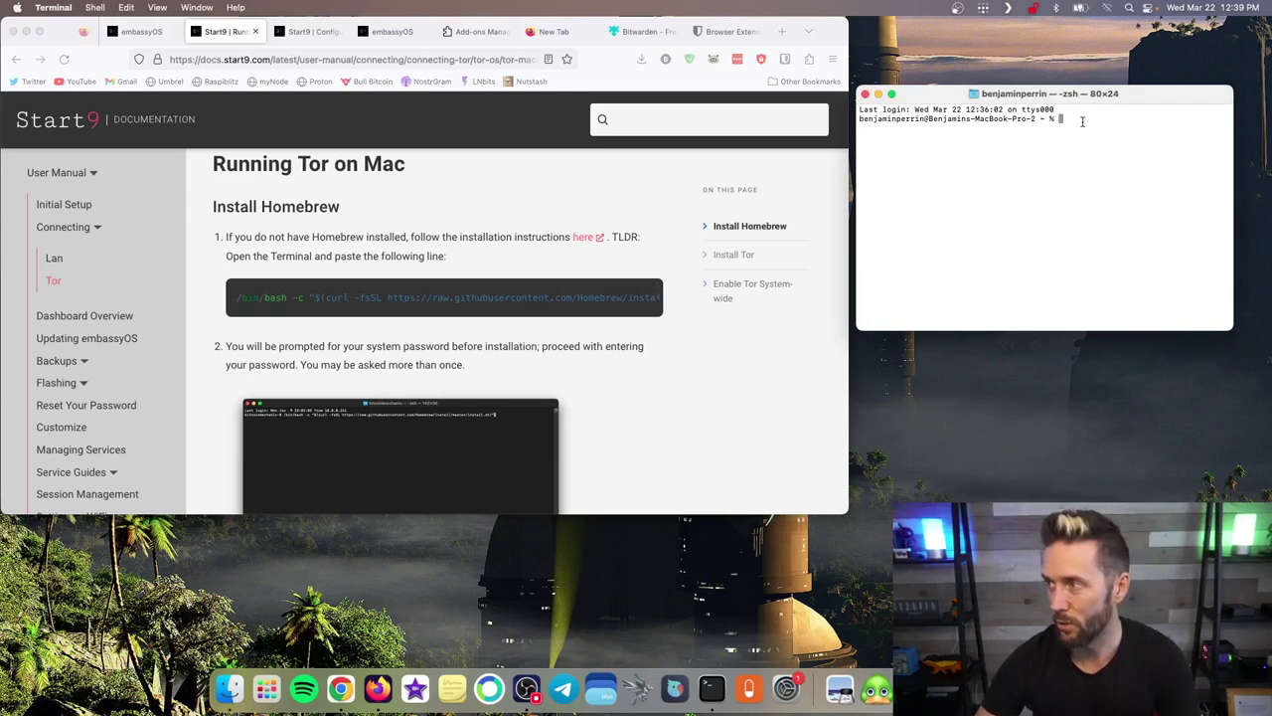
pyautogui.rightClick(1082, 121)
pyautogui.click(1073, 119)
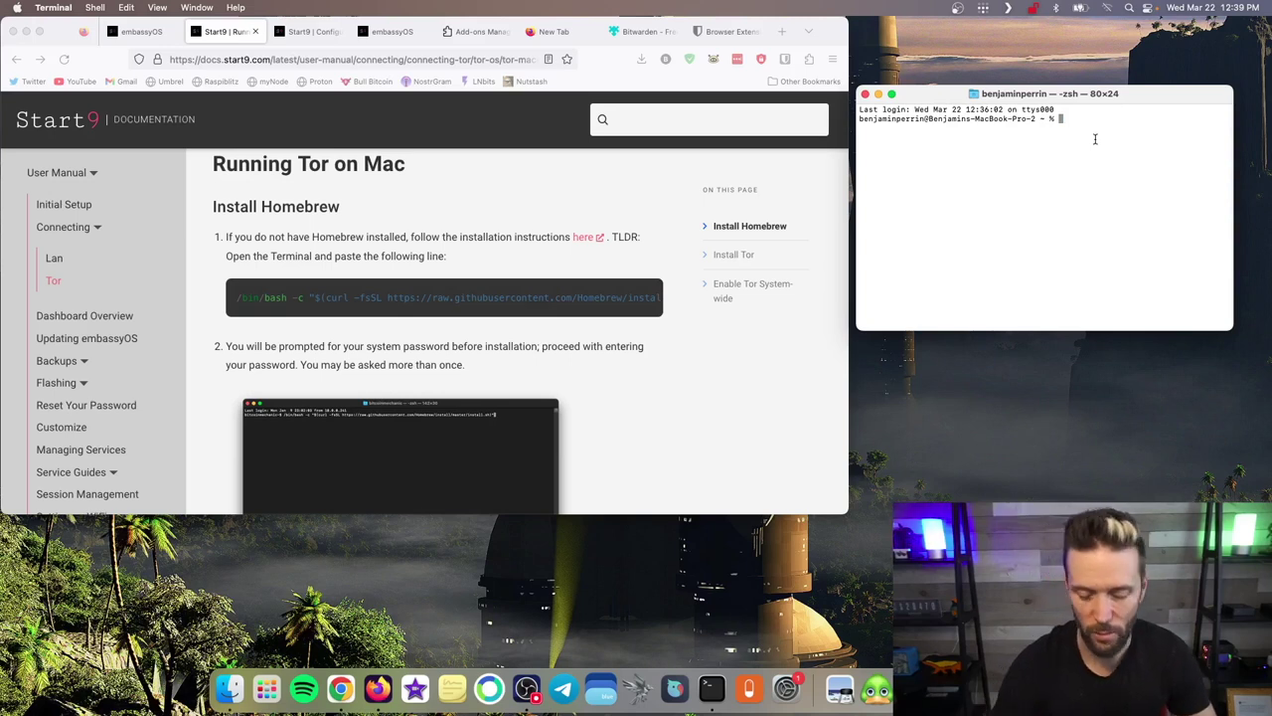
pyautogui.press('super+v')
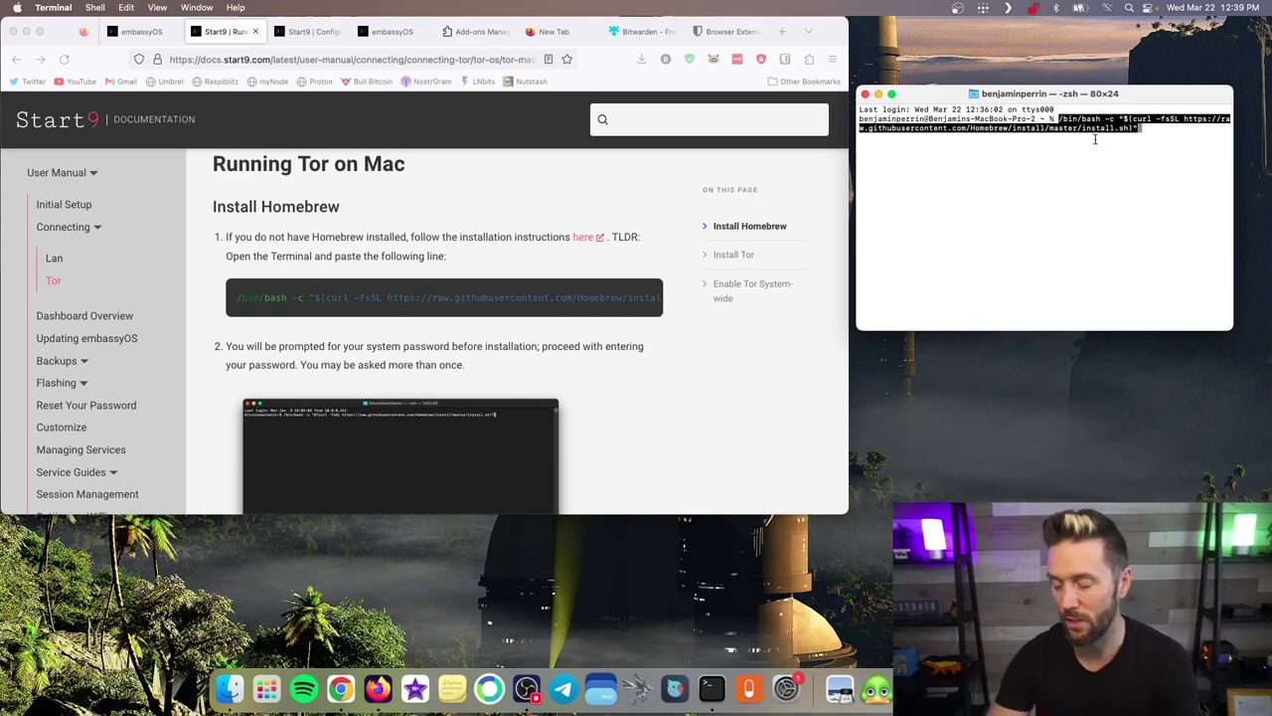
pyautogui.press('Return')
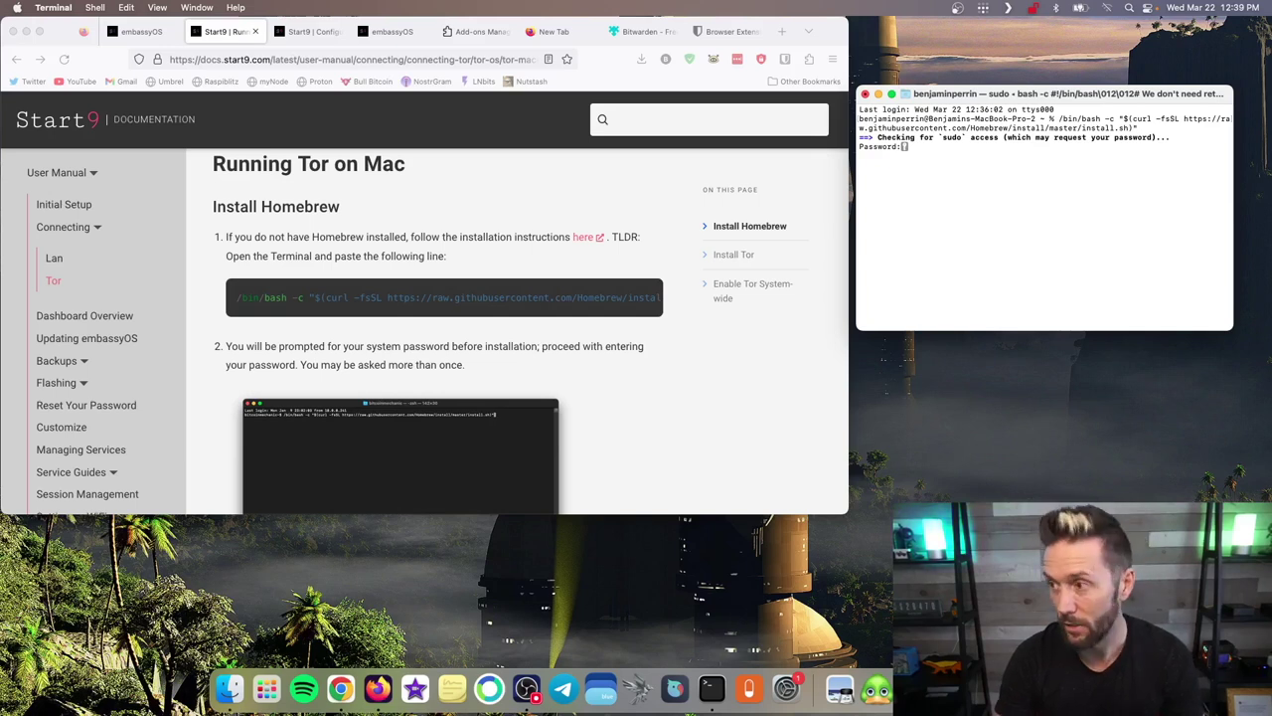
pyautogui.press('Return')
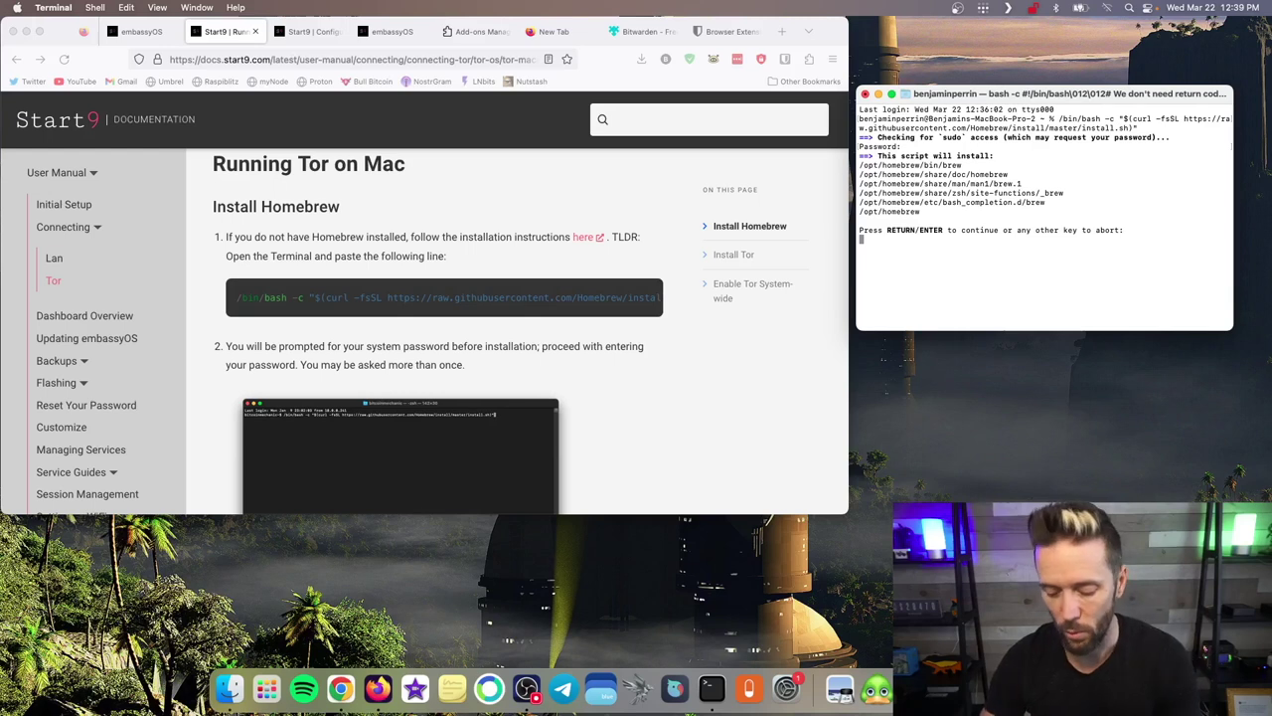
pyautogui.press('Return')
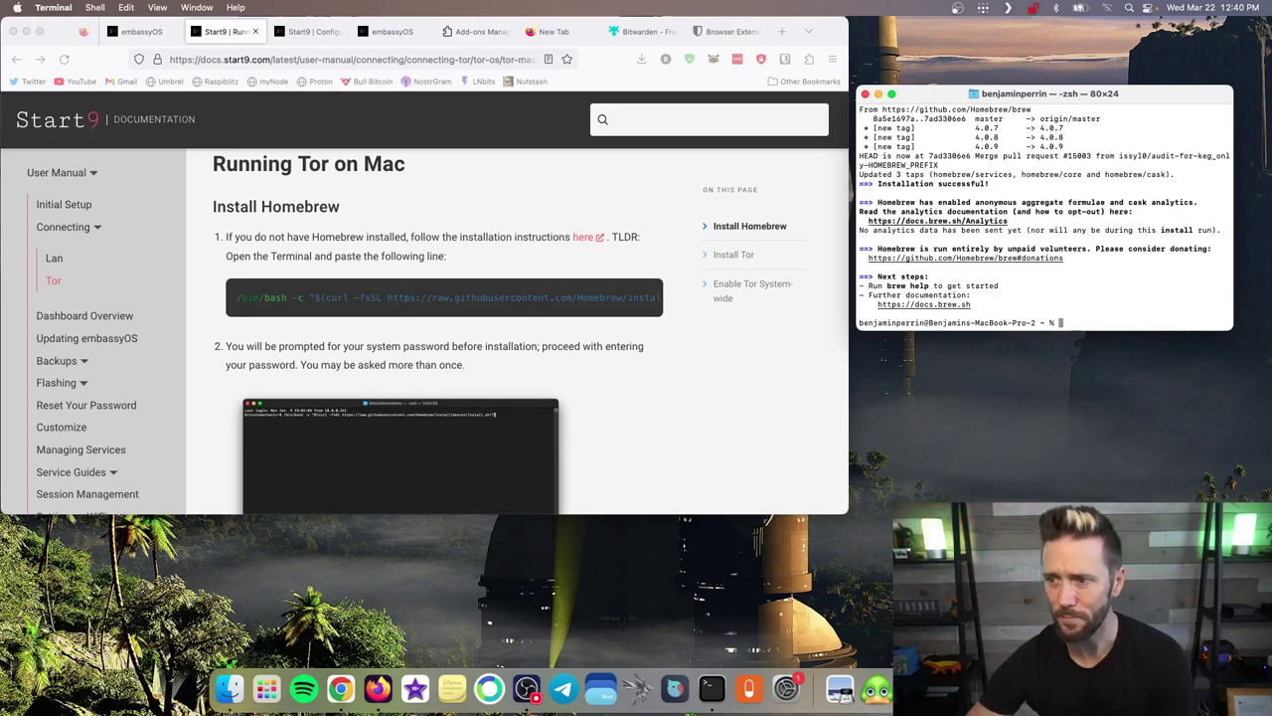
# - Copy the Tor installation command from the Install Tor section of the guide and run "brew install tor" in Terminal
pyautogui.scroll(-5, 616, 355)
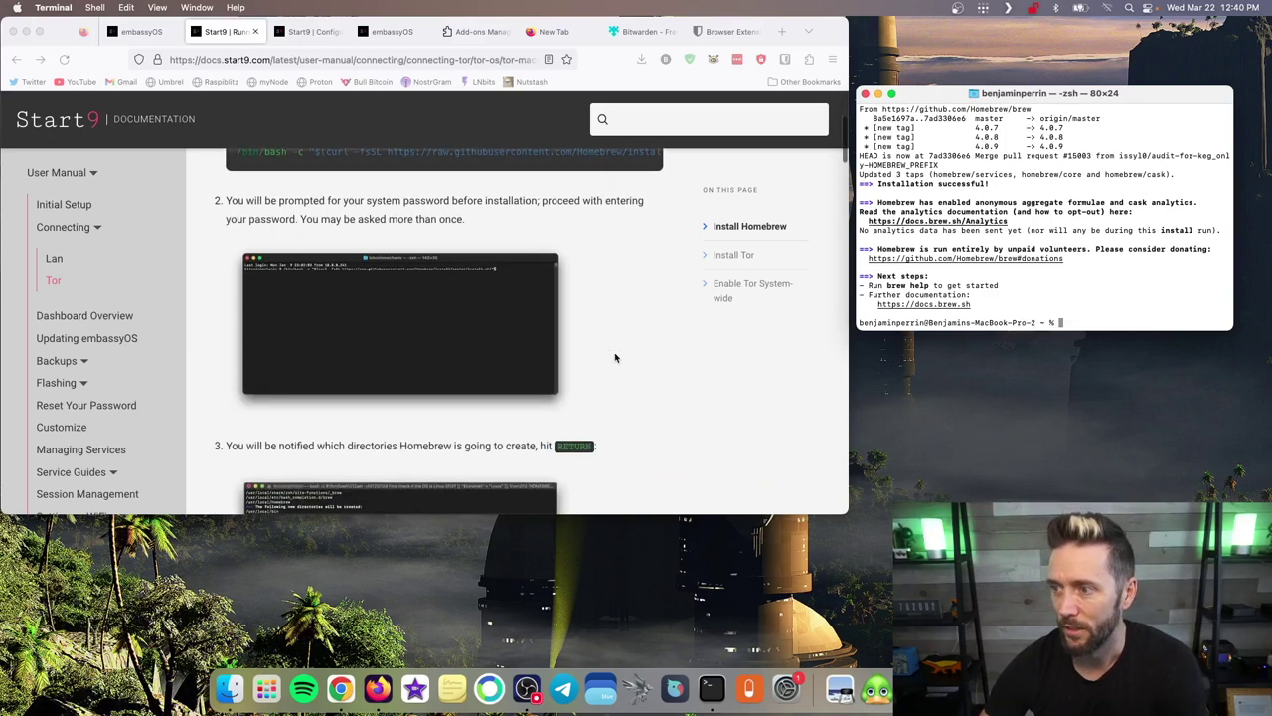
pyautogui.scroll(-3, 401, 379)
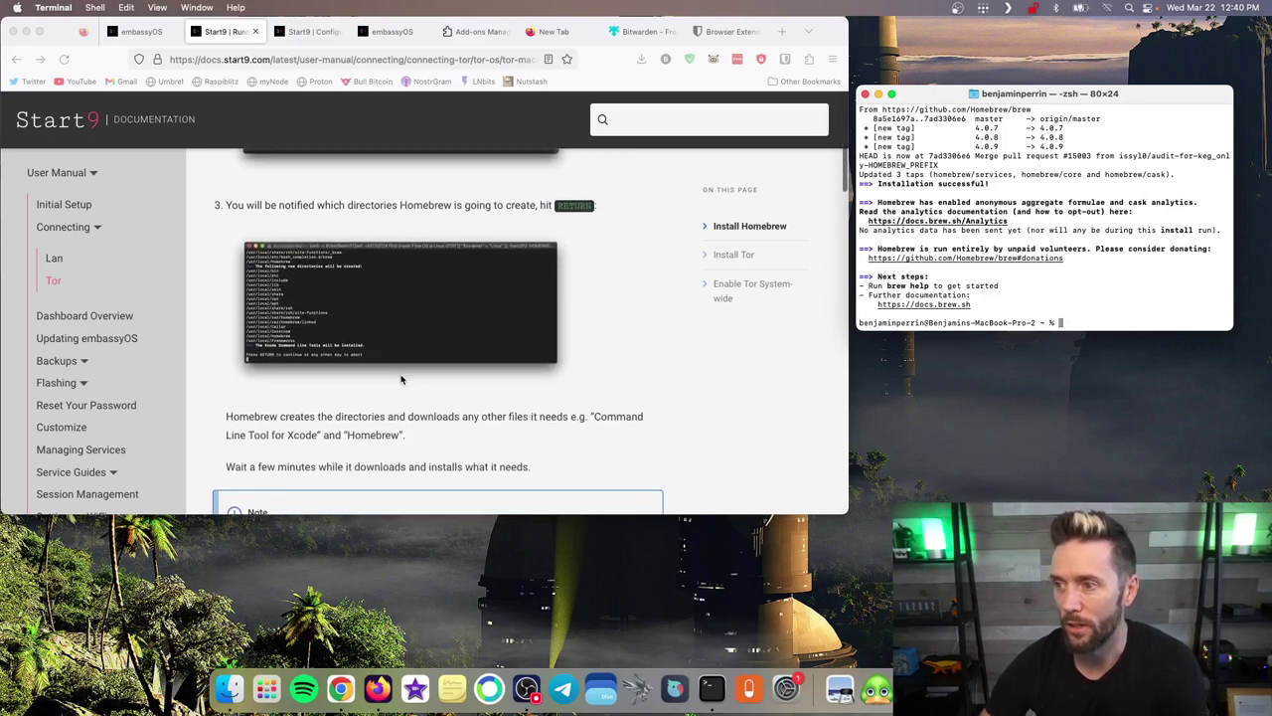
pyautogui.scroll(-2, 491, 376)
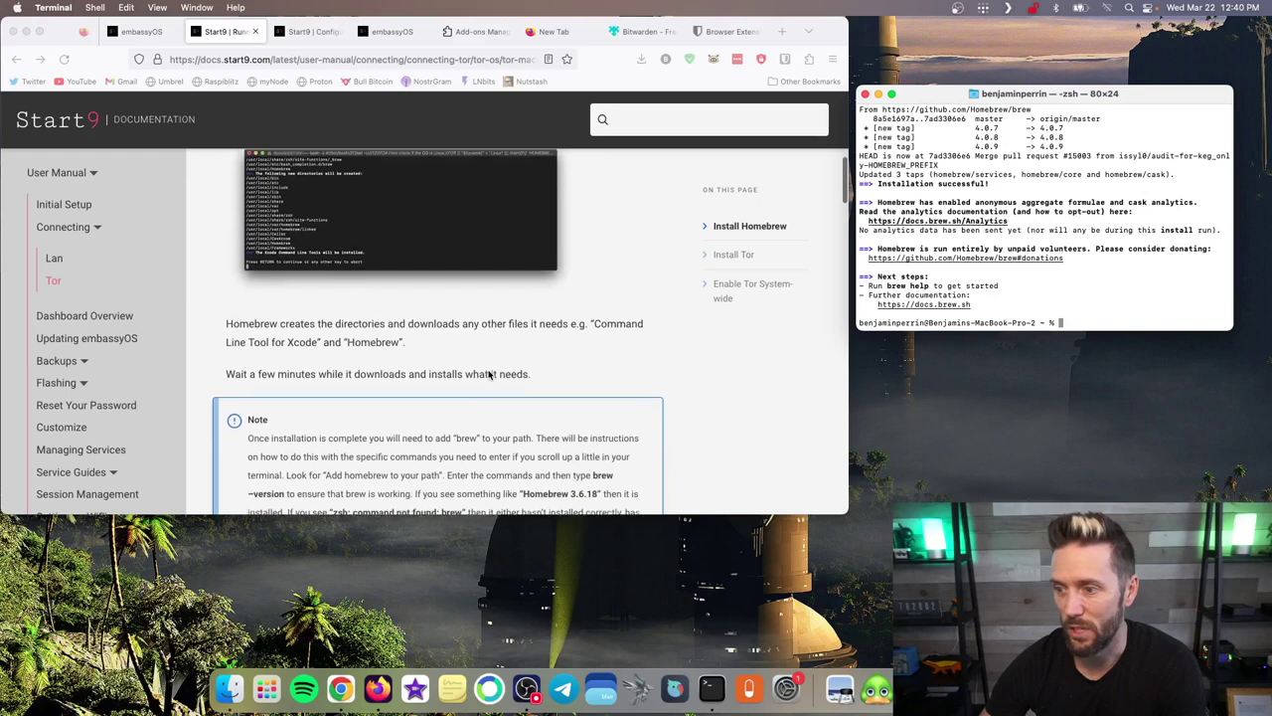
pyautogui.scroll(-8, 448, 375)
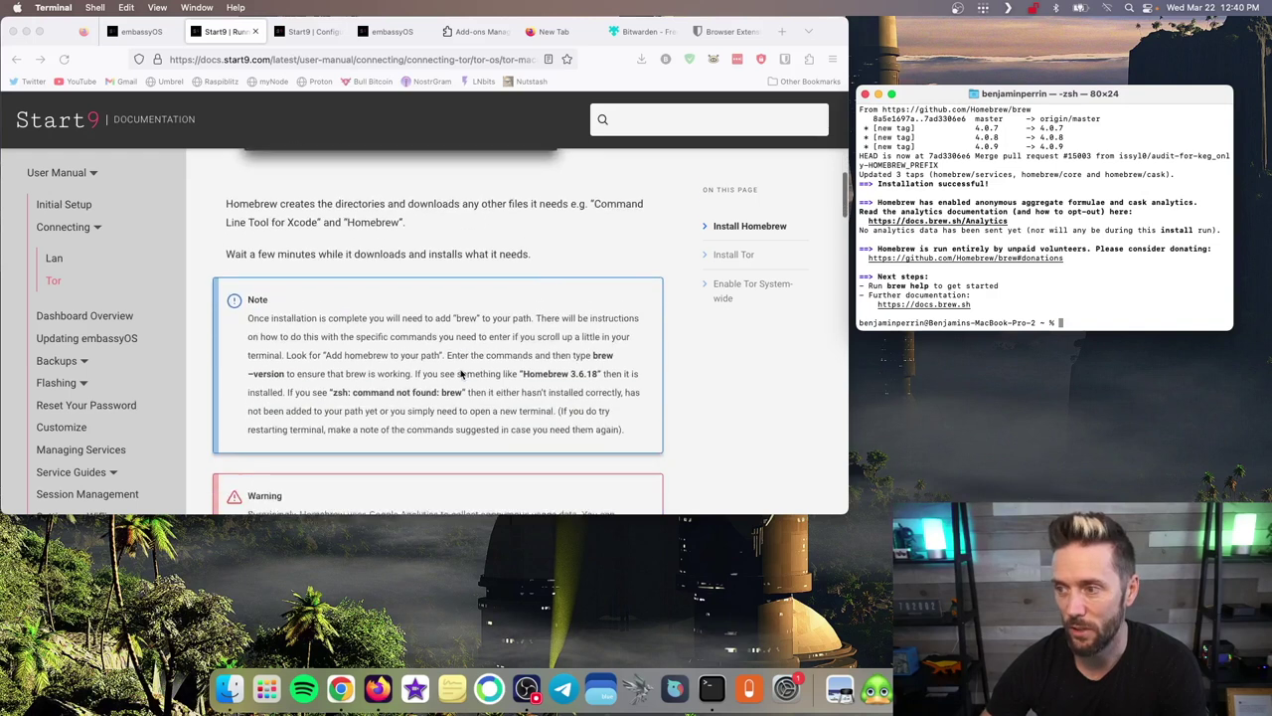
pyautogui.scroll(-1, 467, 367)
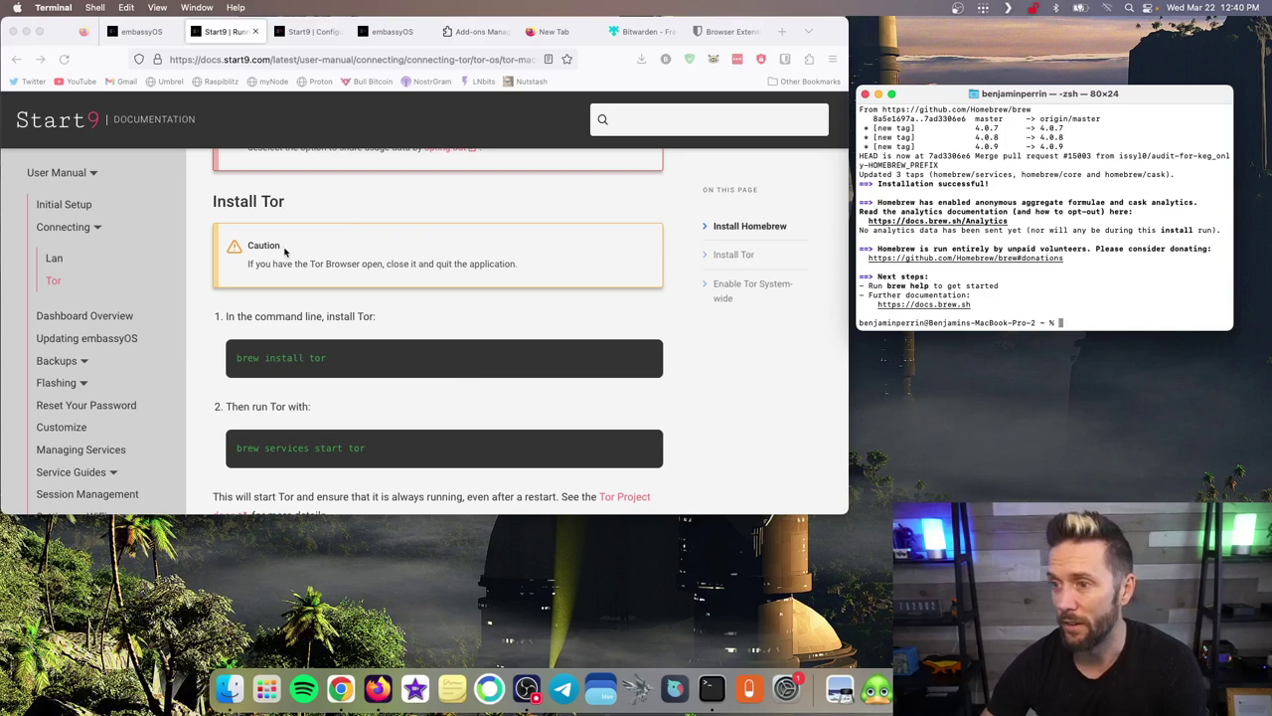
pyautogui.scroll(-1, 399, 281)
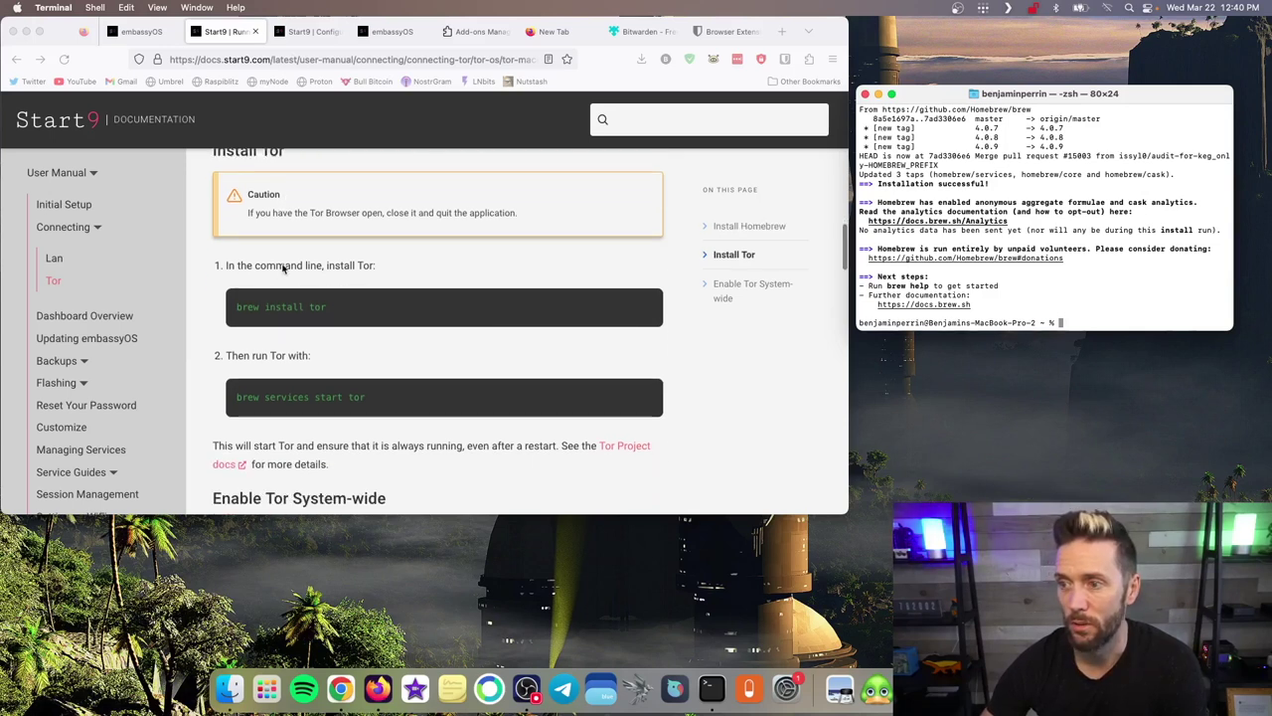
pyautogui.click(340, 313)
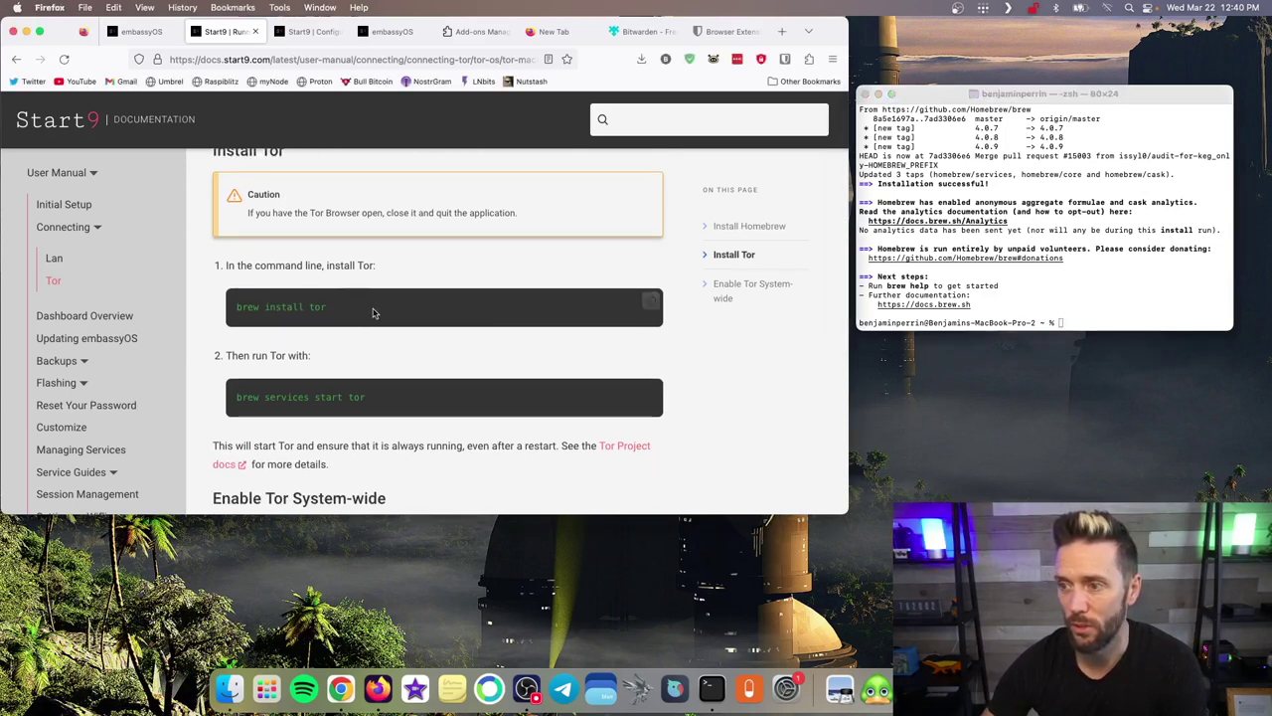
pyautogui.click(650, 301)
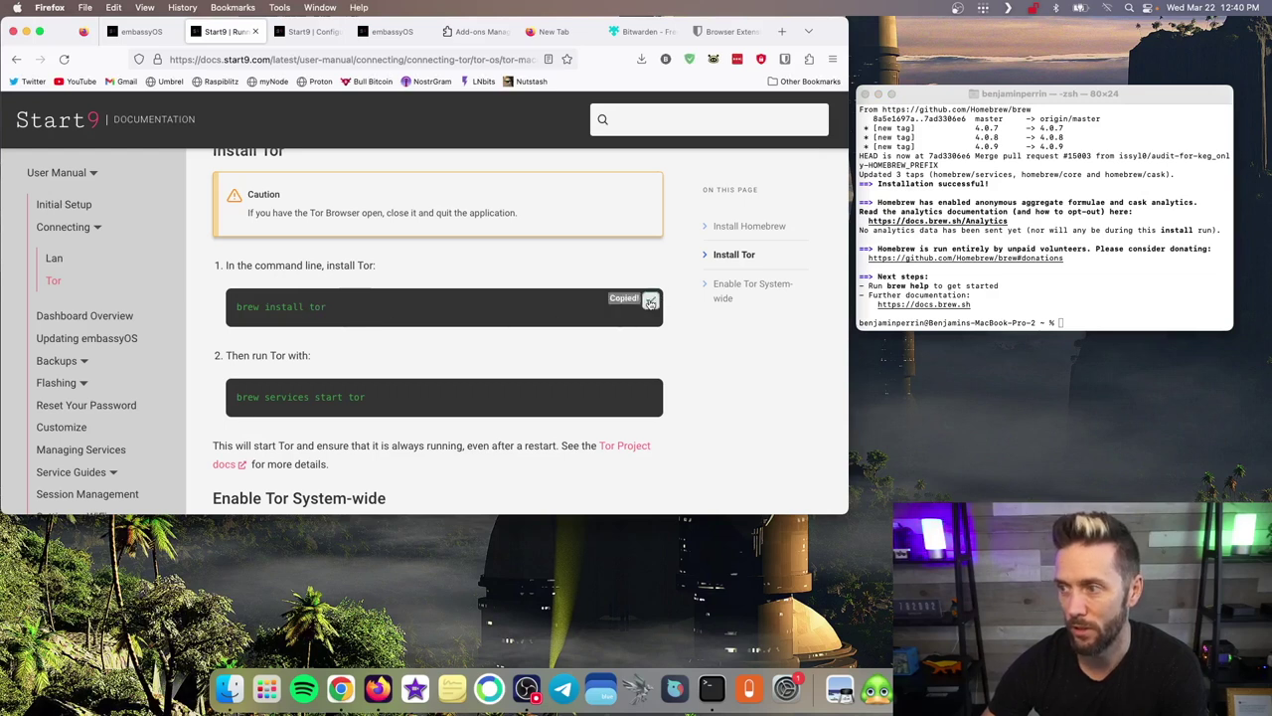
pyautogui.click(1114, 325)
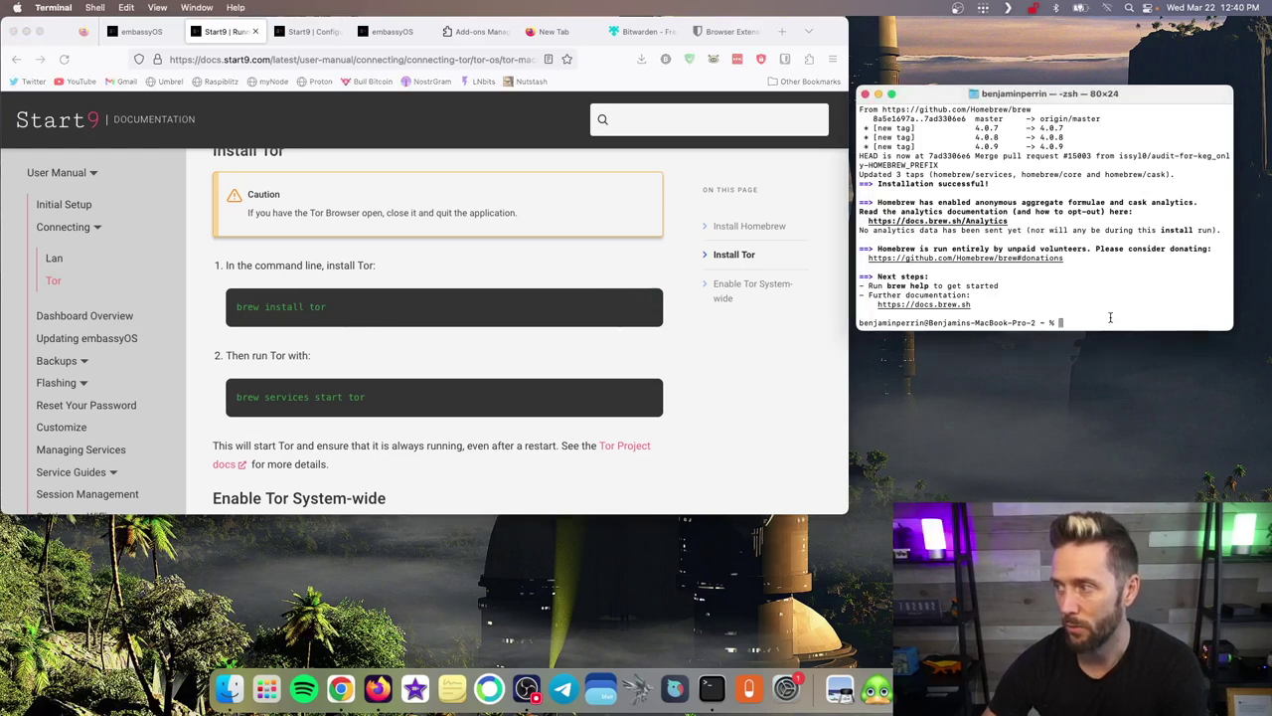
pyautogui.press('super+v')
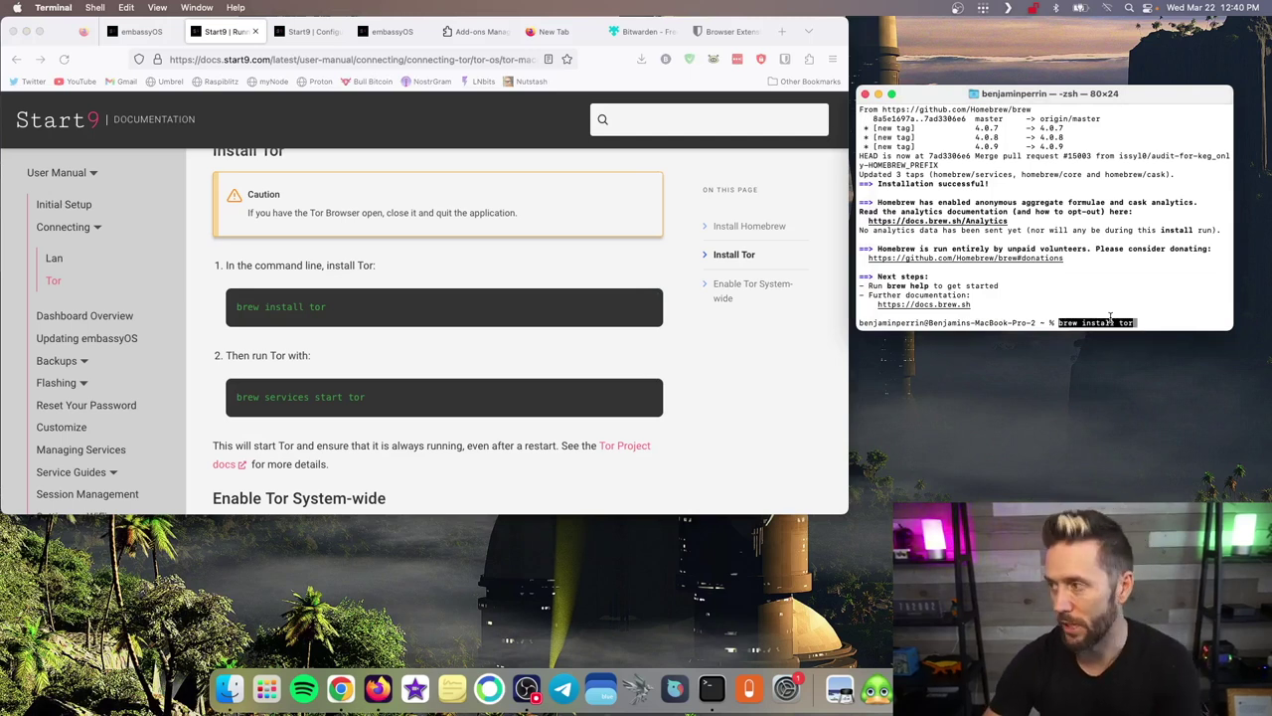
pyautogui.press('Return')
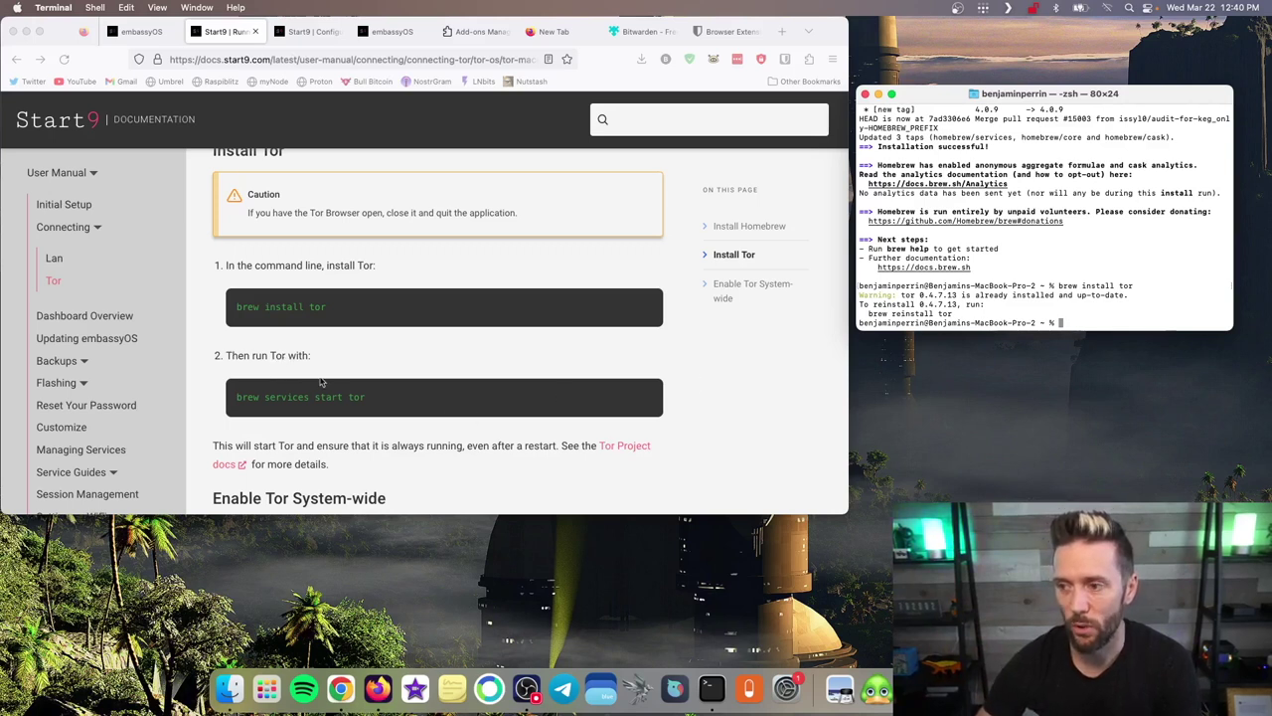
# - Copy the command for running Tor from the guide and run "brew services start tor" in Terminal
pyautogui.click(286, 396)
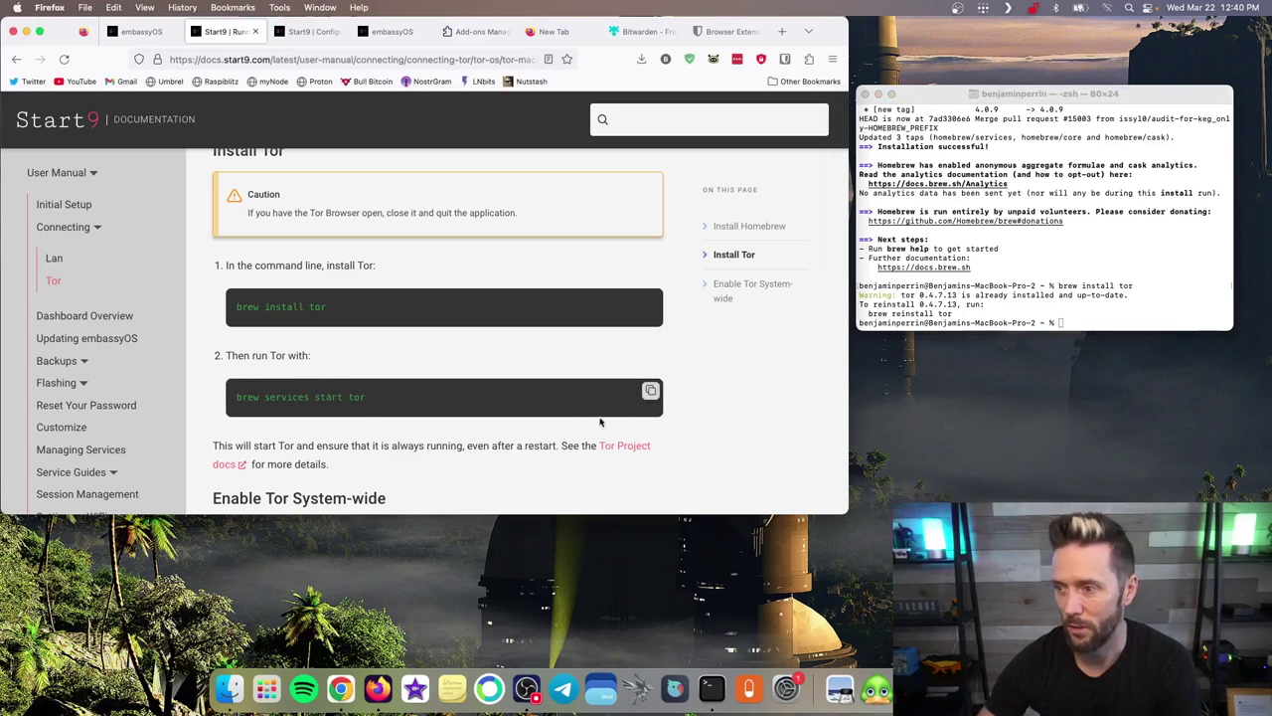
pyautogui.click(650, 390)
pyautogui.click(1088, 321)
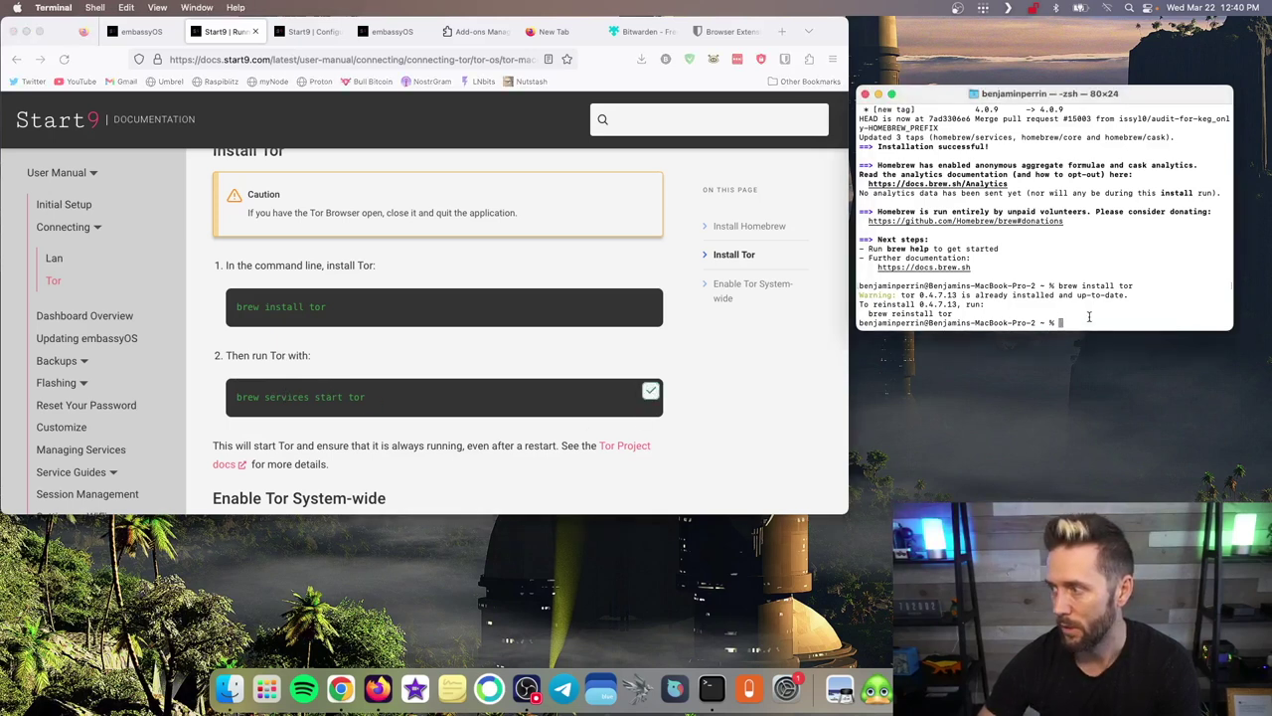
pyautogui.press('super+v')
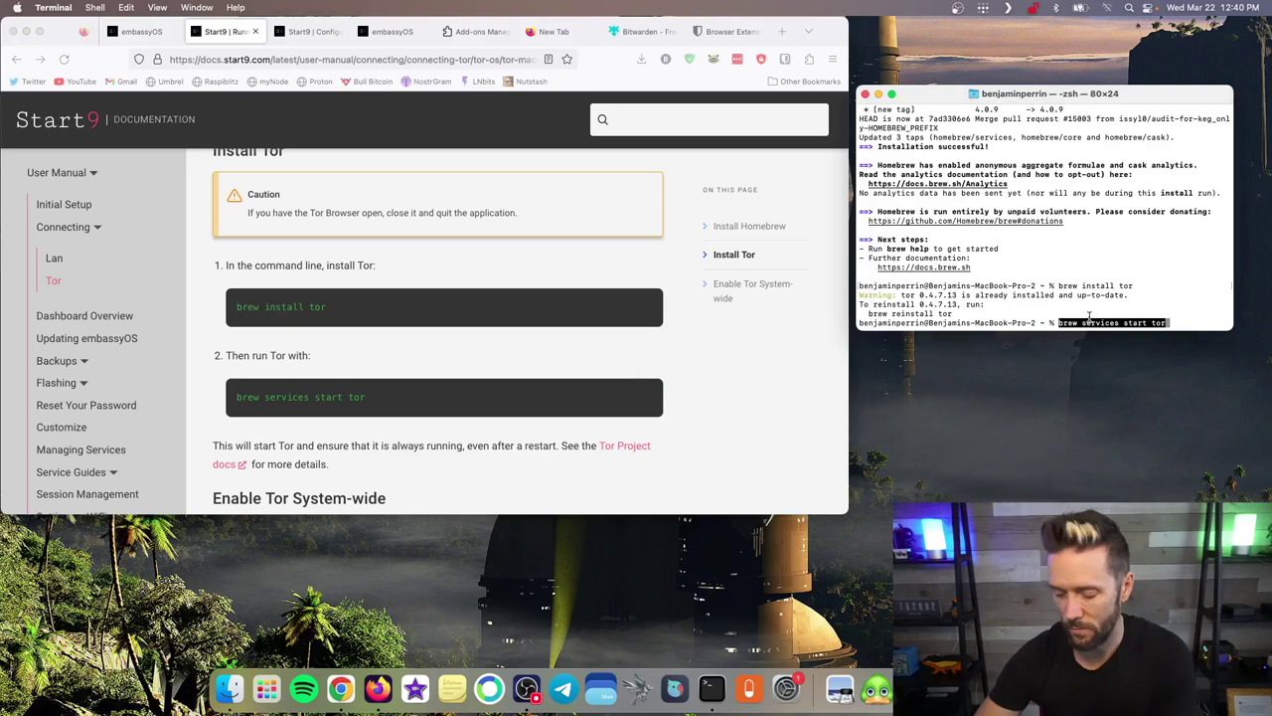
pyautogui.press('Return')
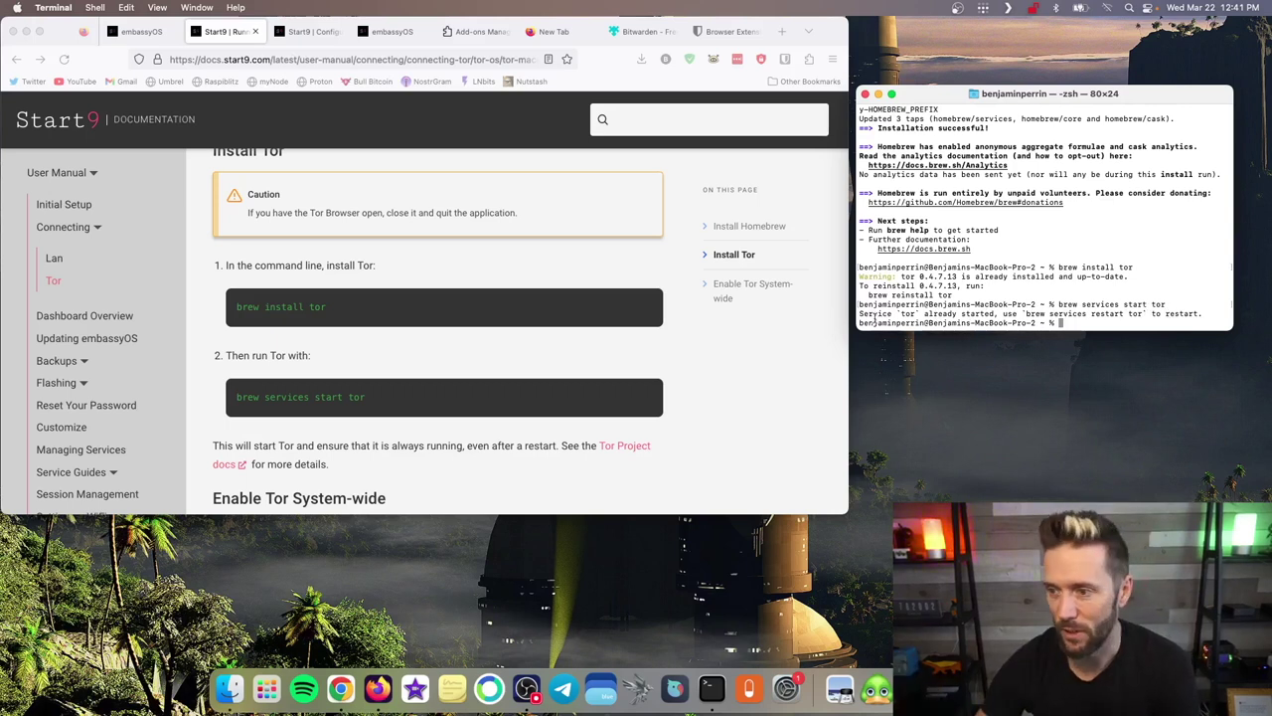
# - Copy the Ventura proxy autoconfig command for proxy.pac from Enable Tor System-wide and run it in Terminal, entering the system password
pyautogui.scroll(-3, 477, 356)
pyautogui.scroll(-3, 477, 355)
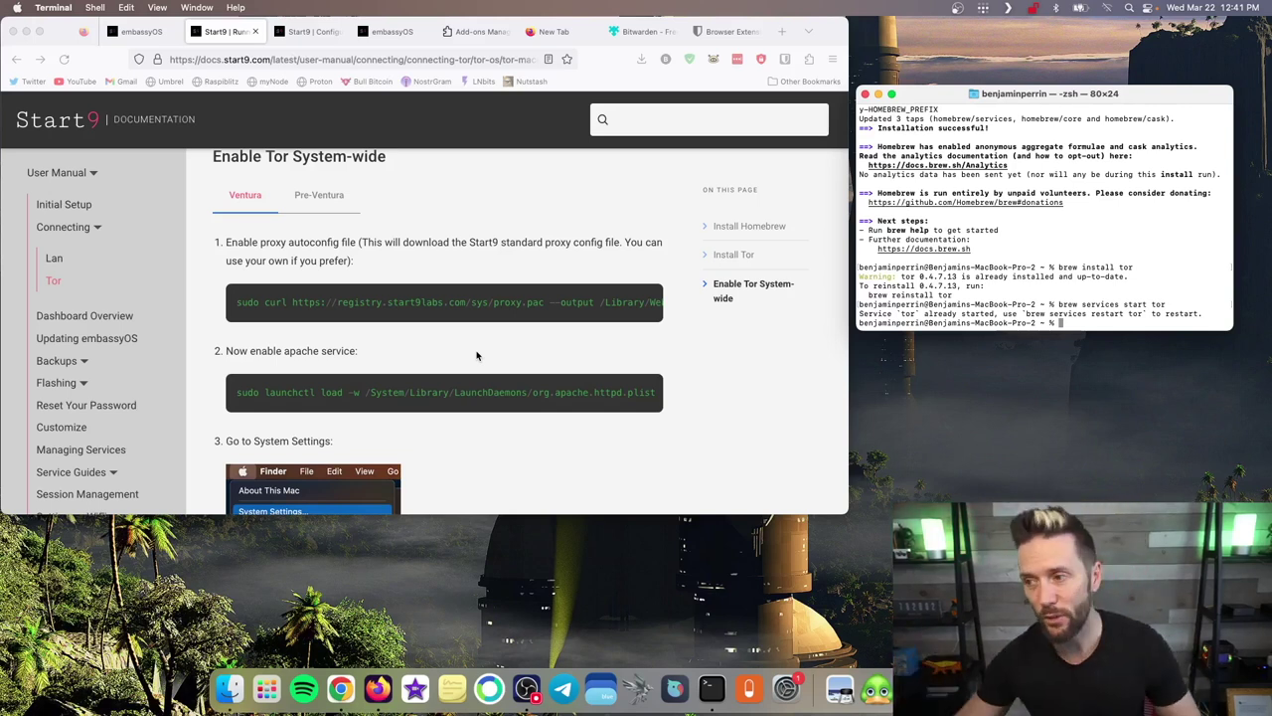
pyautogui.scroll(-1, 477, 355)
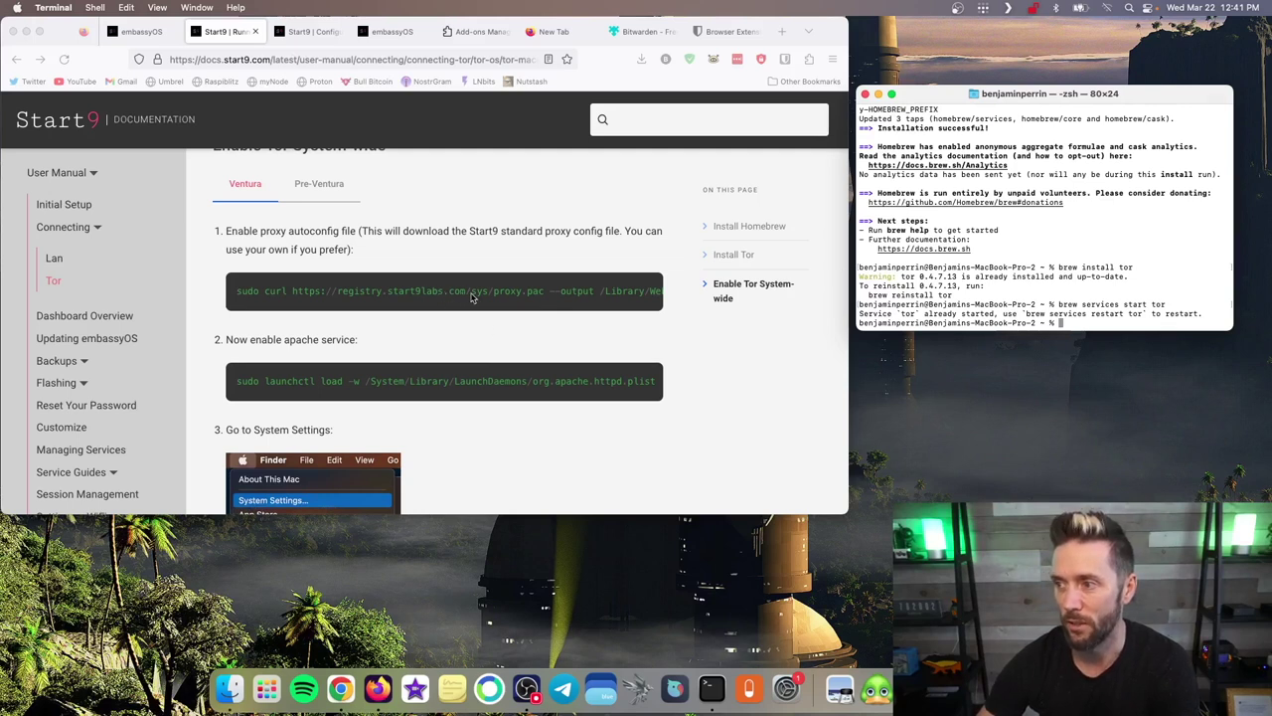
pyautogui.click(524, 290)
pyautogui.click(650, 287)
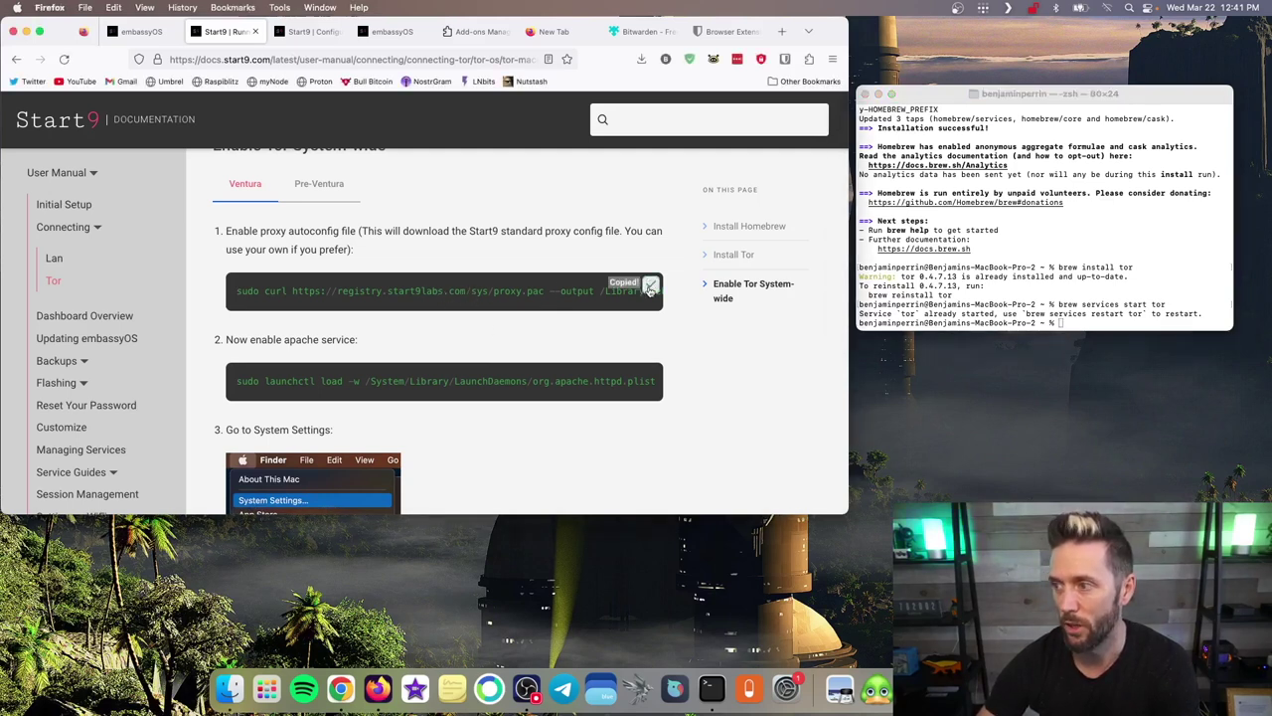
pyautogui.click(1142, 320)
pyautogui.press('super+v')
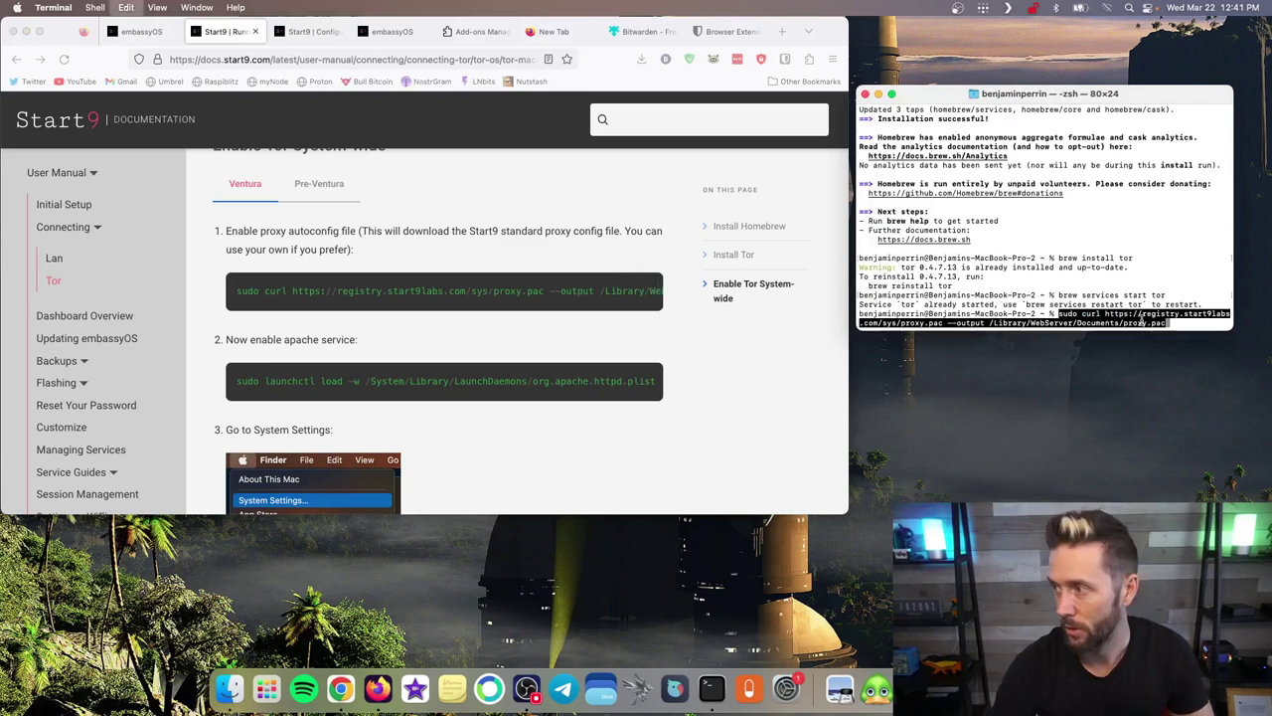
pyautogui.press('Return')
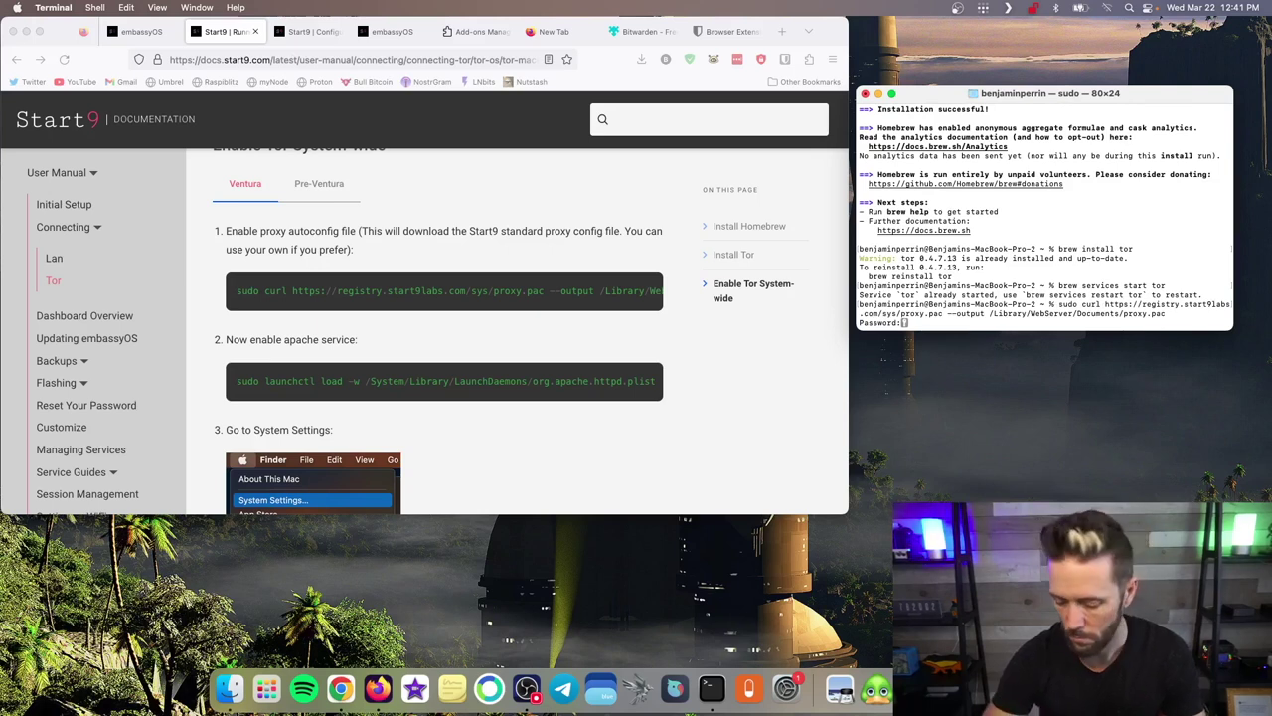
pyautogui.press('Return')
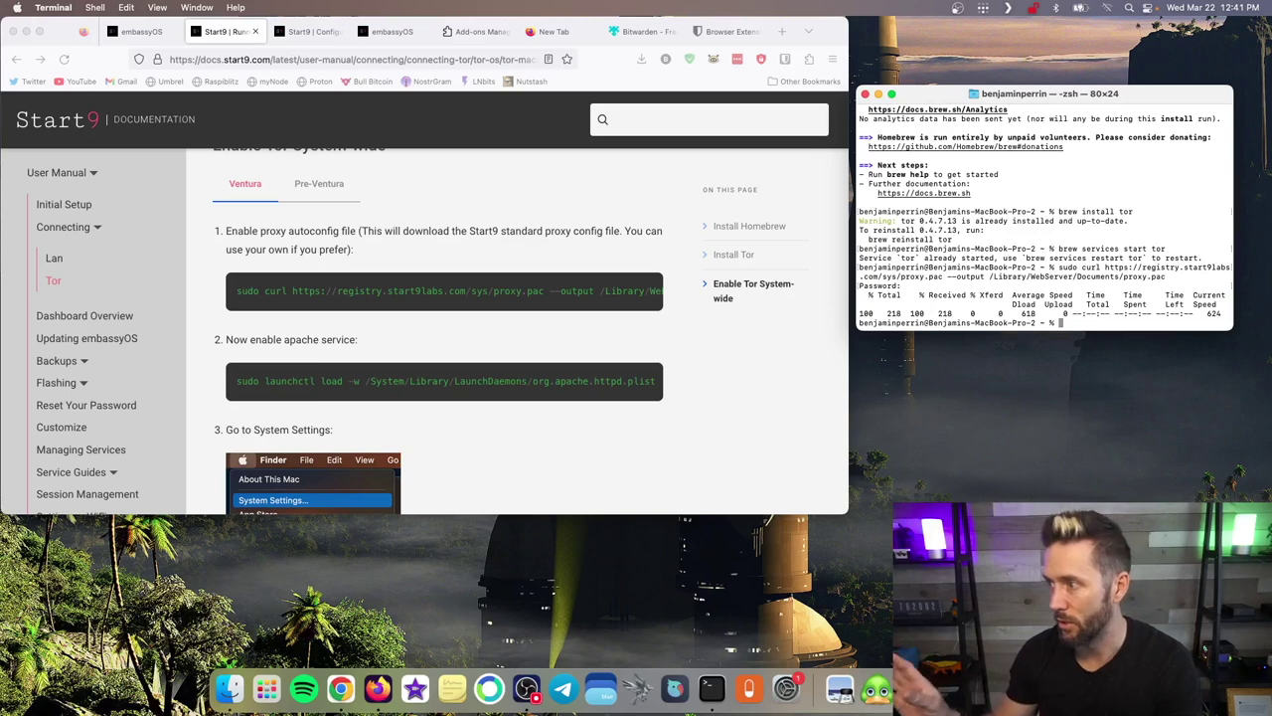
# - Copy the apache service command from the guide and run "sudo launchctl load -w /System/Library/LaunchDaemons/org.apache.httpd.plist" in Terminal
pyautogui.click(612, 448)
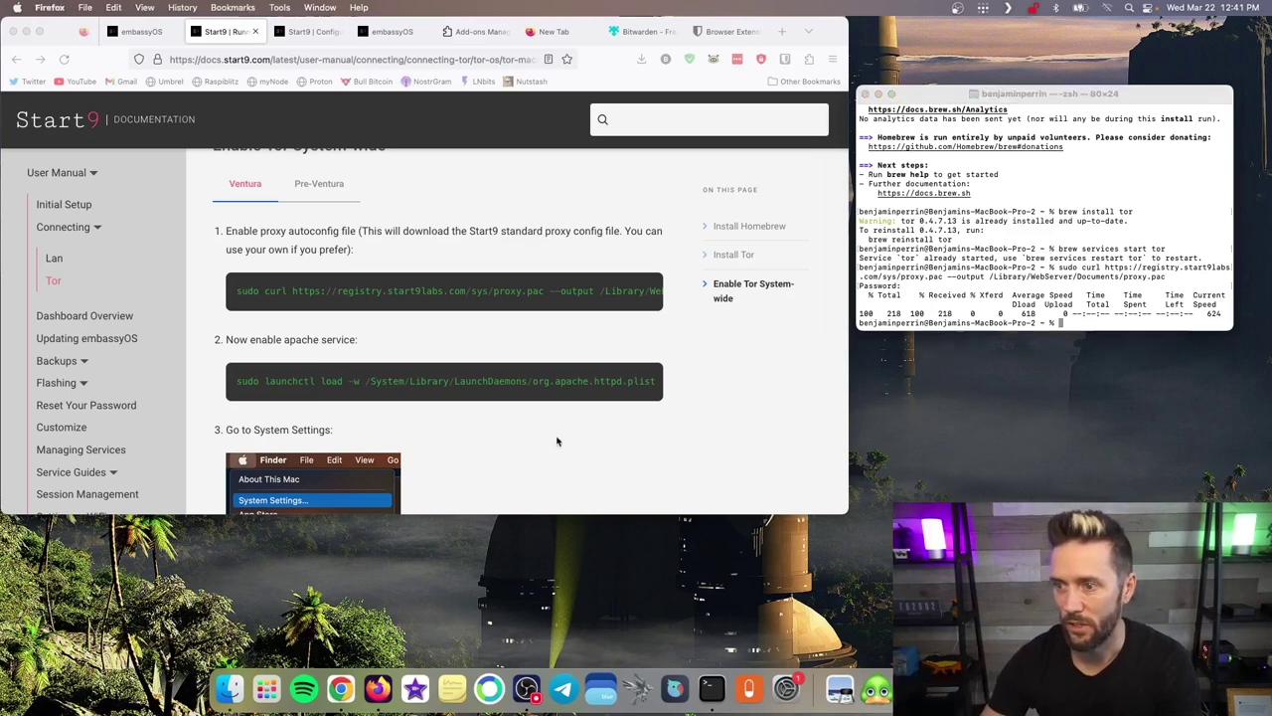
pyautogui.scroll(-2, 556, 440)
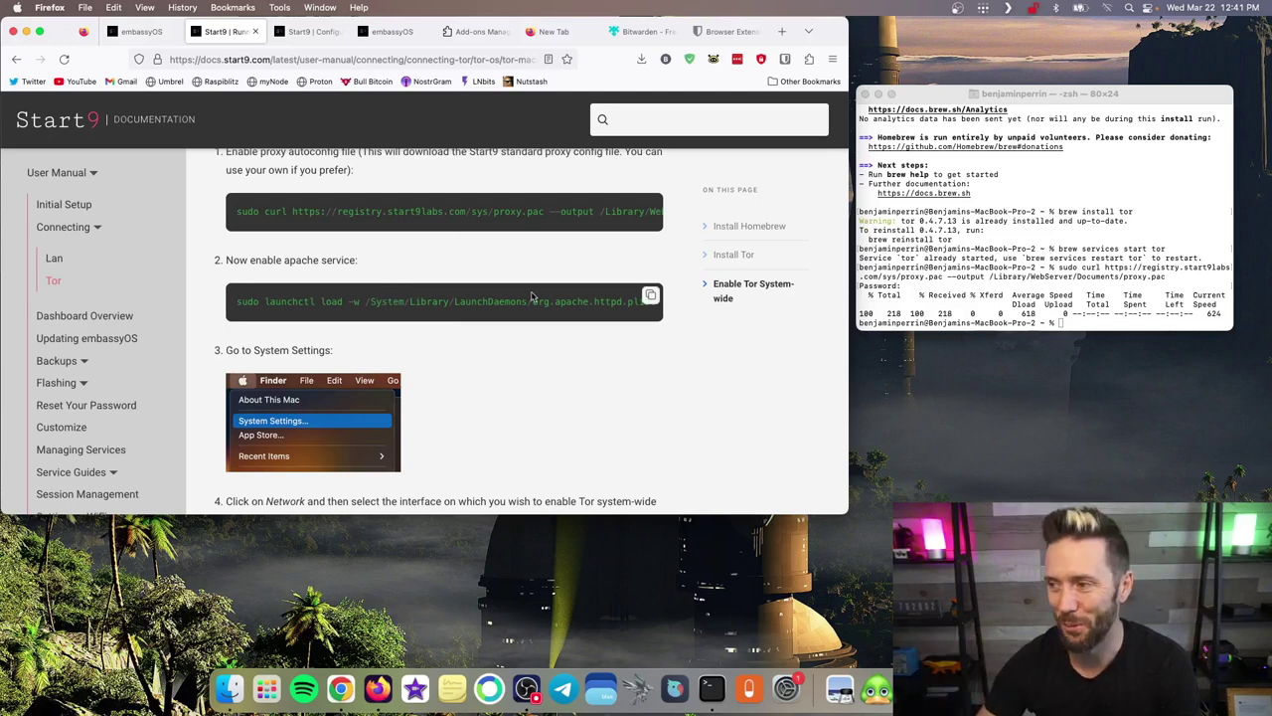
pyautogui.click(650, 297)
pyautogui.click(1099, 323)
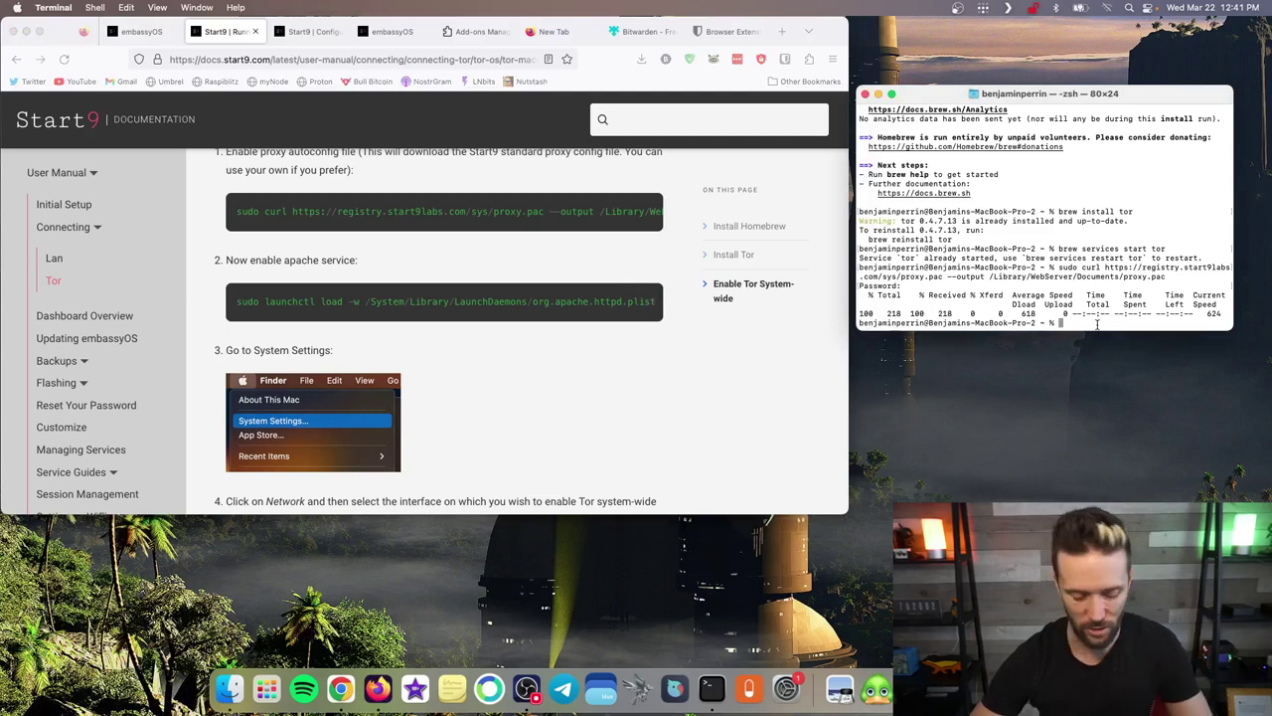
pyautogui.press('super+v')
pyautogui.press('Return')
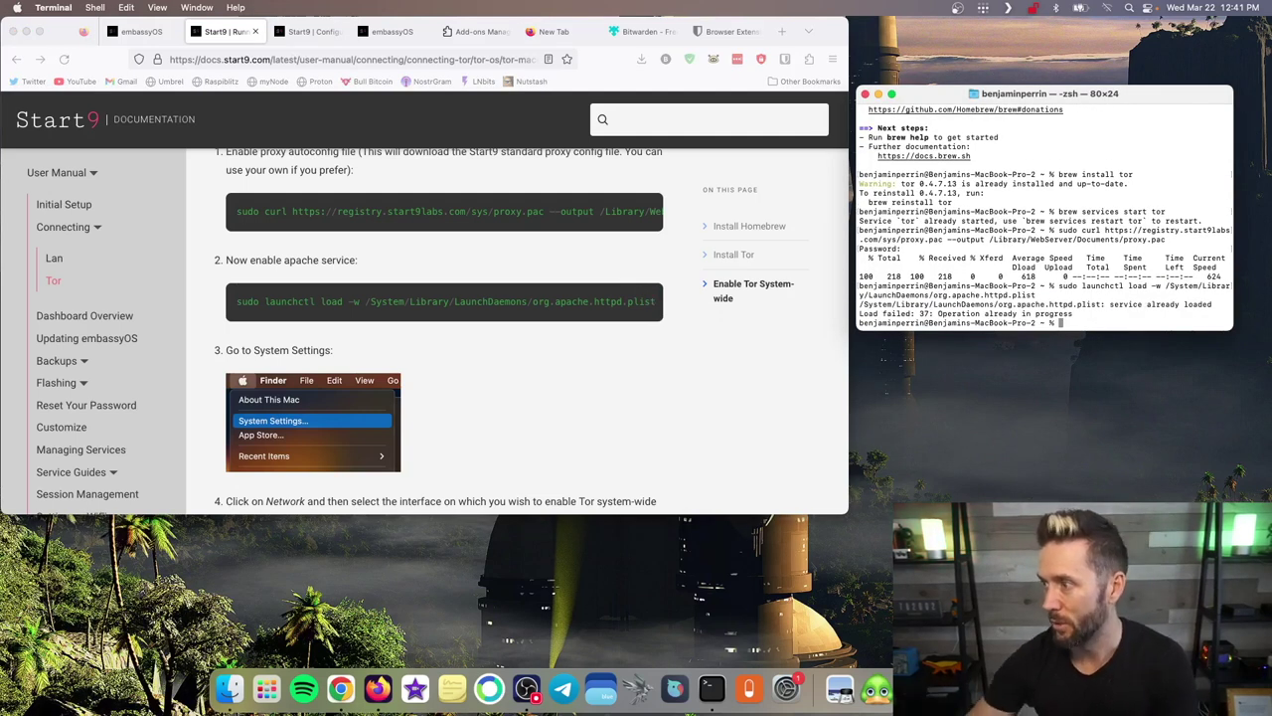
# - Switch to System Preferences, open the Network settings and select the USB 10/100/1000 LAN interface, placing the window over the browser
pyautogui.scroll(-2, 619, 403)
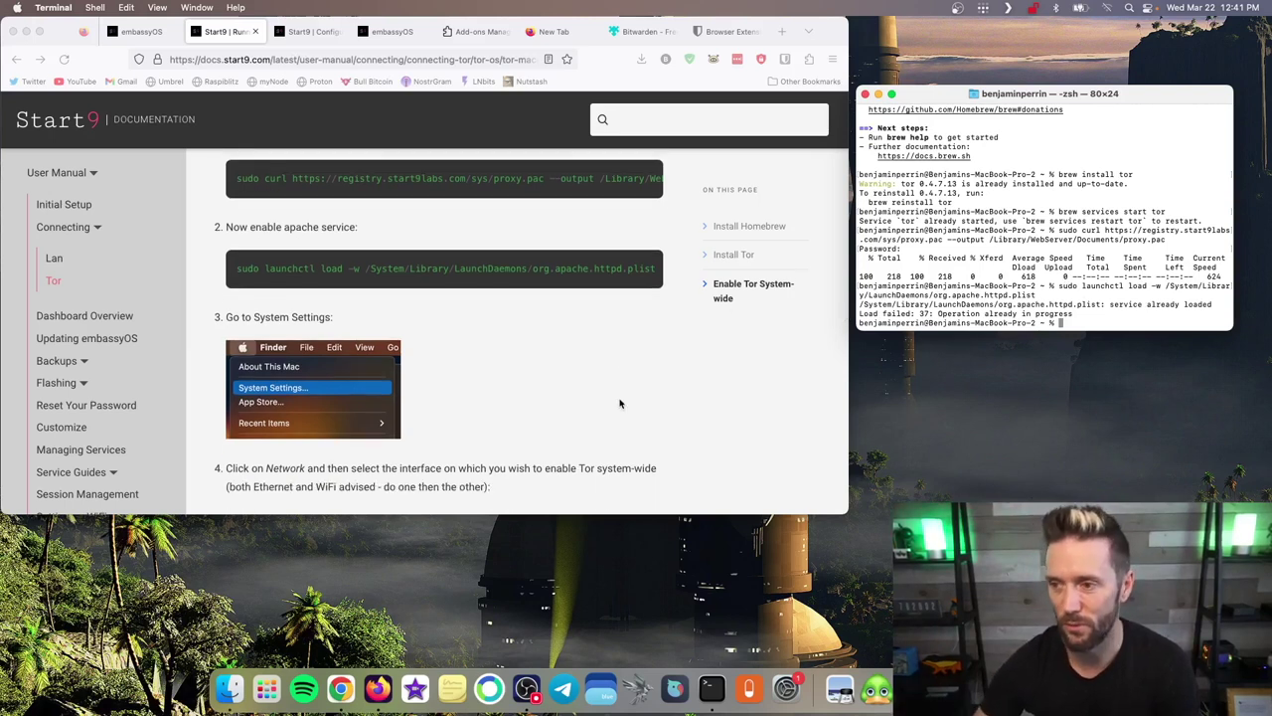
pyautogui.scroll(-2, 620, 403)
pyautogui.scroll(-3, 620, 402)
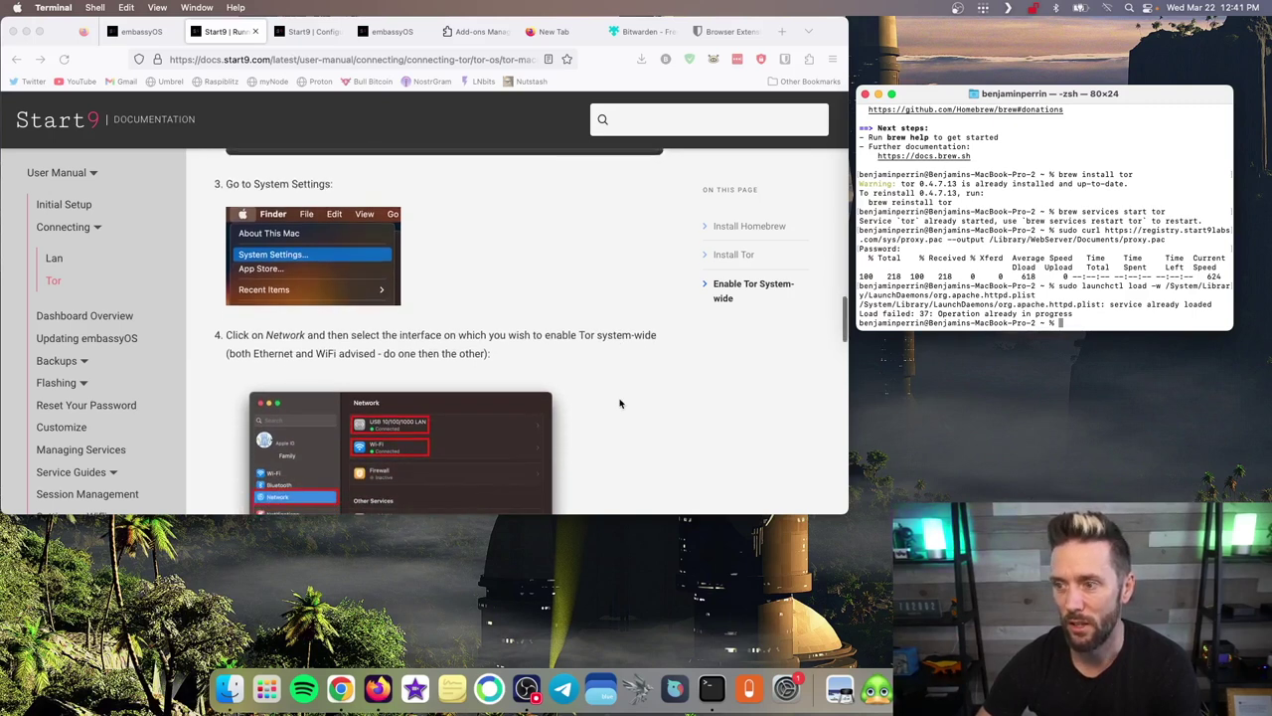
pyautogui.scroll(-1, 619, 402)
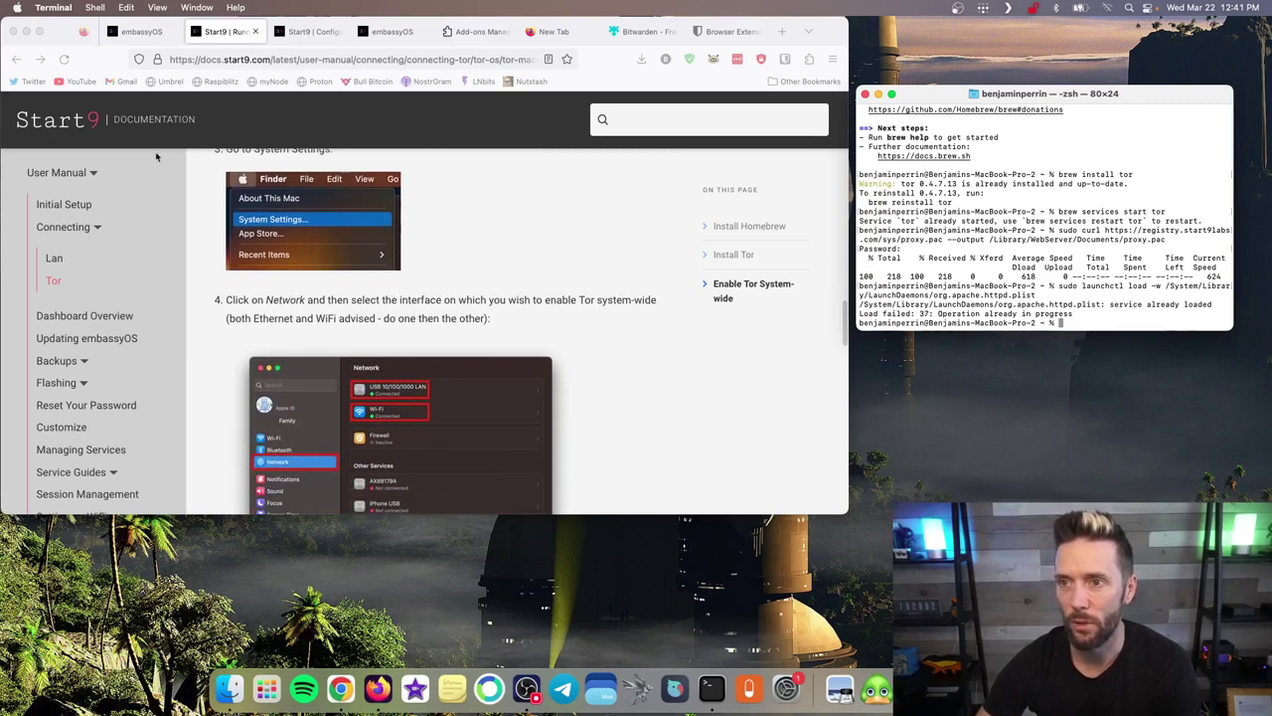
pyautogui.click(18, 9)
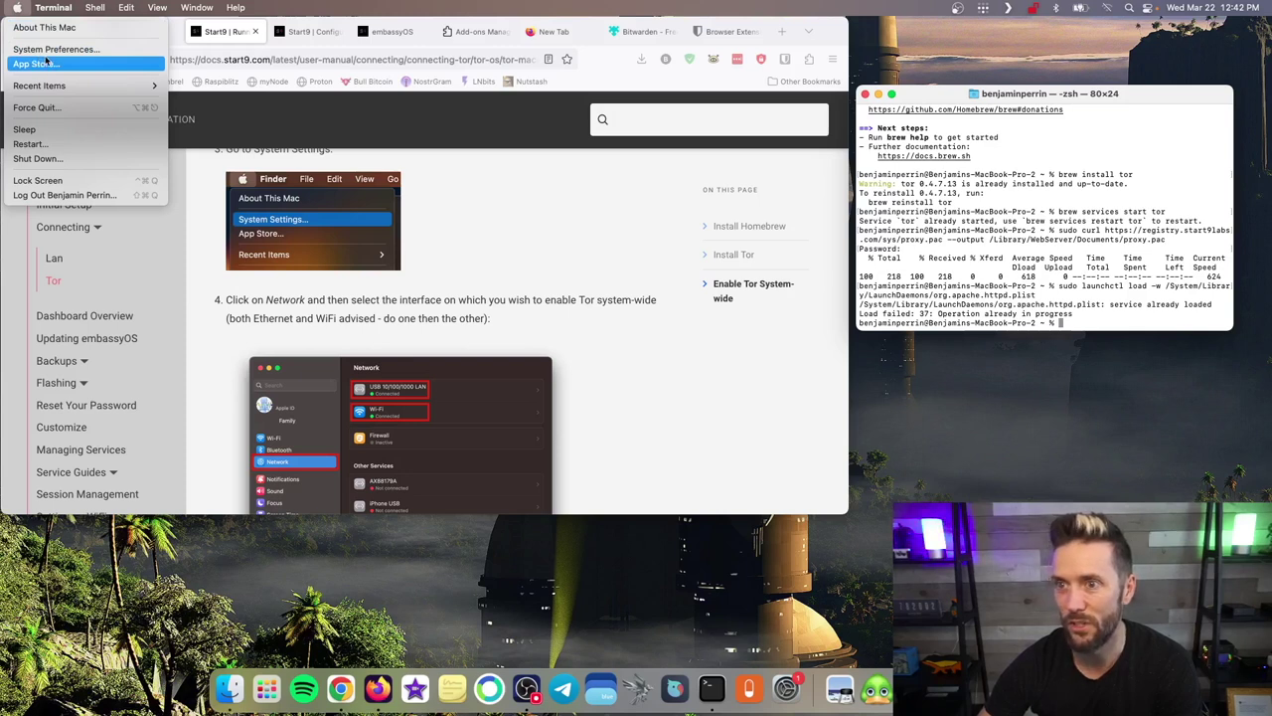
pyautogui.click(52, 49)
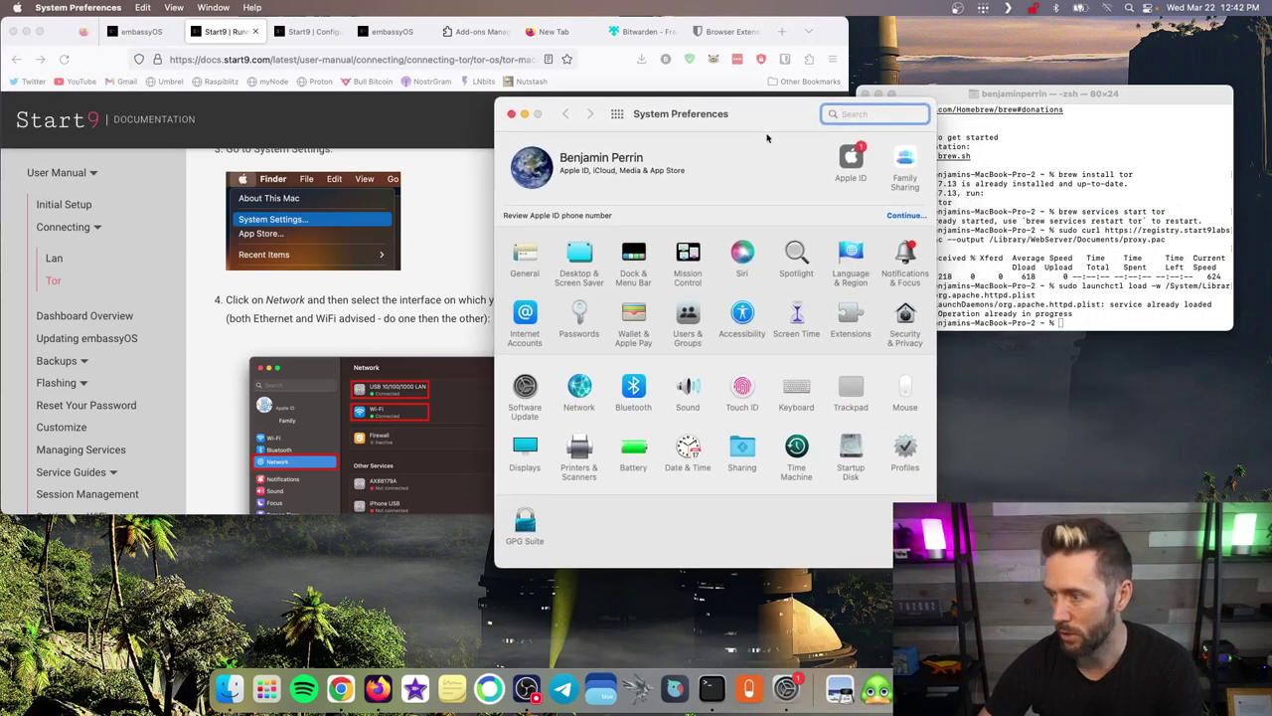
pyautogui.click(580, 388)
pyautogui.moveTo(712, 112); pyautogui.dragTo(881, 154)
pyautogui.click(744, 226)
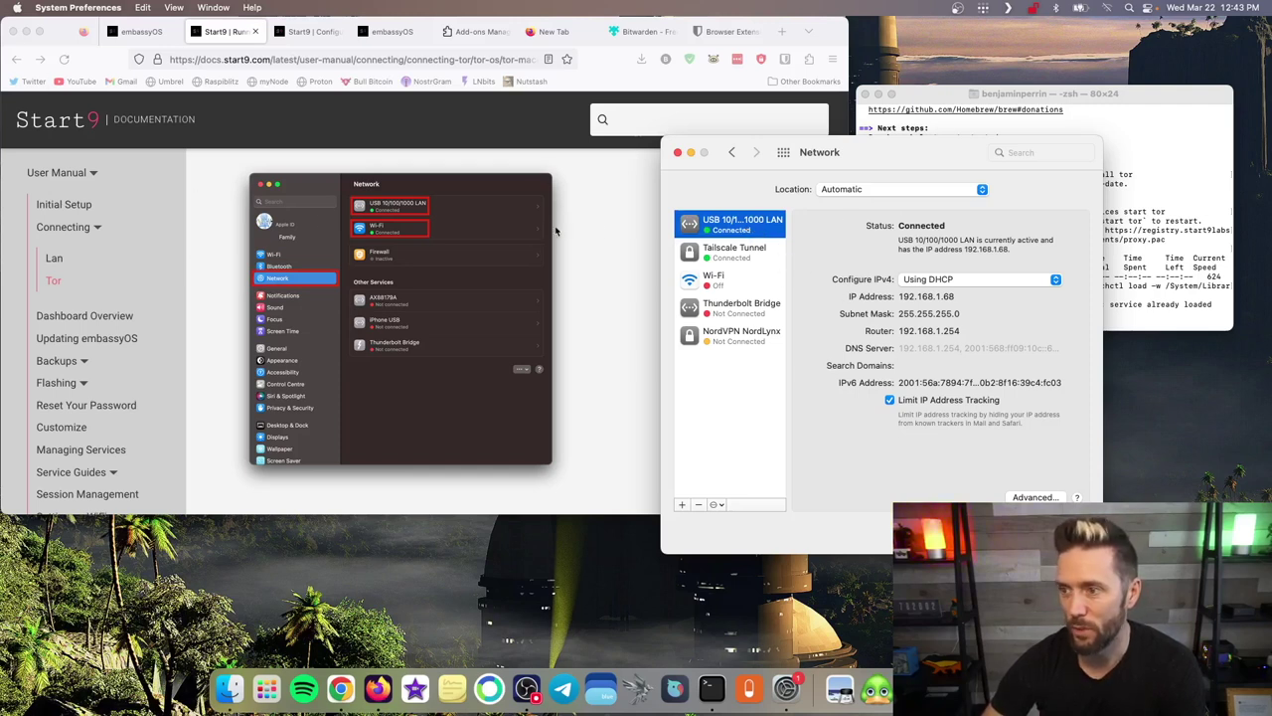
pyautogui.moveTo(885, 157); pyautogui.dragTo(393, 87)
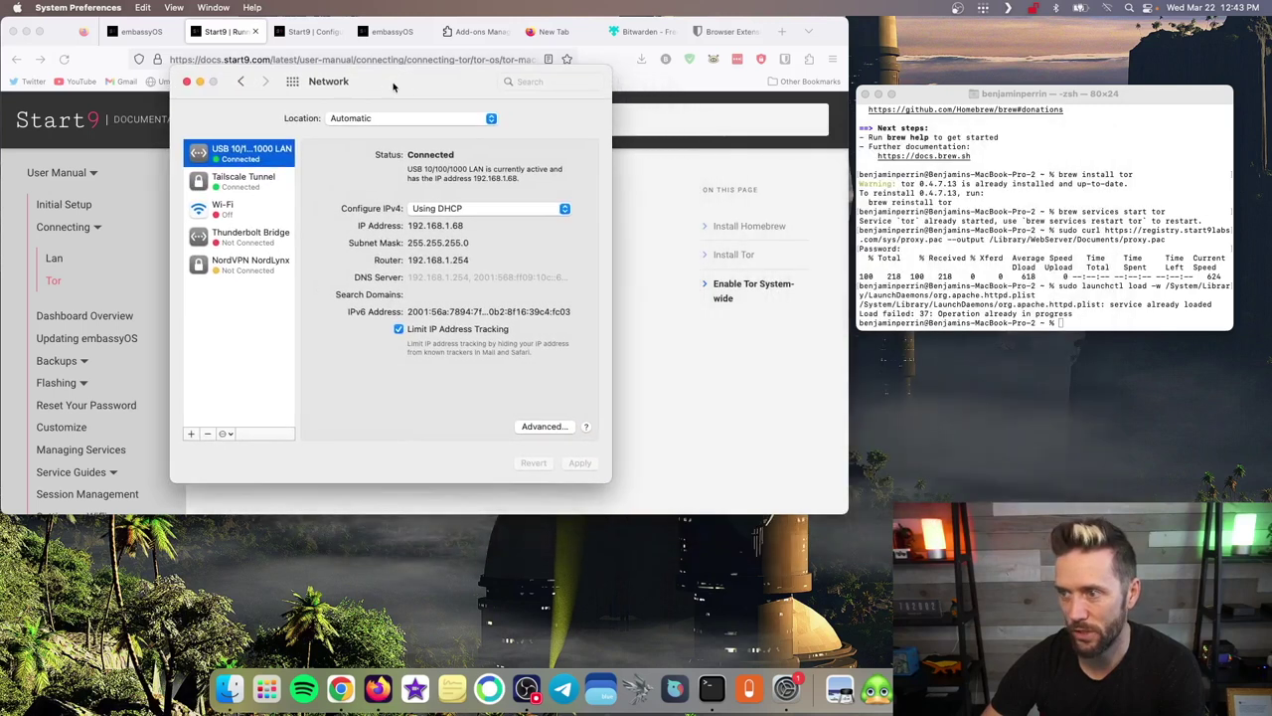
# - Check the Automatic Proxy Configuration option in the advanced proxy settings of the USB 10/100/1000 LAN interface and accept the settings
pyautogui.click(543, 426)
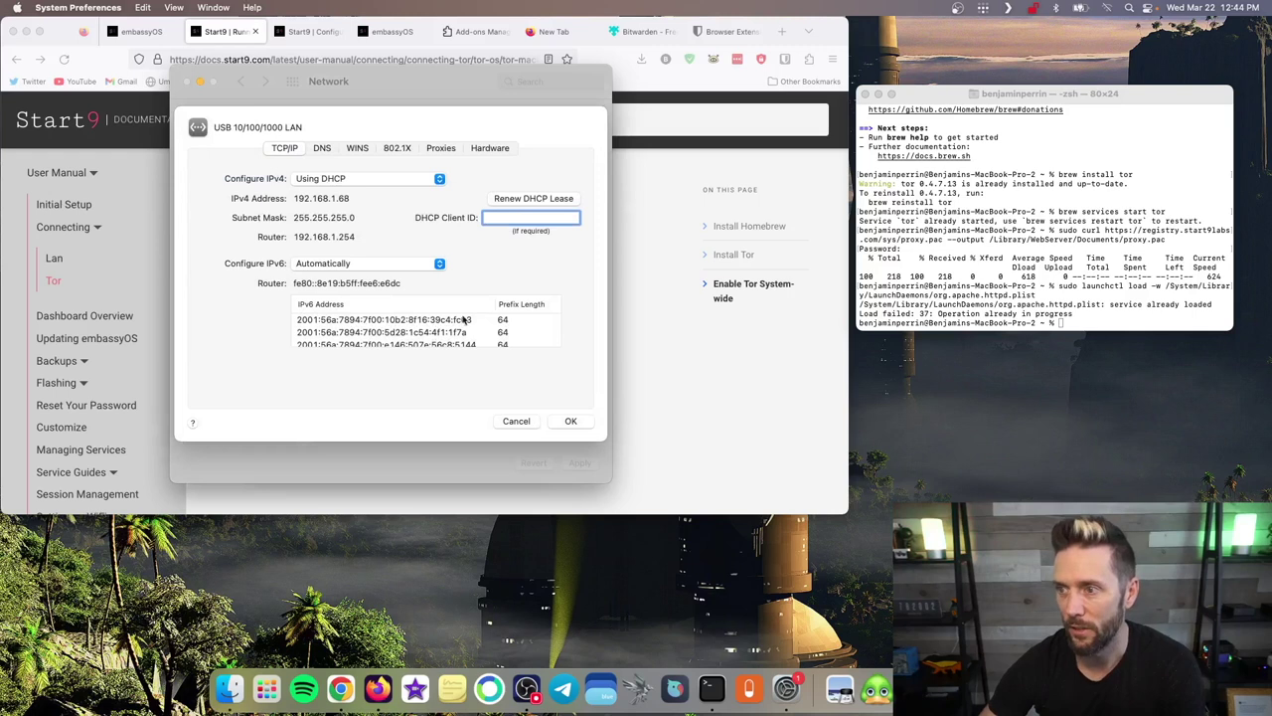
pyautogui.click(442, 151)
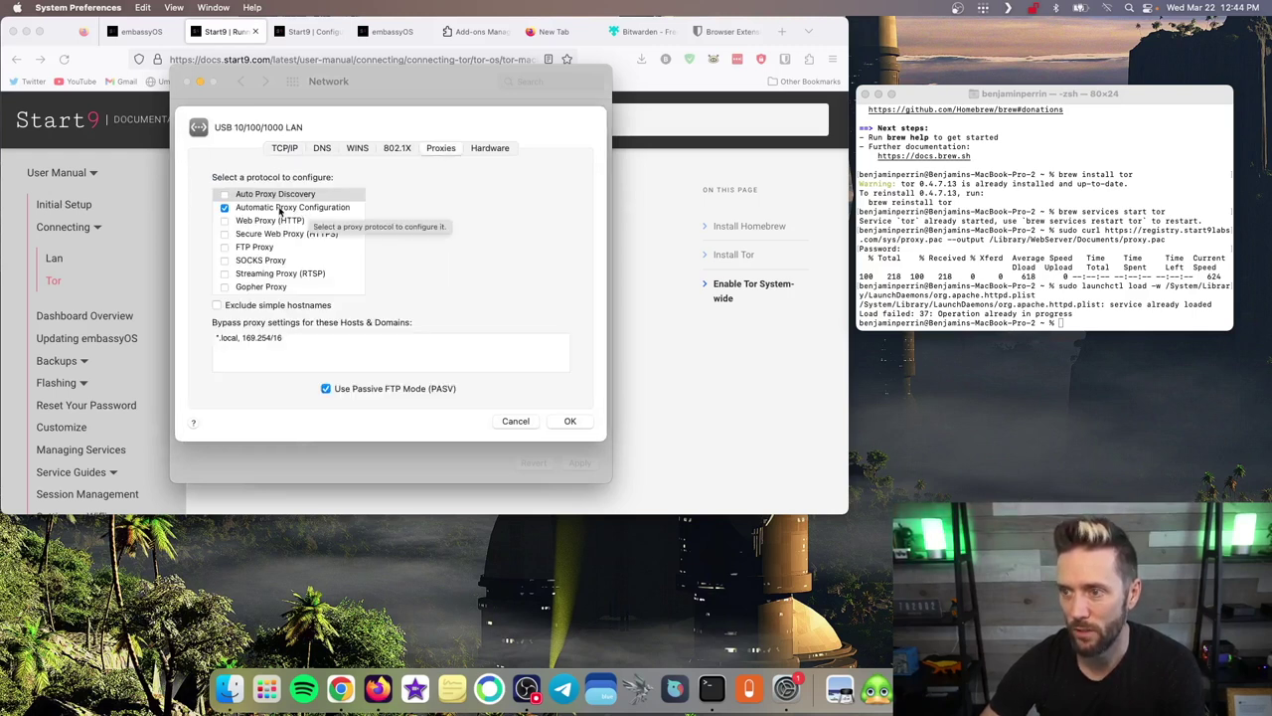
pyautogui.click(567, 423)
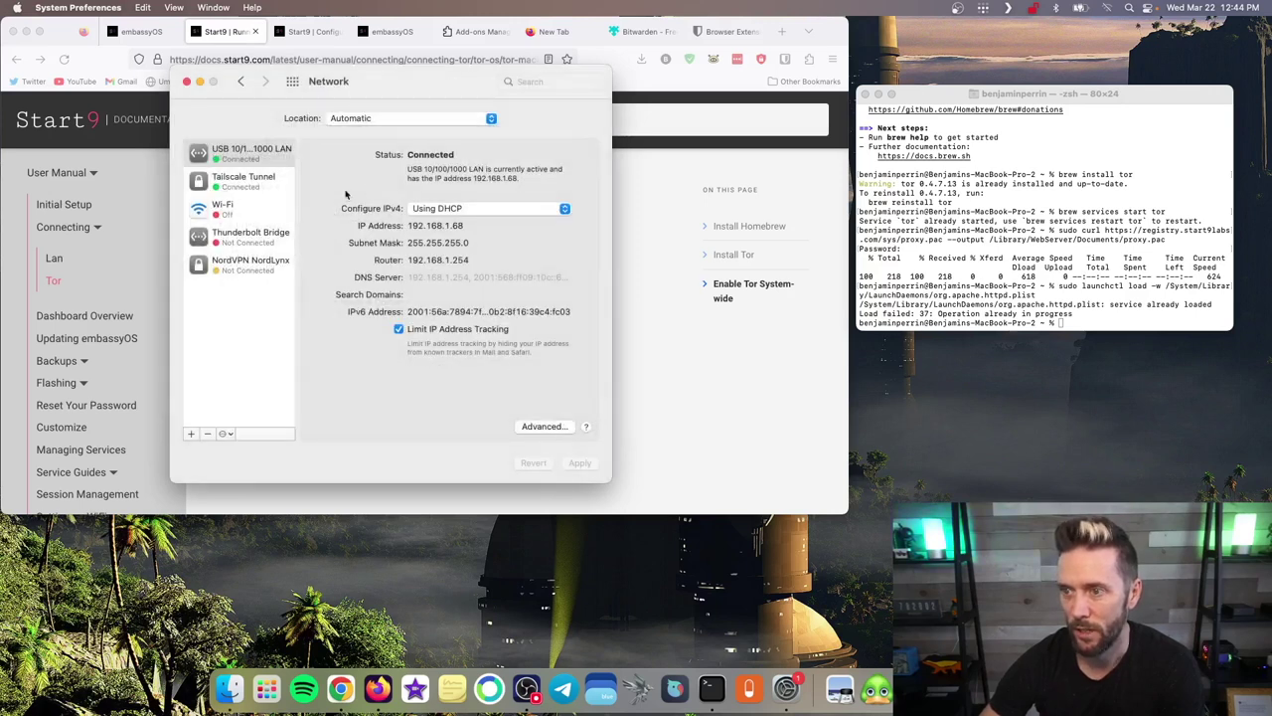
# - Check the Automatic Proxy Configuration option in Wi-Fi's advanced proxy settings, accept the settings and close the Network window
pyautogui.click(239, 208)
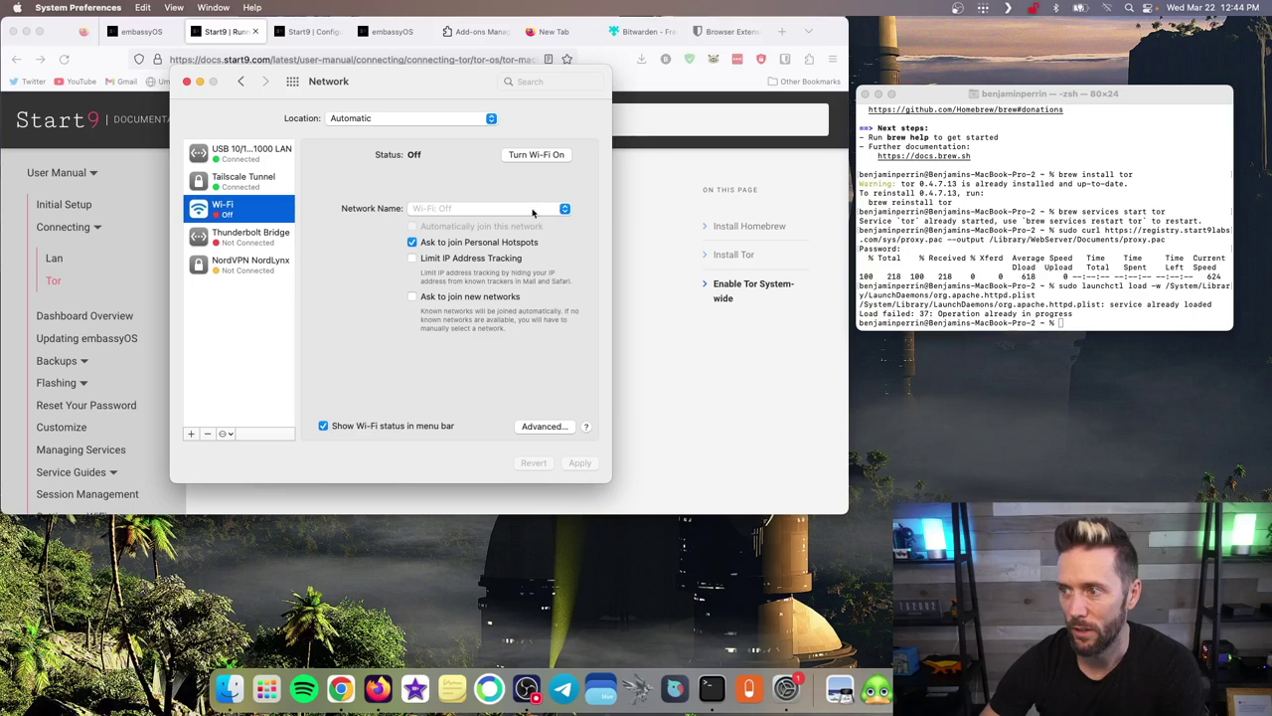
pyautogui.click(544, 427)
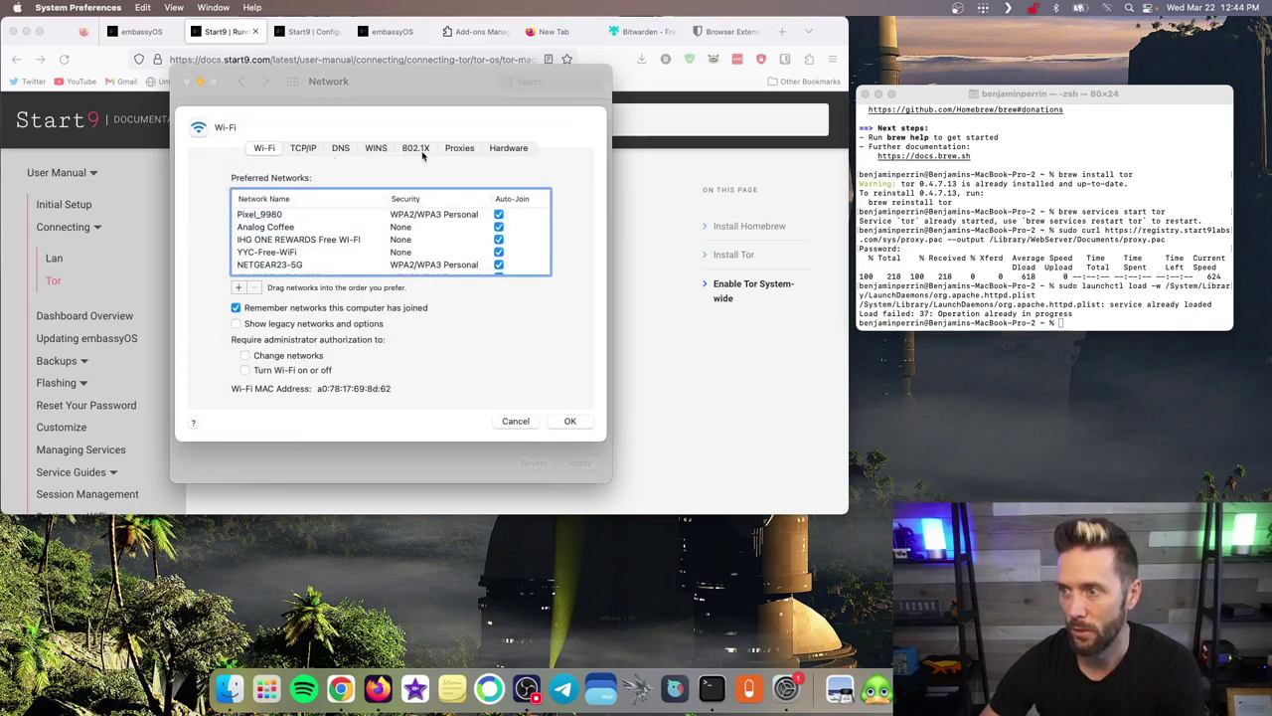
pyautogui.click(457, 148)
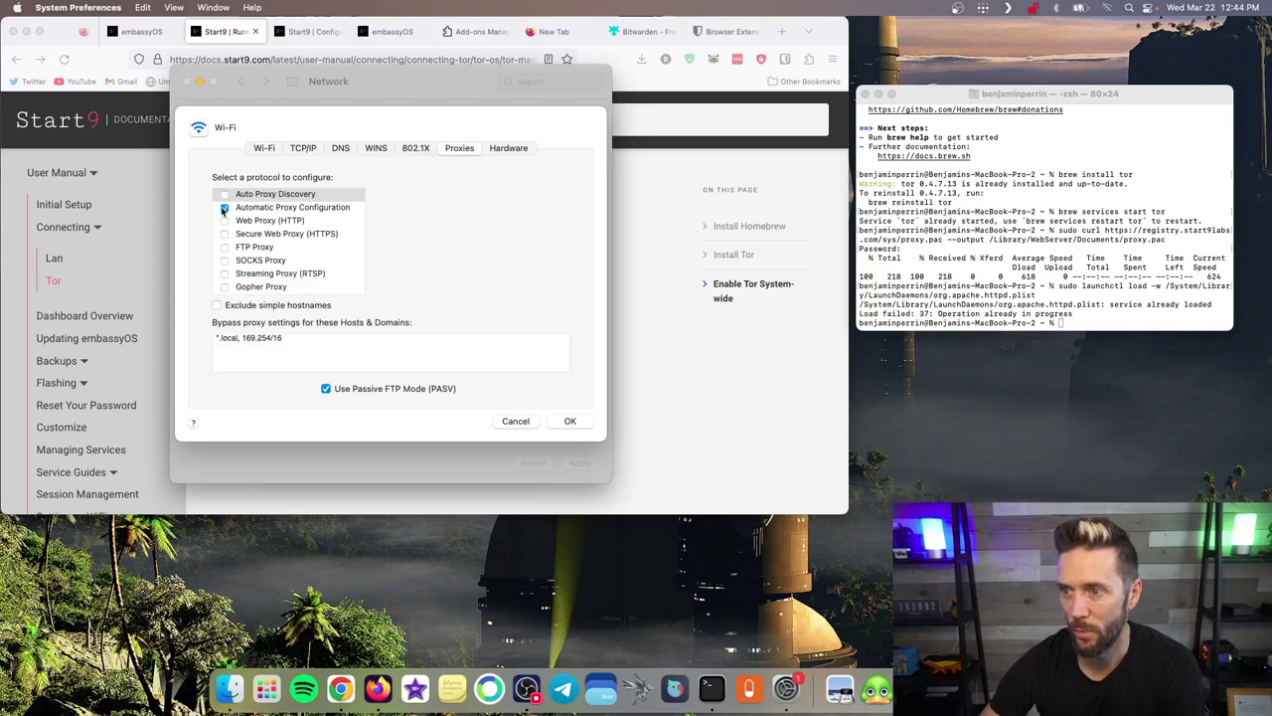
pyautogui.click(570, 421)
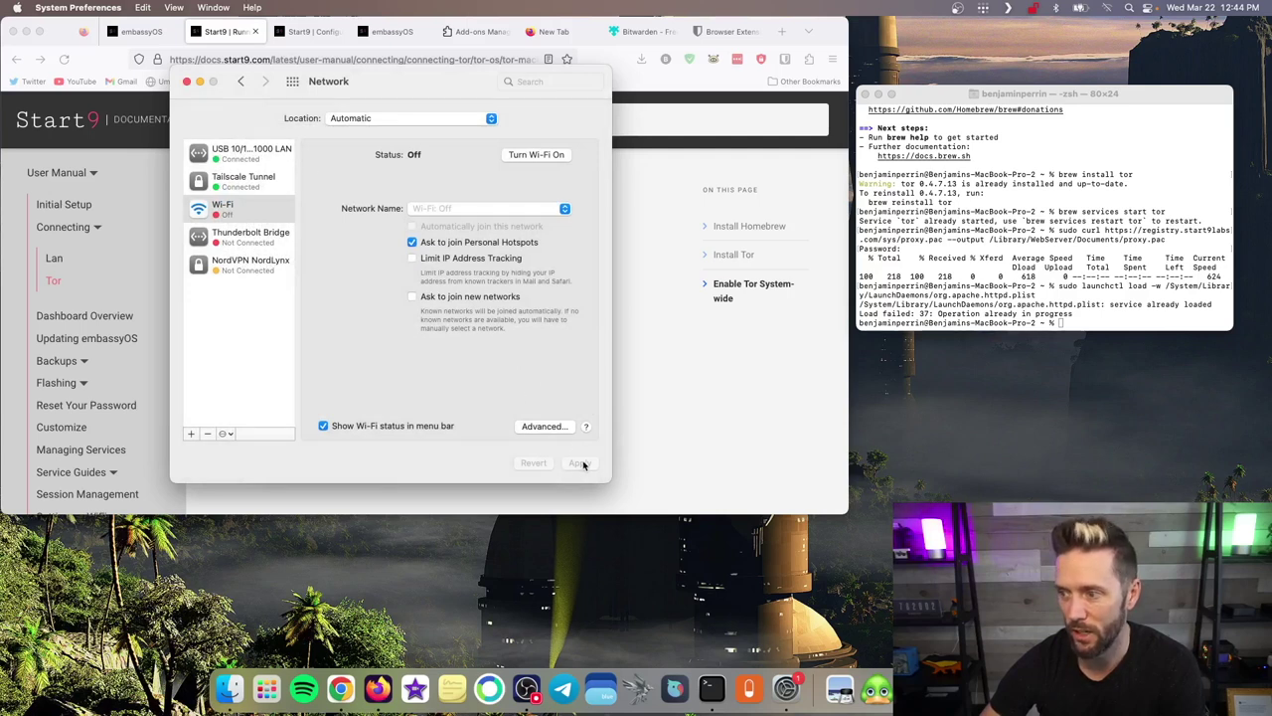
pyautogui.click(188, 81)
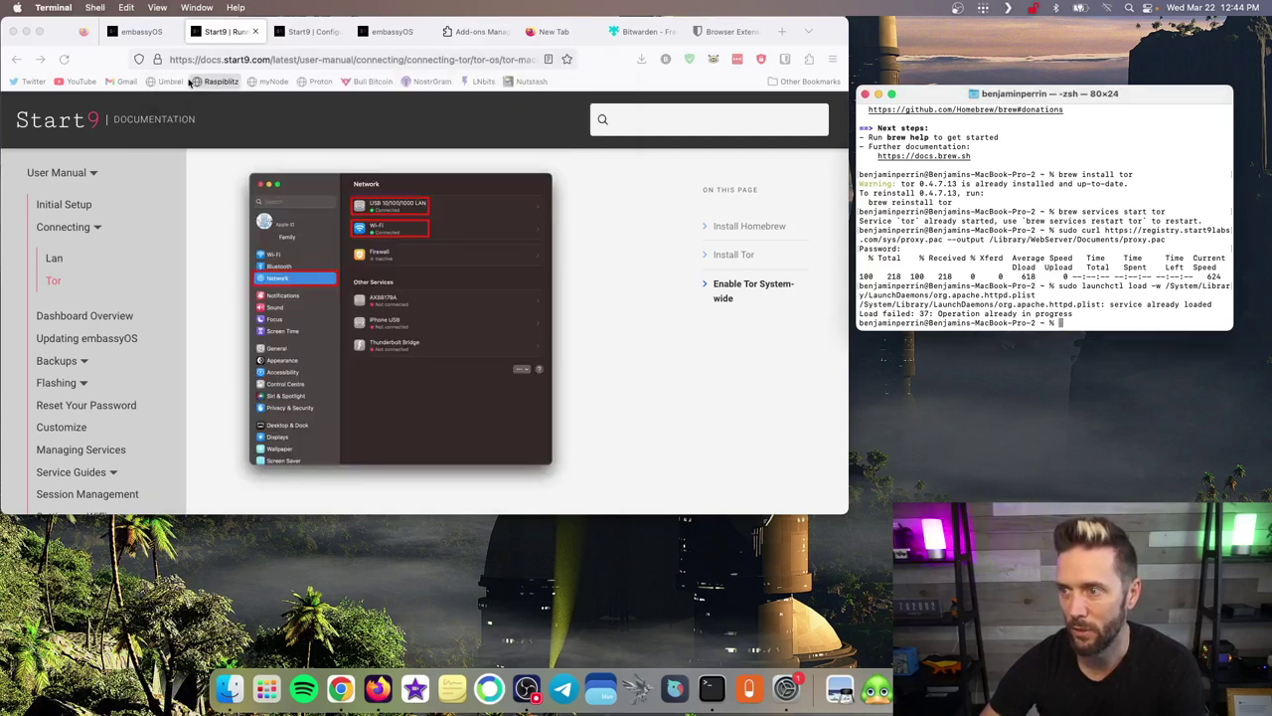
# - Finish with the Running Tor on Mac guide and bring up the first instructions of Configuring Firefox for Tor on Mac
pyautogui.scroll(-5, 463, 376)
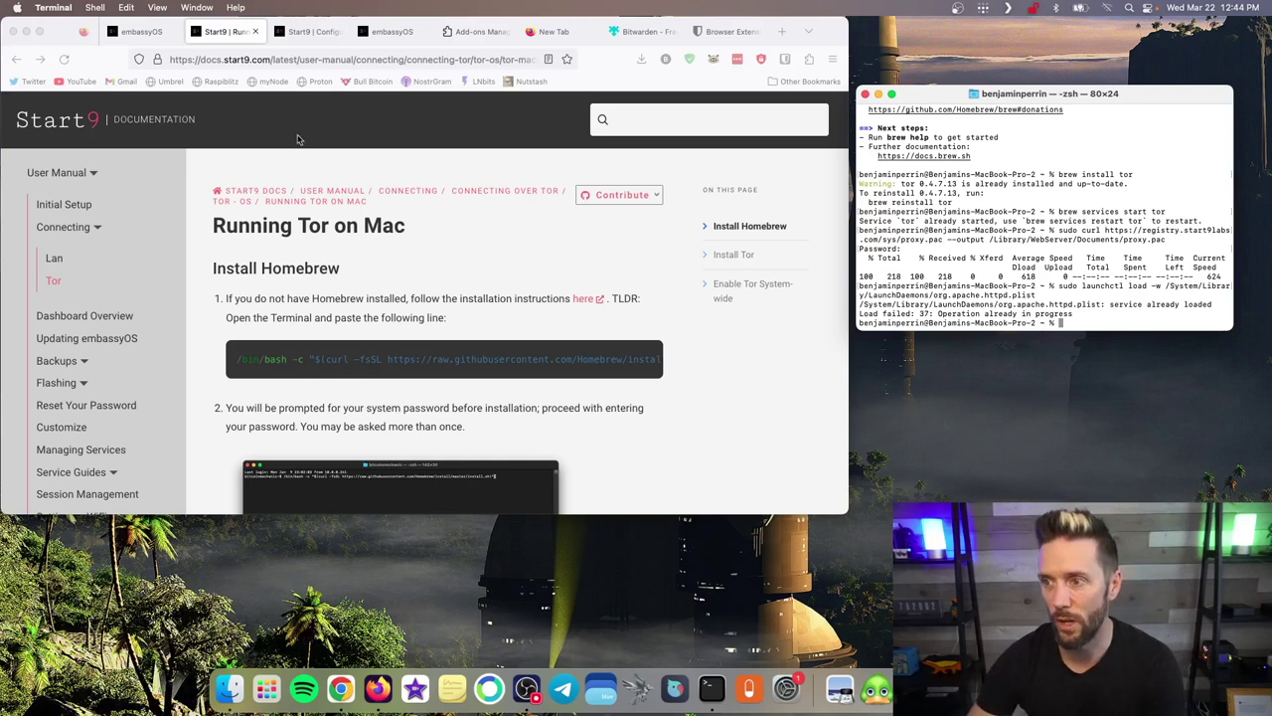
pyautogui.click(298, 33)
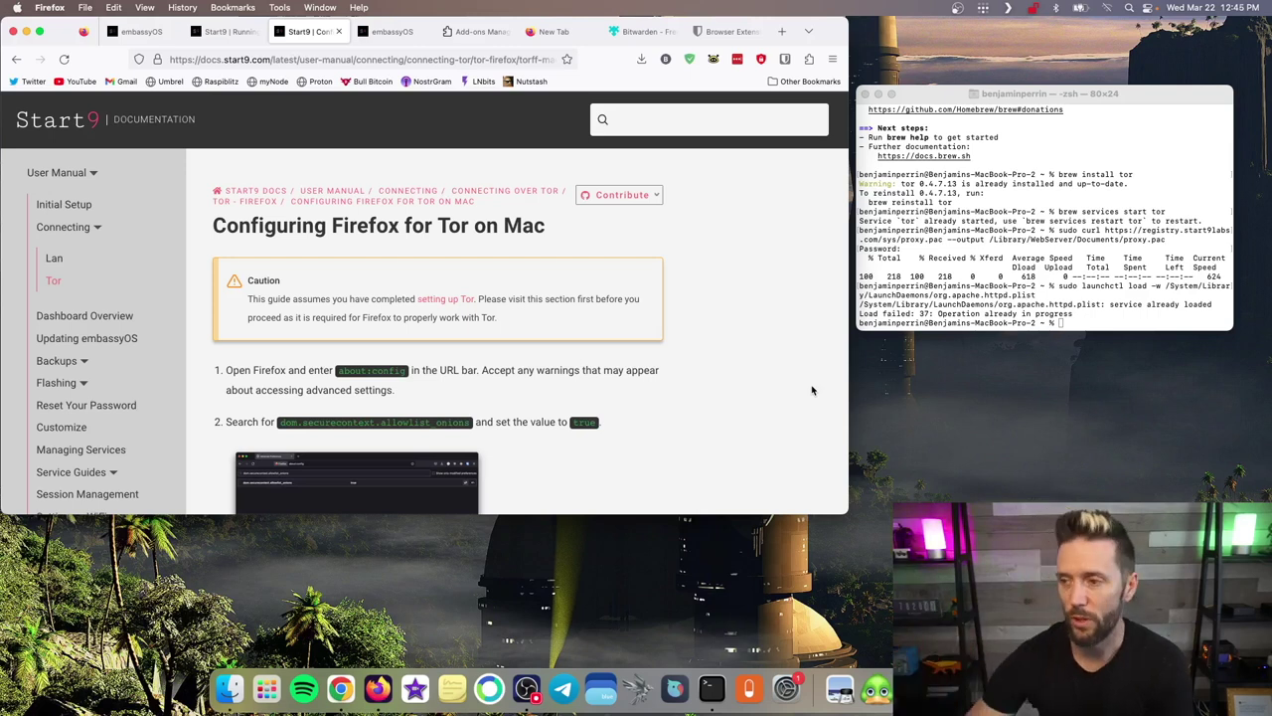
pyautogui.scroll(-2, 636, 373)
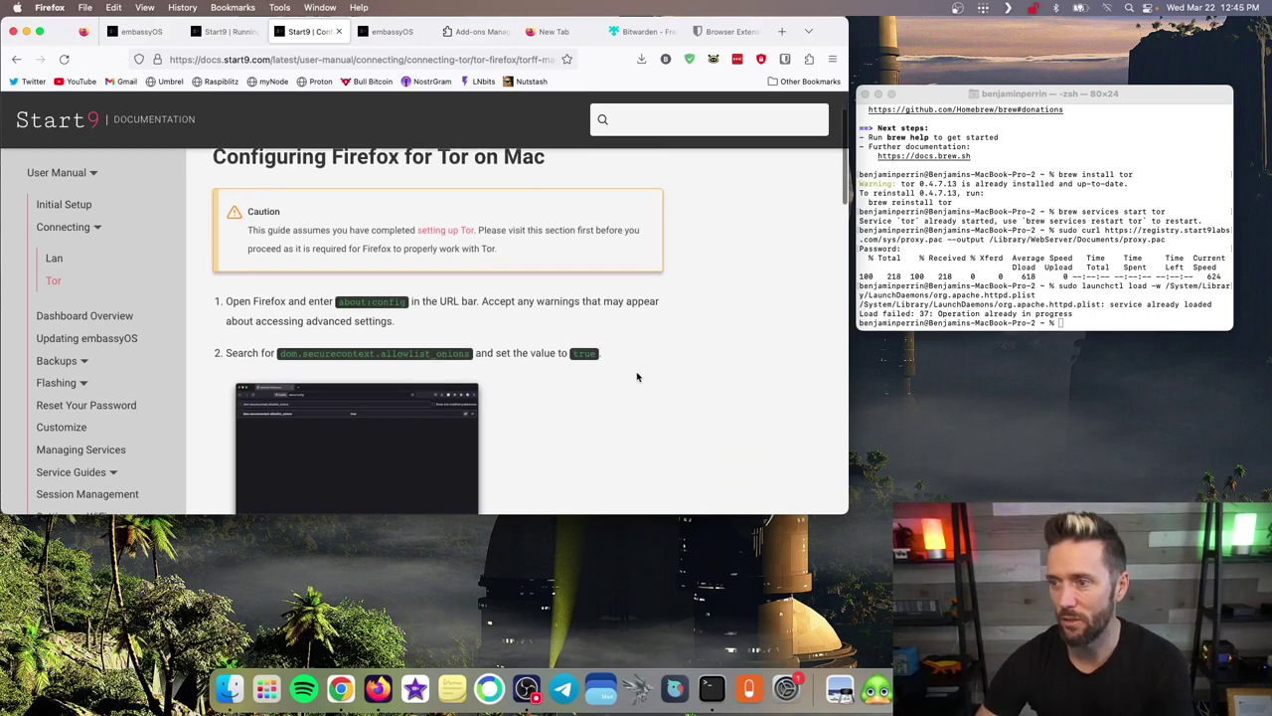
pyautogui.scroll(-2, 638, 377)
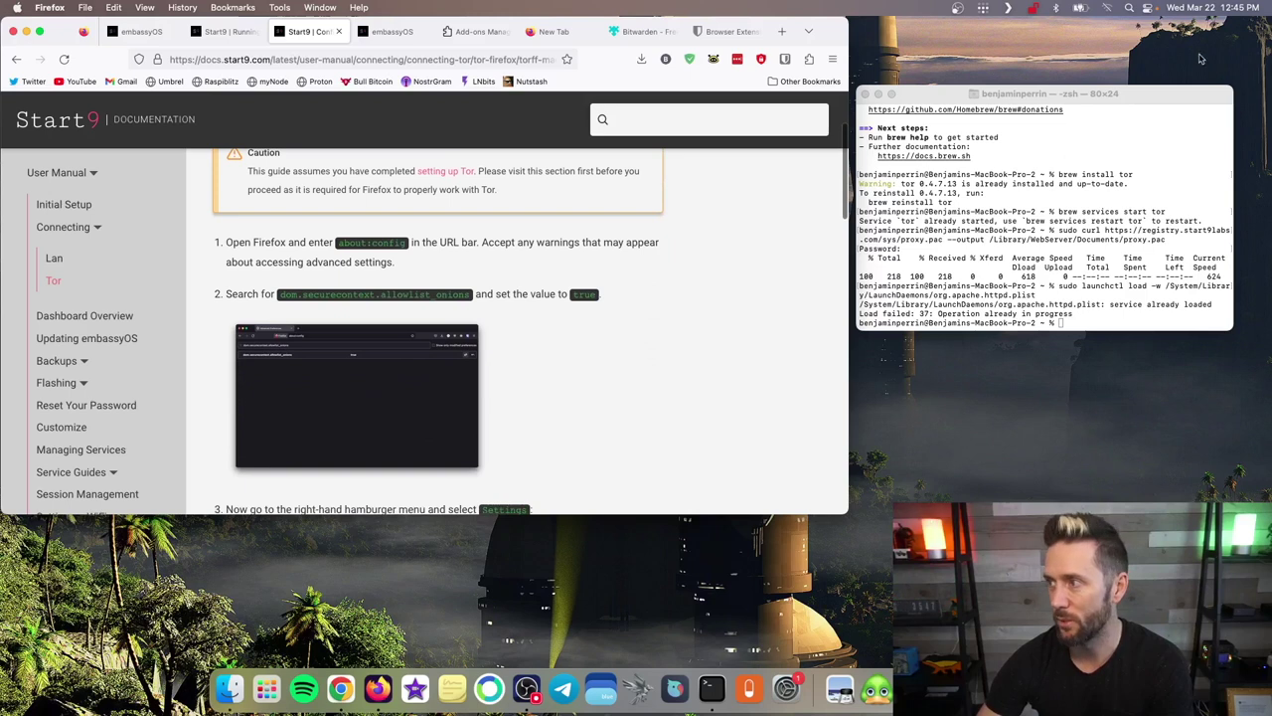
# - Switch to Terminal, run "clear" and quit Terminal
pyautogui.click(1145, 99)
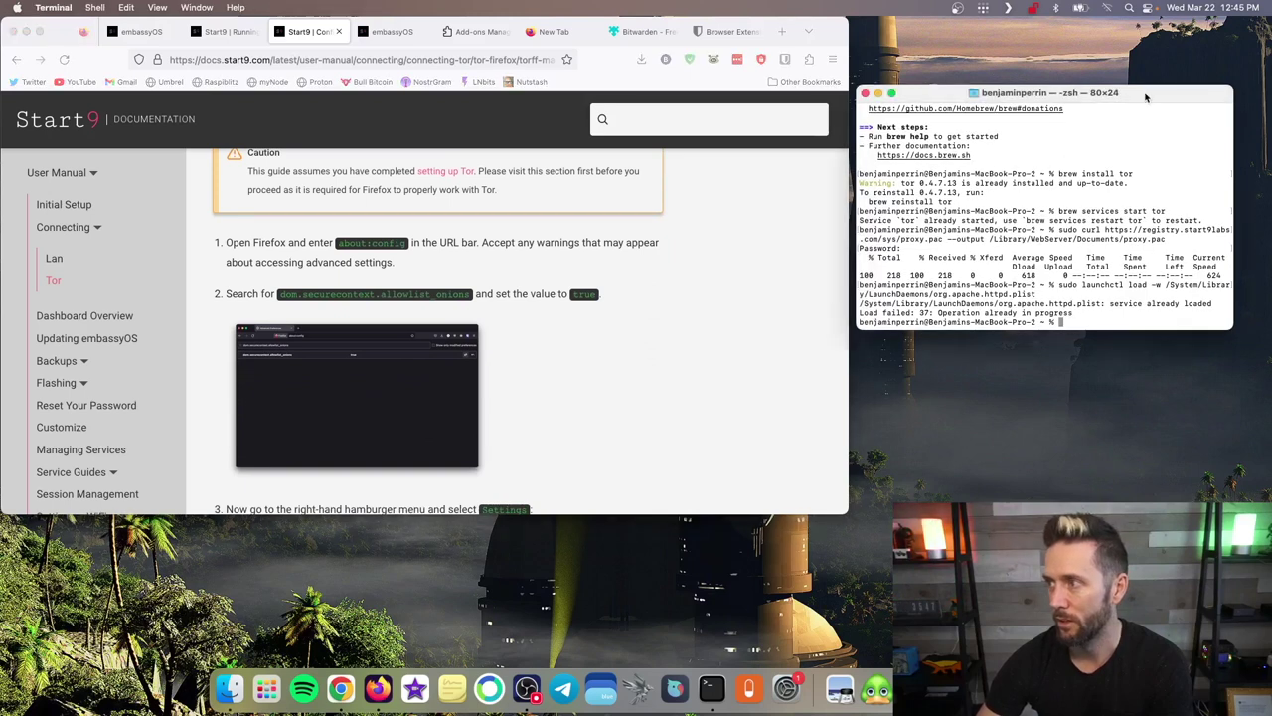
pyautogui.click(42, 6)
pyautogui.click(42, 6)
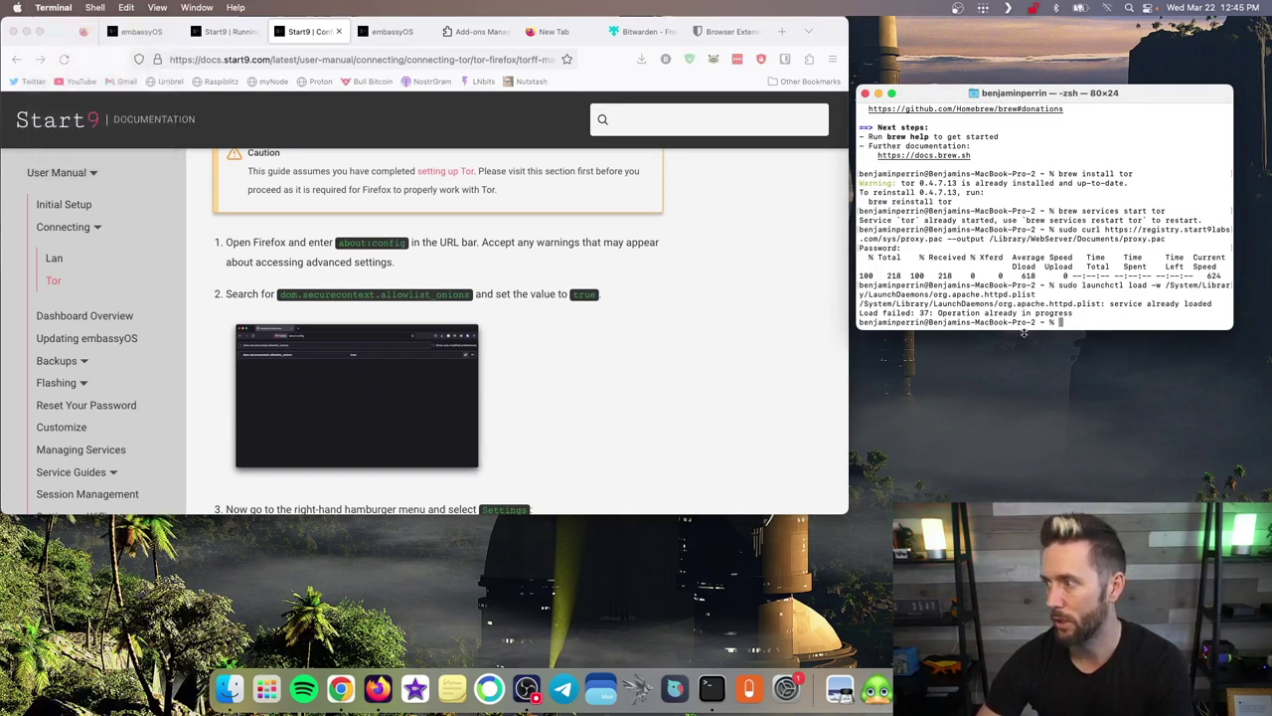
pyautogui.write('clear')
pyautogui.press('Return')
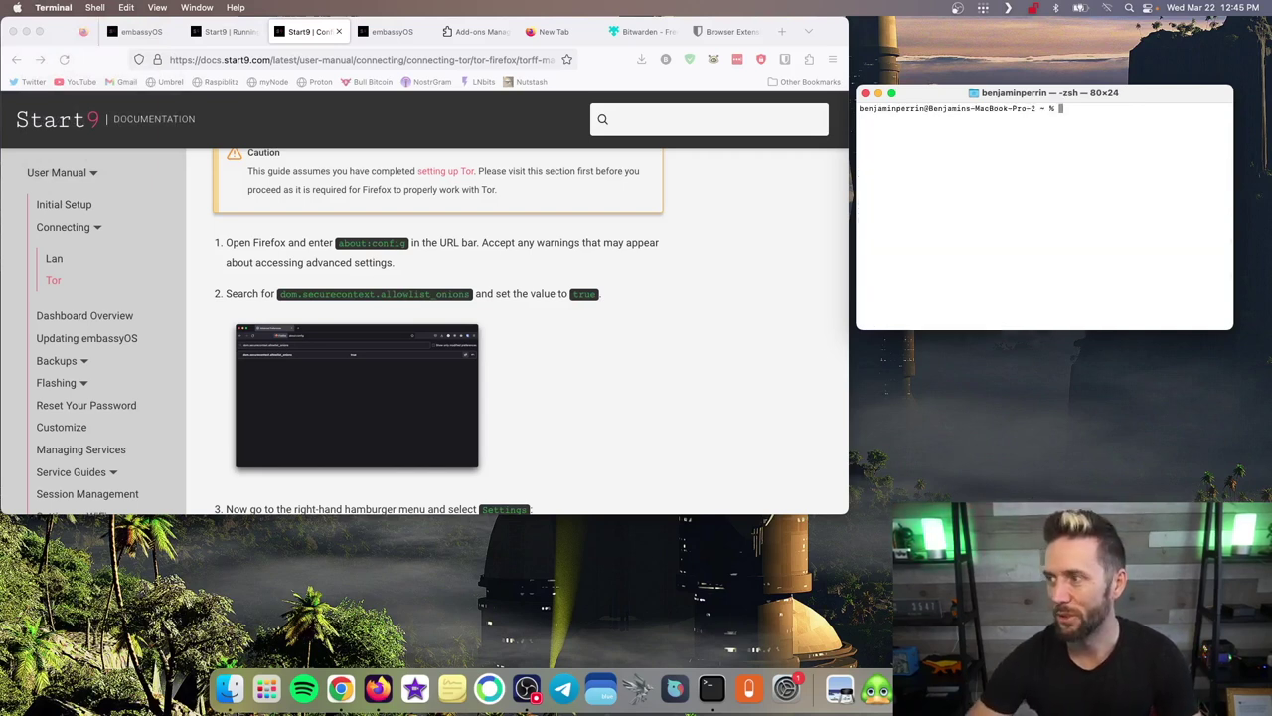
pyautogui.click(48, 6)
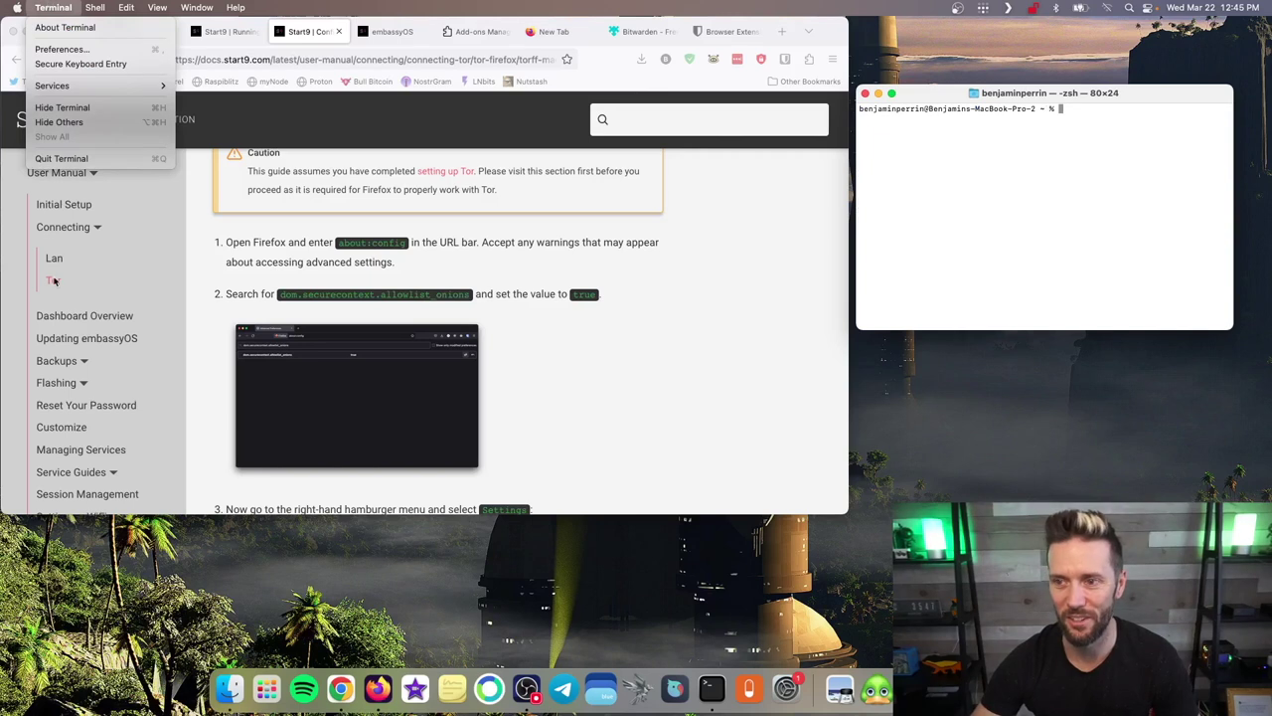
pyautogui.click(61, 158)
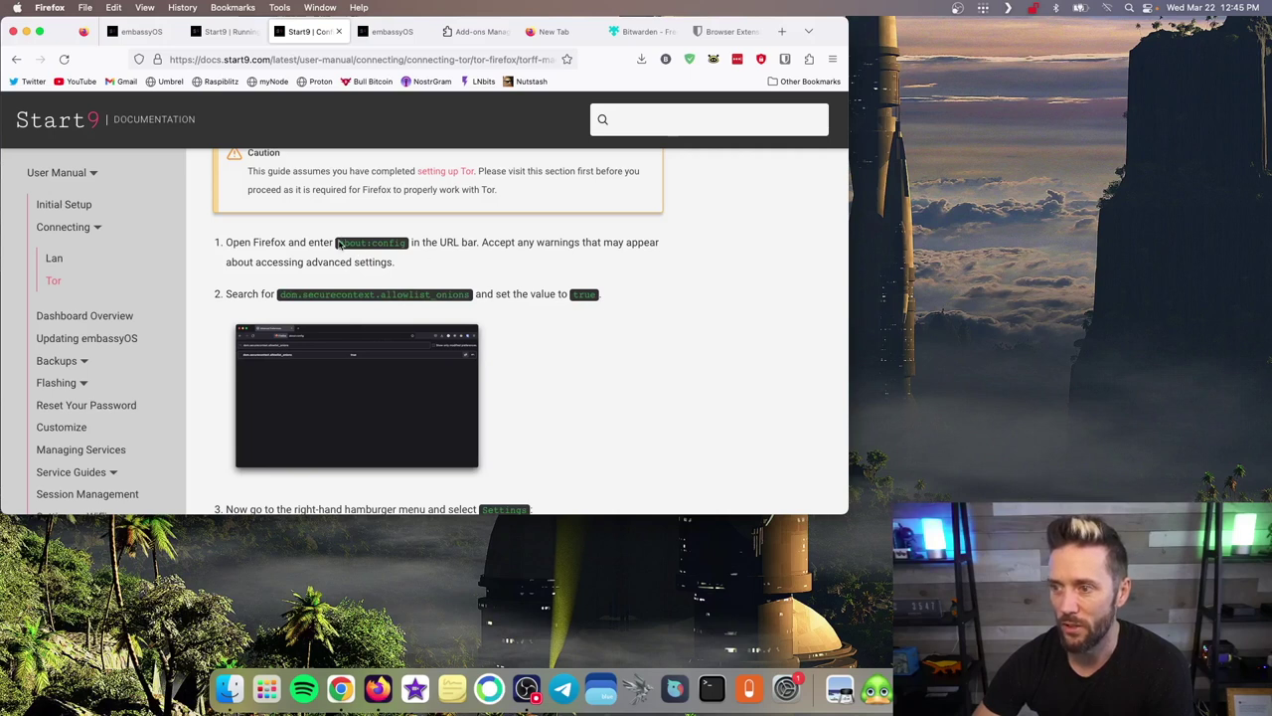
# - Open about:config in a separate Firefox window and place it so the guide's instructions stay readable
pyautogui.moveTo(339, 244); pyautogui.dragTo(387, 243)
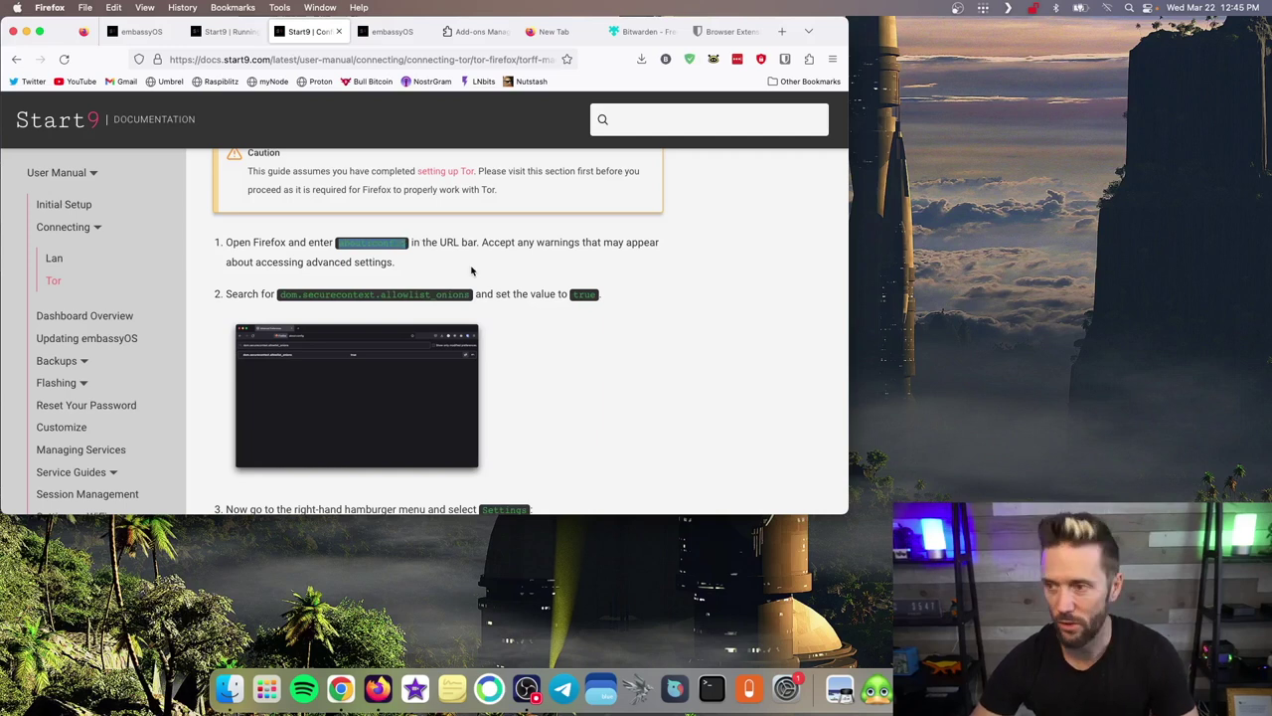
pyautogui.click(781, 31)
pyautogui.moveTo(711, 31); pyautogui.dragTo(790, 88)
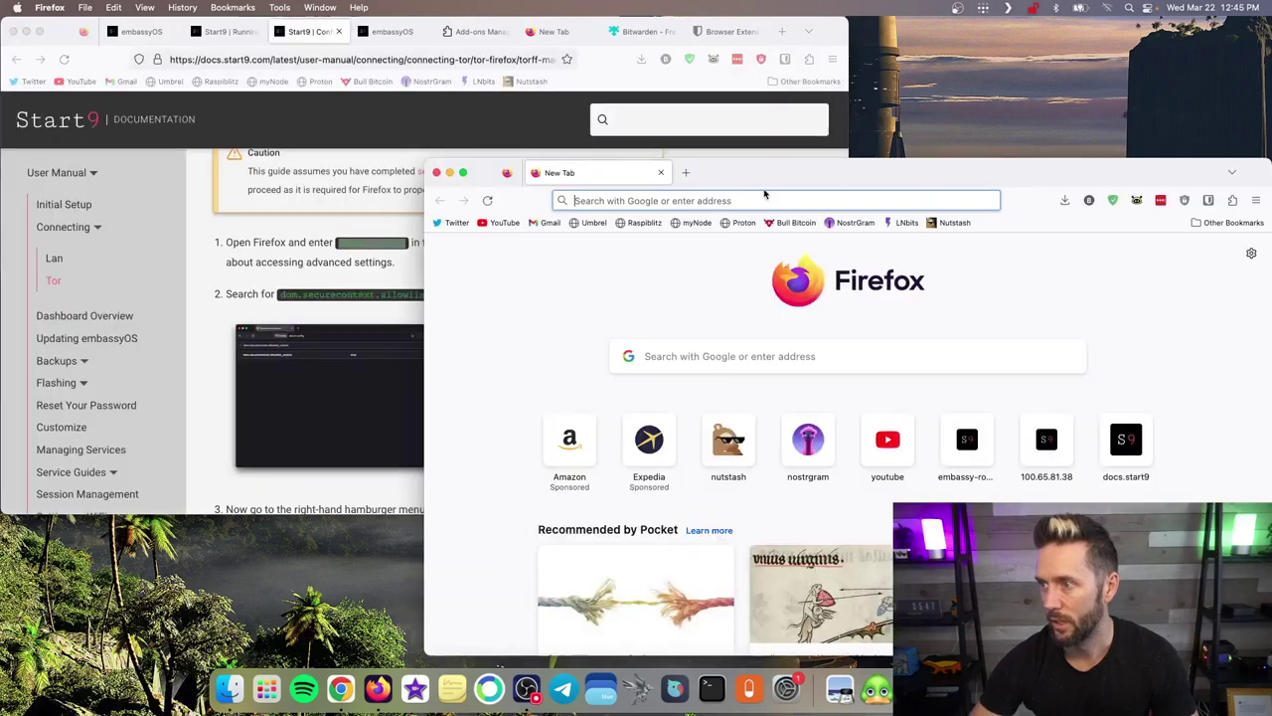
pyautogui.write('about:config')
pyautogui.press('Return')
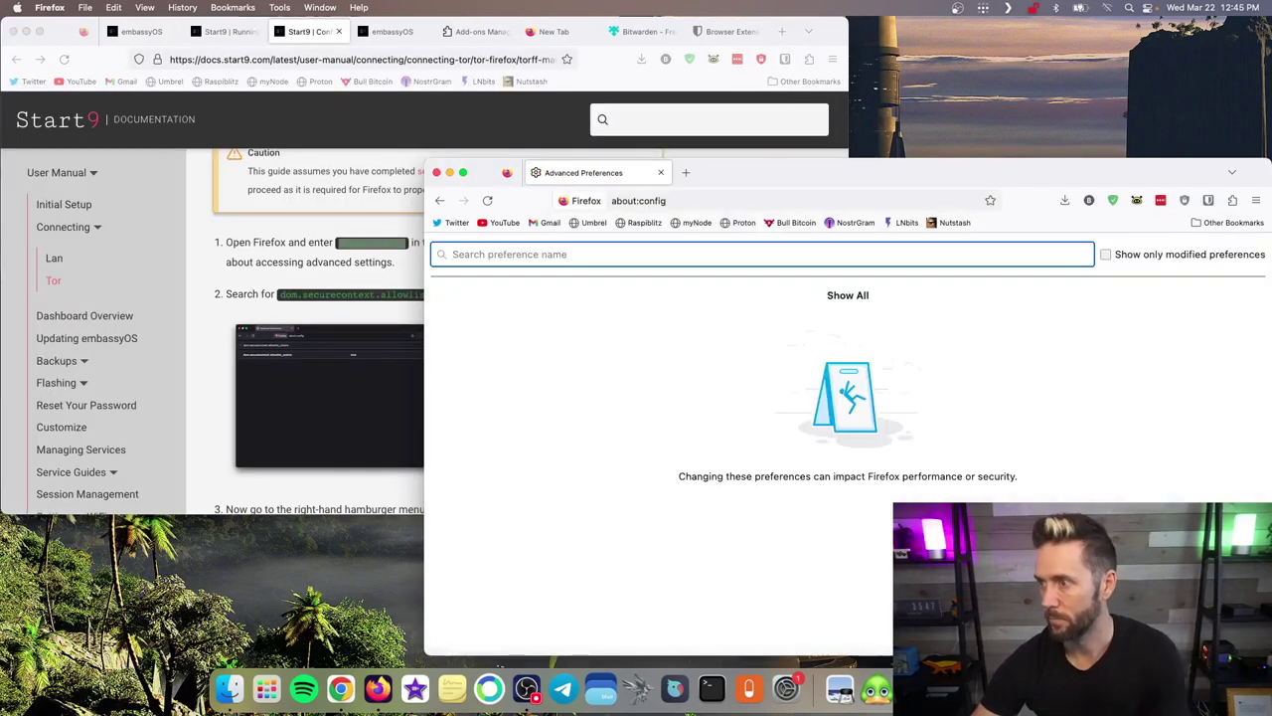
pyautogui.moveTo(905, 181); pyautogui.dragTo(1119, 177)
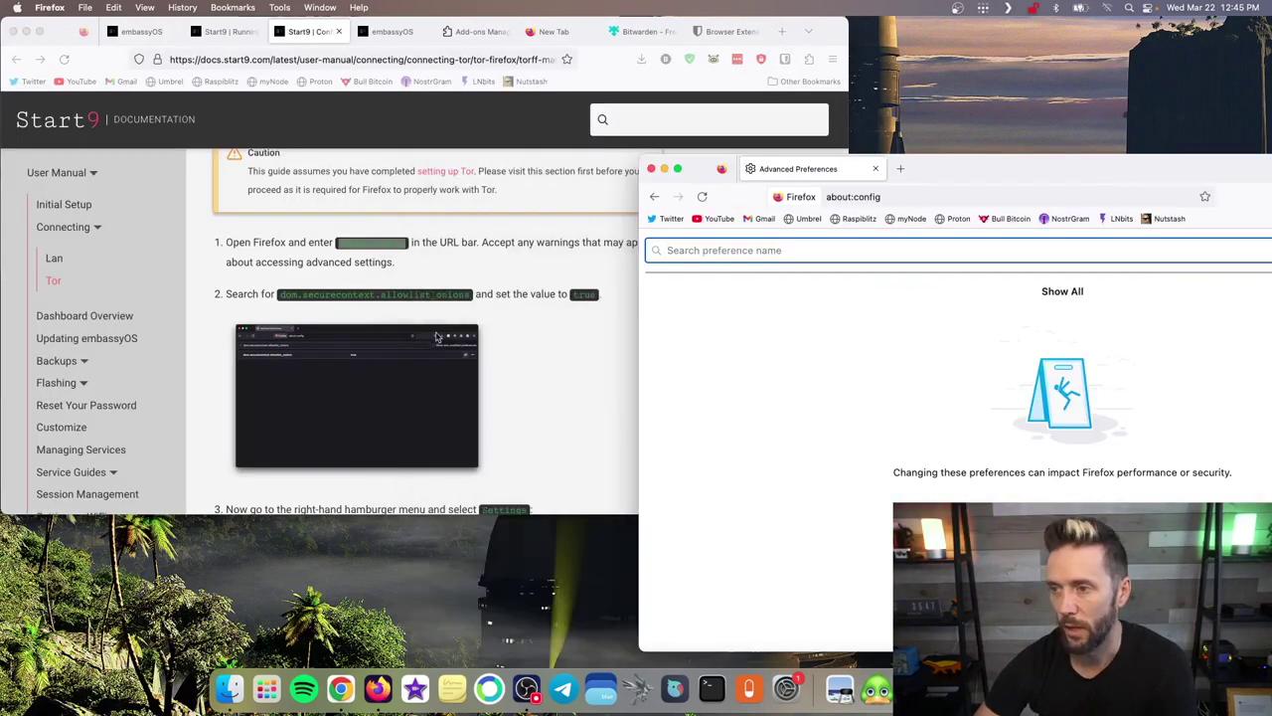
# - Copy dom.securecontext.allowlist_onions from the guide, search for it in the advanced preferences and bring the preference's whole row into view
pyautogui.click(298, 295)
pyautogui.tripleClick(299, 295)
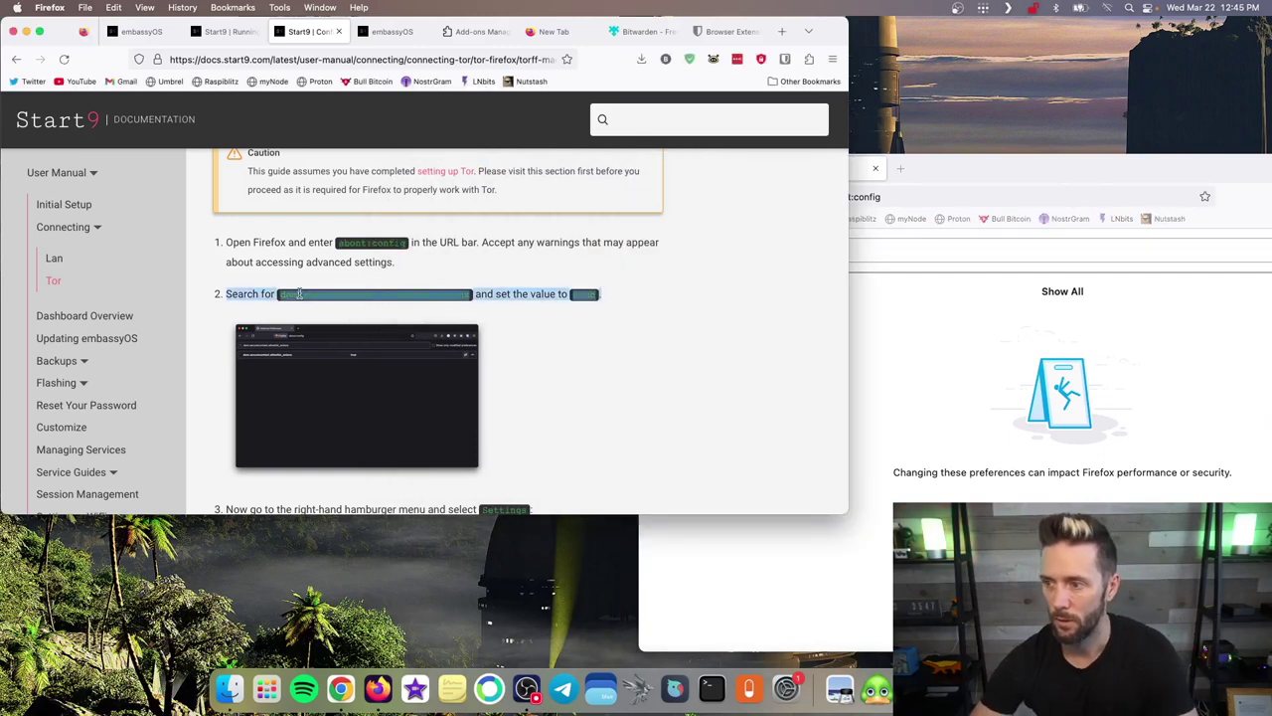
pyautogui.click(297, 294)
pyautogui.moveTo(280, 294); pyautogui.dragTo(465, 296)
pyautogui.press('super+c')
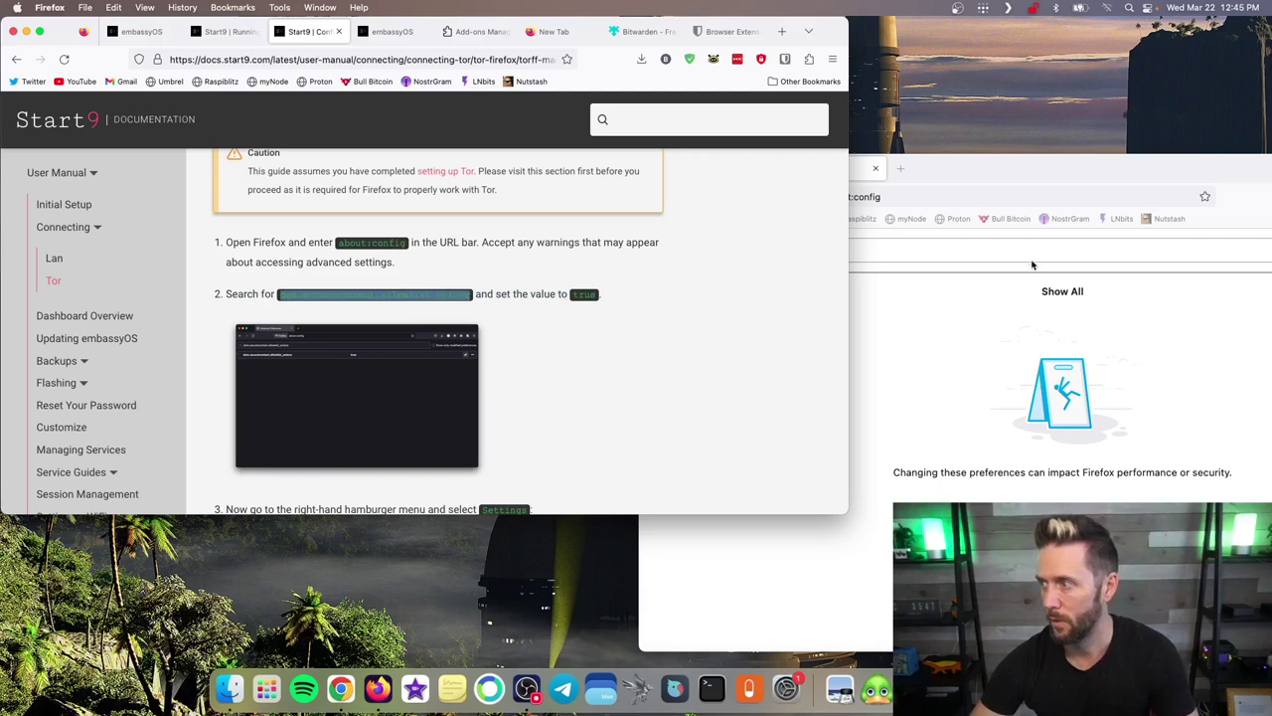
pyautogui.click(953, 255)
pyautogui.press('super+v')
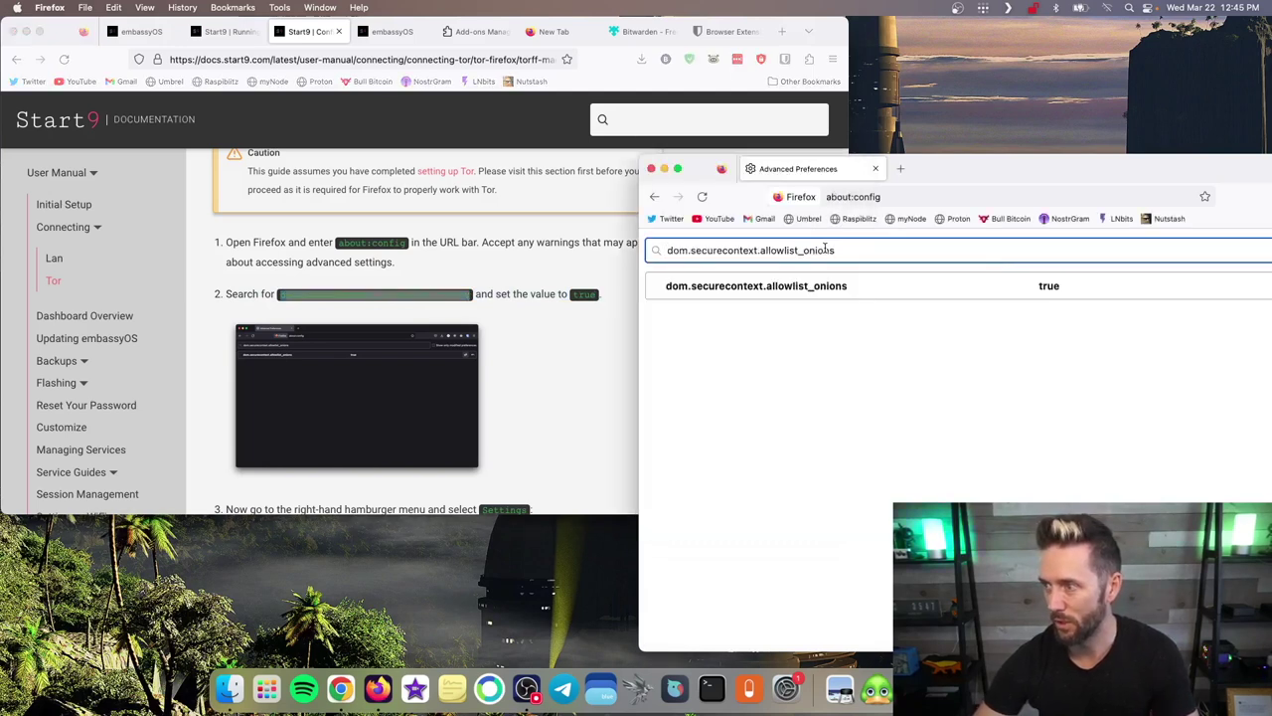
pyautogui.moveTo(958, 174); pyautogui.dragTo(690, 156)
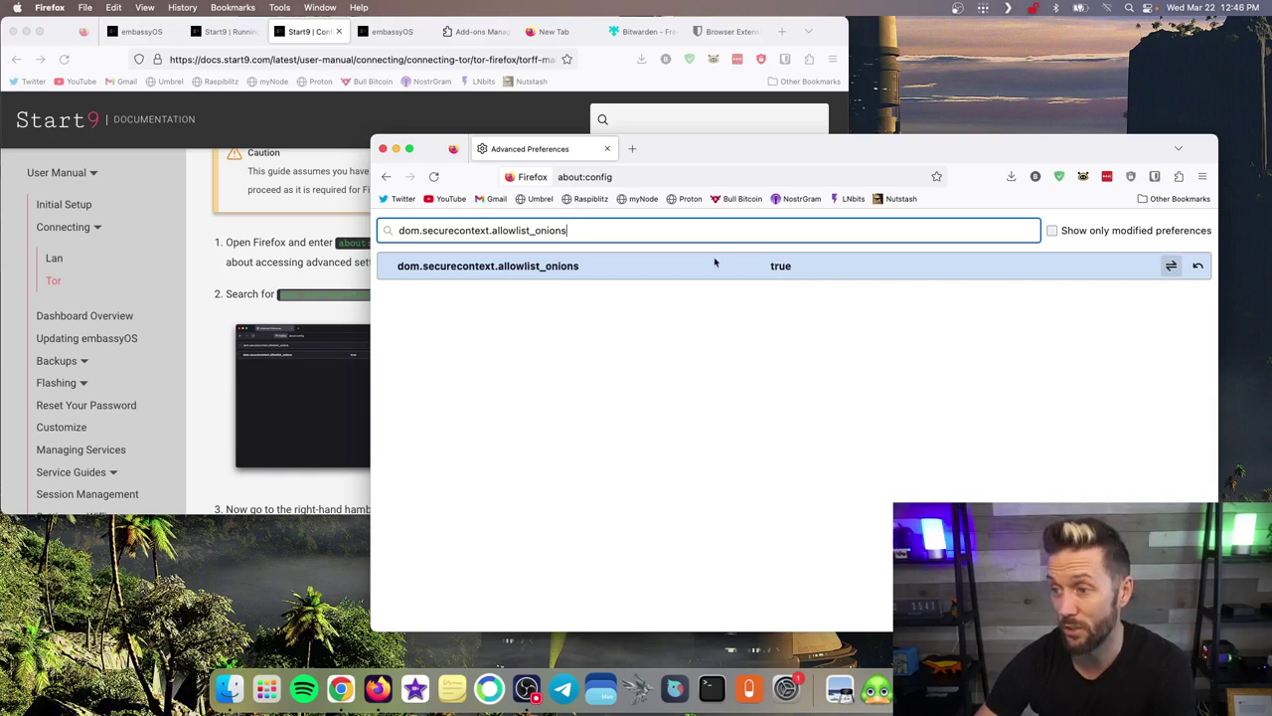
# - Read guide step 3, move the advanced preferences window higher on the desktop and open Firefox's Settings
pyautogui.click(247, 292)
pyautogui.scroll(-3, 351, 391)
pyautogui.scroll(-3, 350, 390)
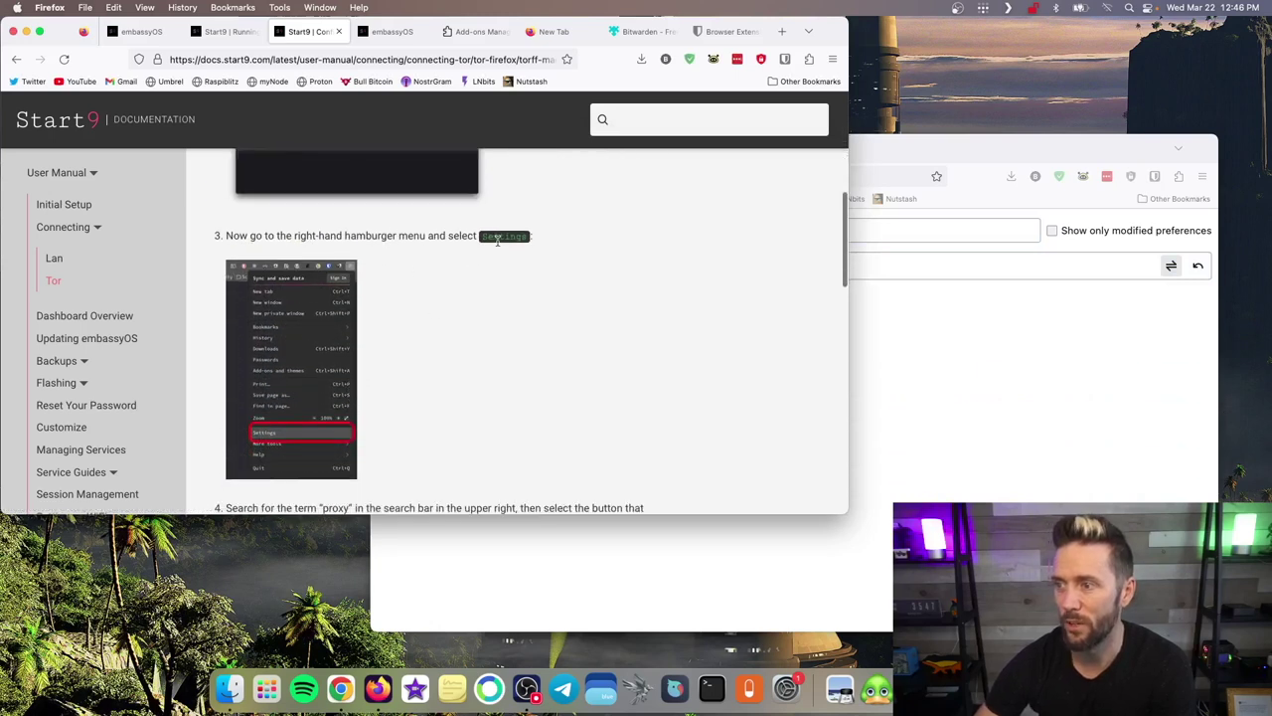
pyautogui.click(1059, 154)
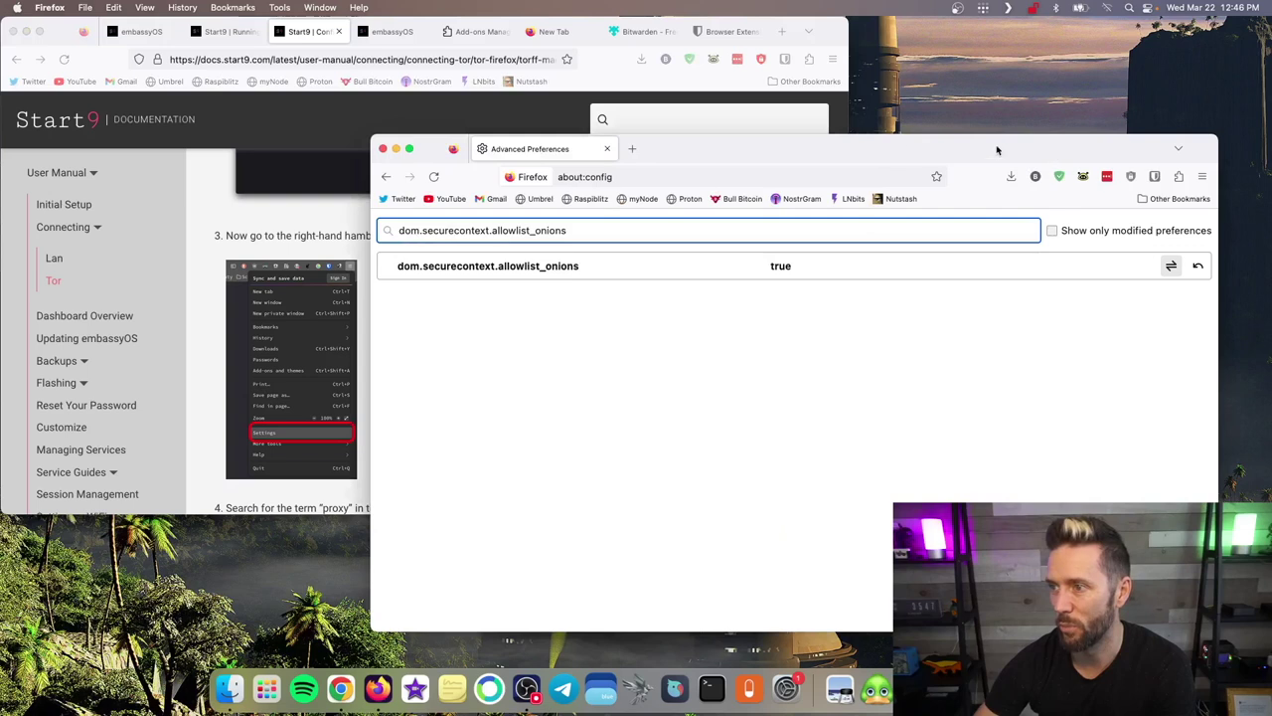
pyautogui.click(1200, 177)
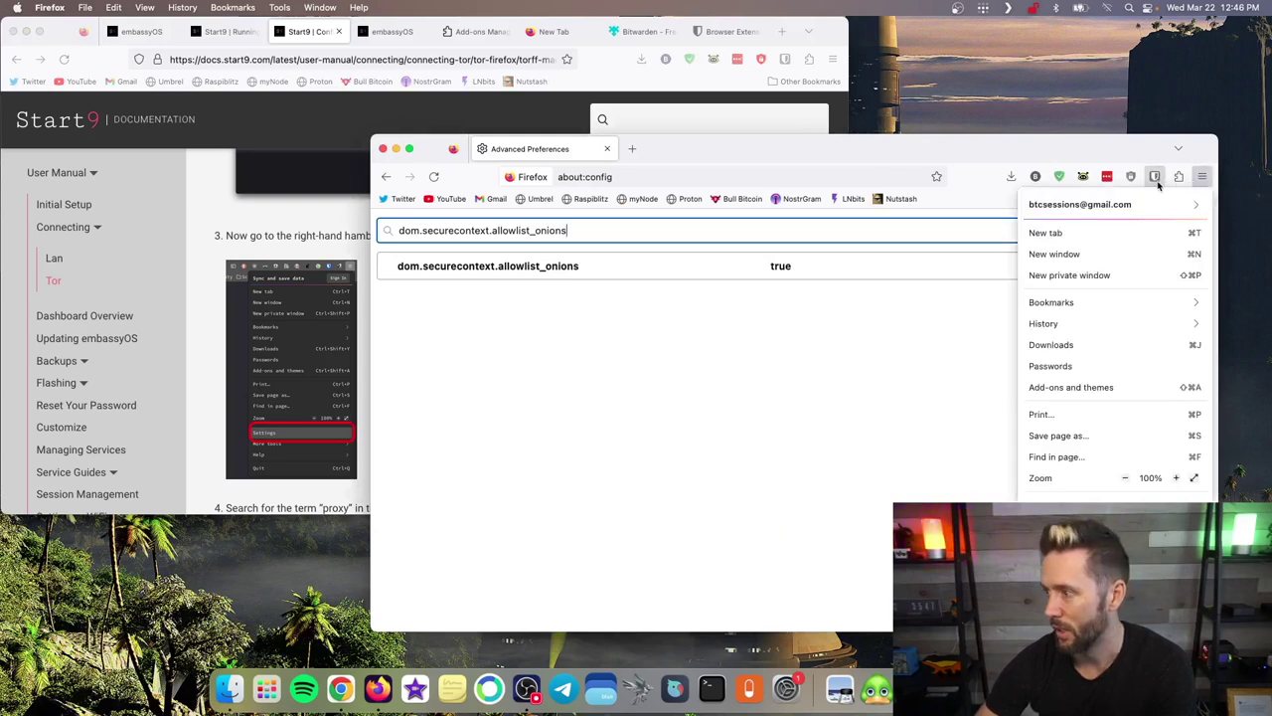
pyautogui.moveTo(923, 144); pyautogui.dragTo(904, 57)
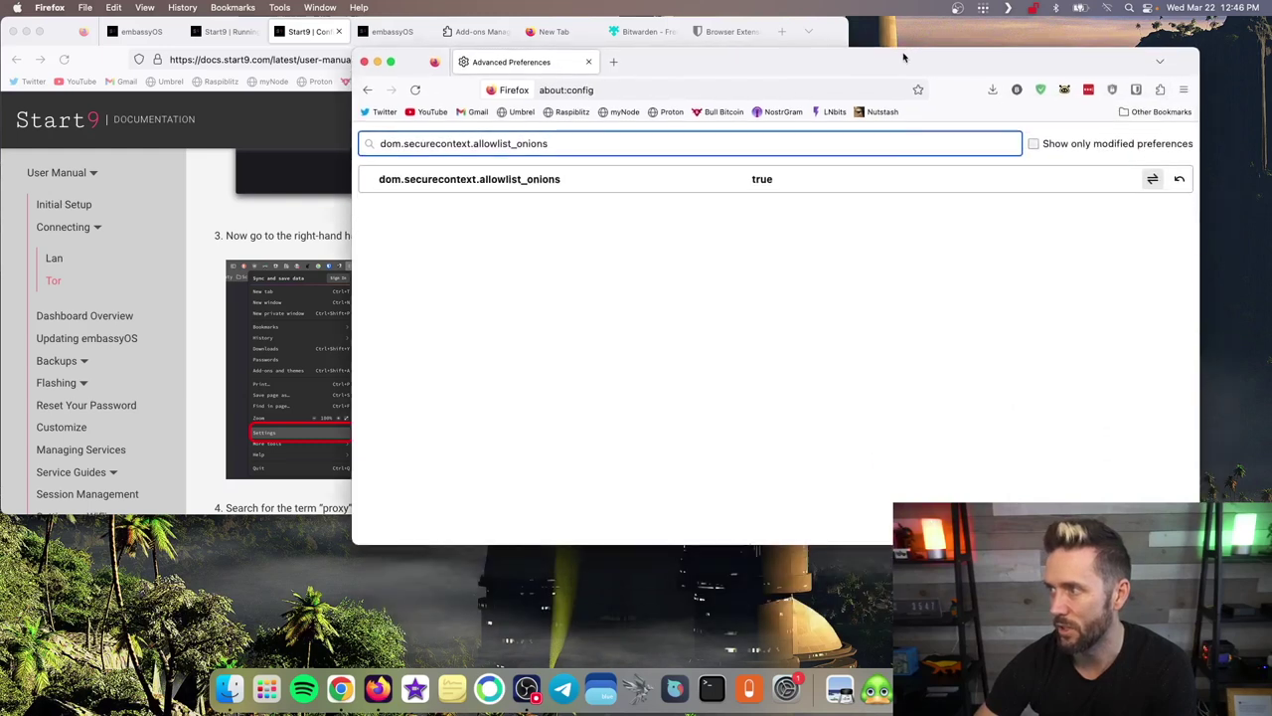
pyautogui.click(1182, 90)
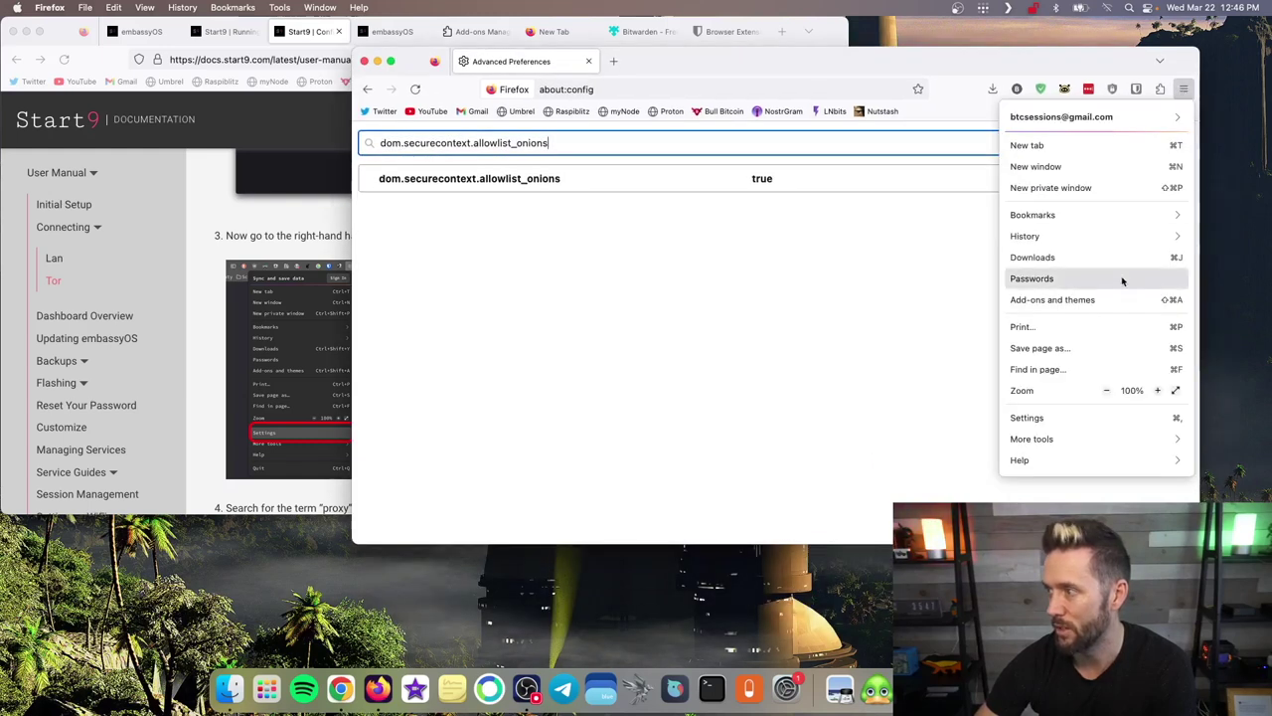
pyautogui.click(1083, 421)
# - Read guide step 4, search Firefox's Settings for "proxy" and open the connection settings
pyautogui.click(200, 303)
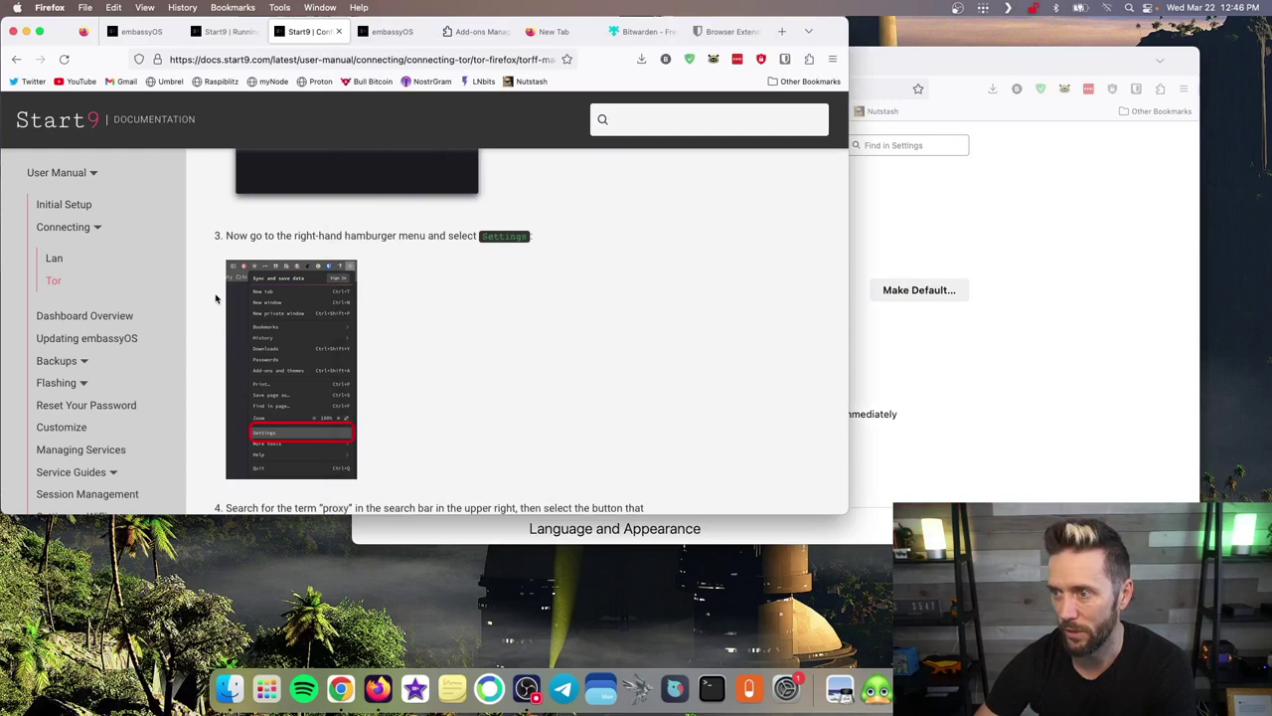
pyautogui.scroll(-5, 474, 349)
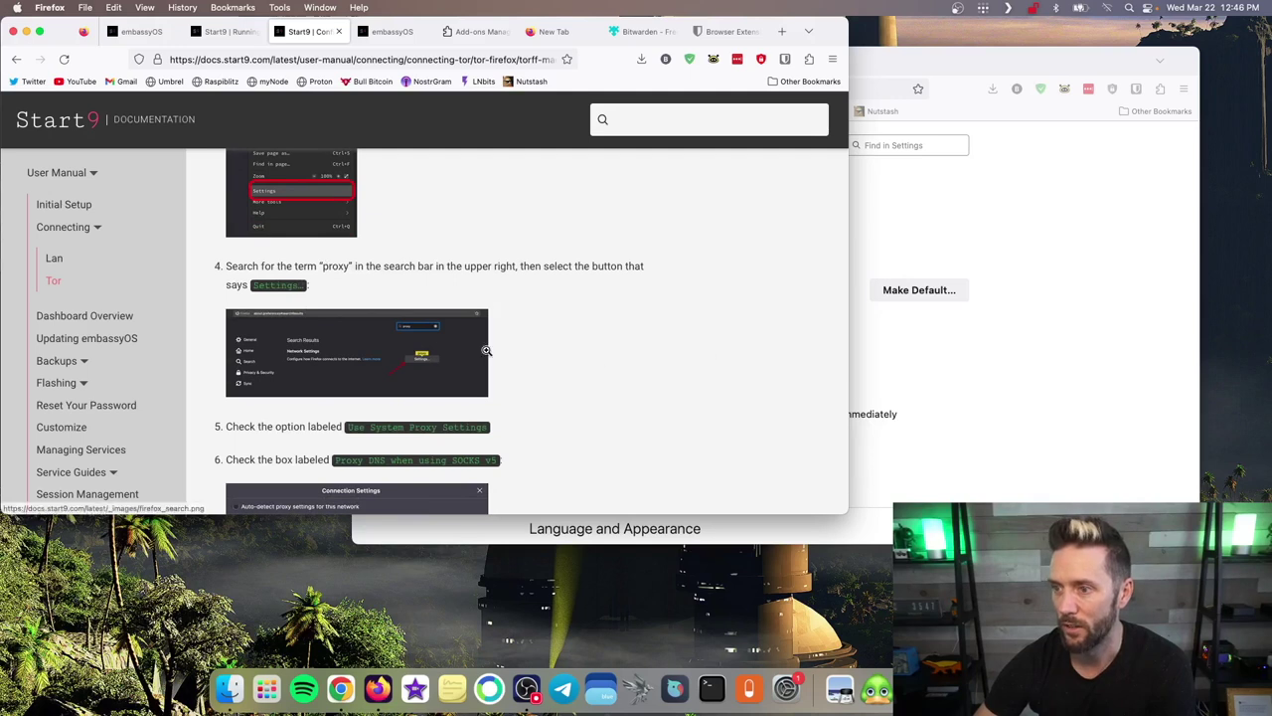
pyautogui.click(1136, 255)
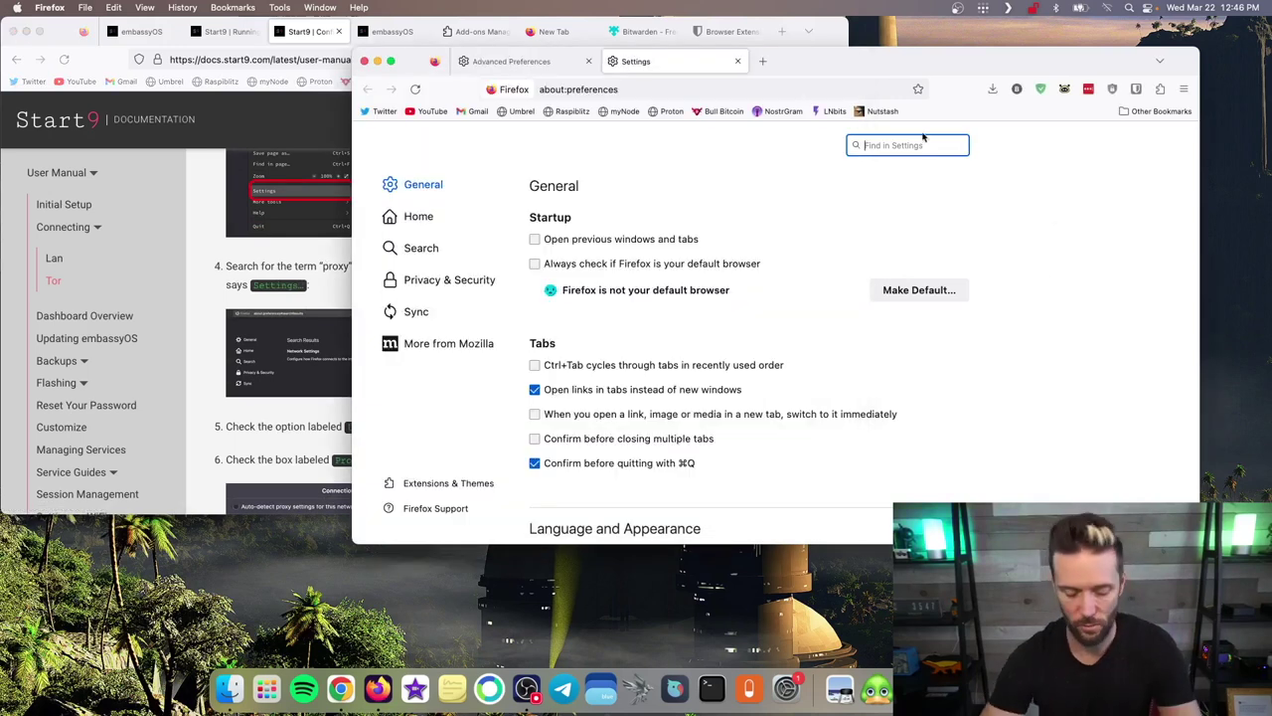
pyautogui.write('proxy')
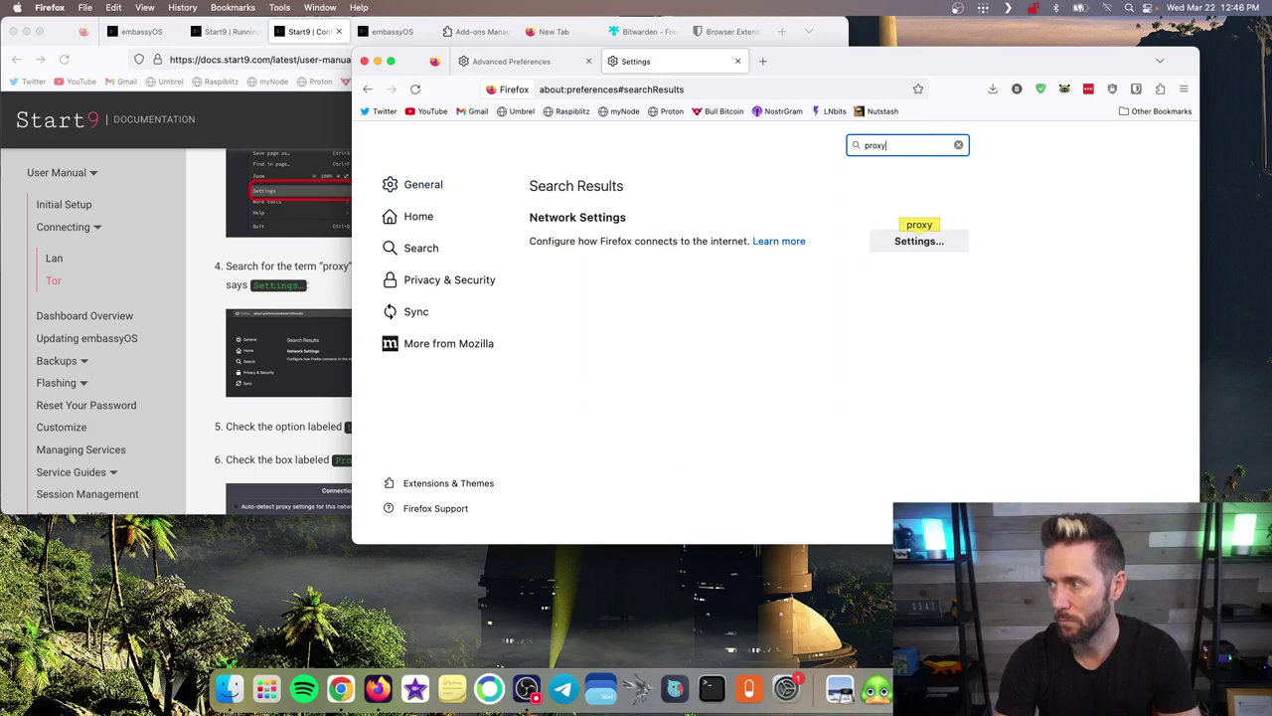
pyautogui.click(918, 240)
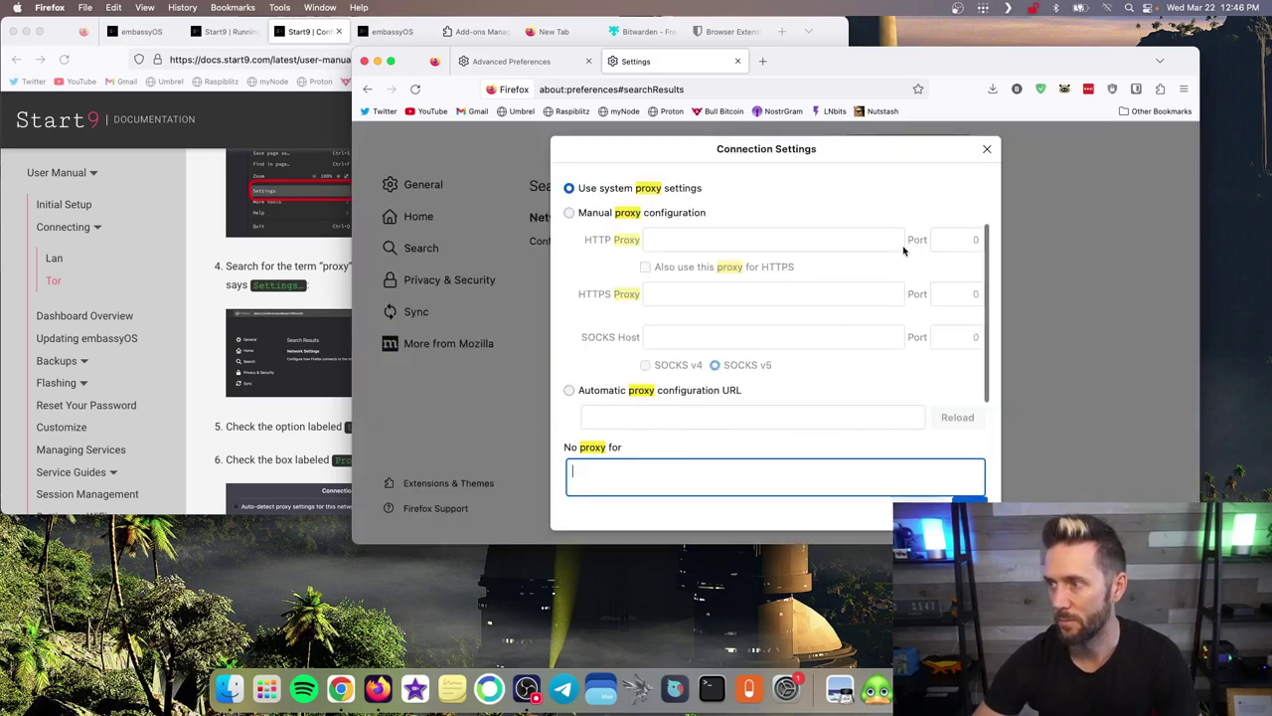
# - Confirm the connection settings with "Use system proxy settings" and "Proxy DNS when using SOCKS v5" per guide steps 5 and 6, and read the remaining steps
pyautogui.click(248, 344)
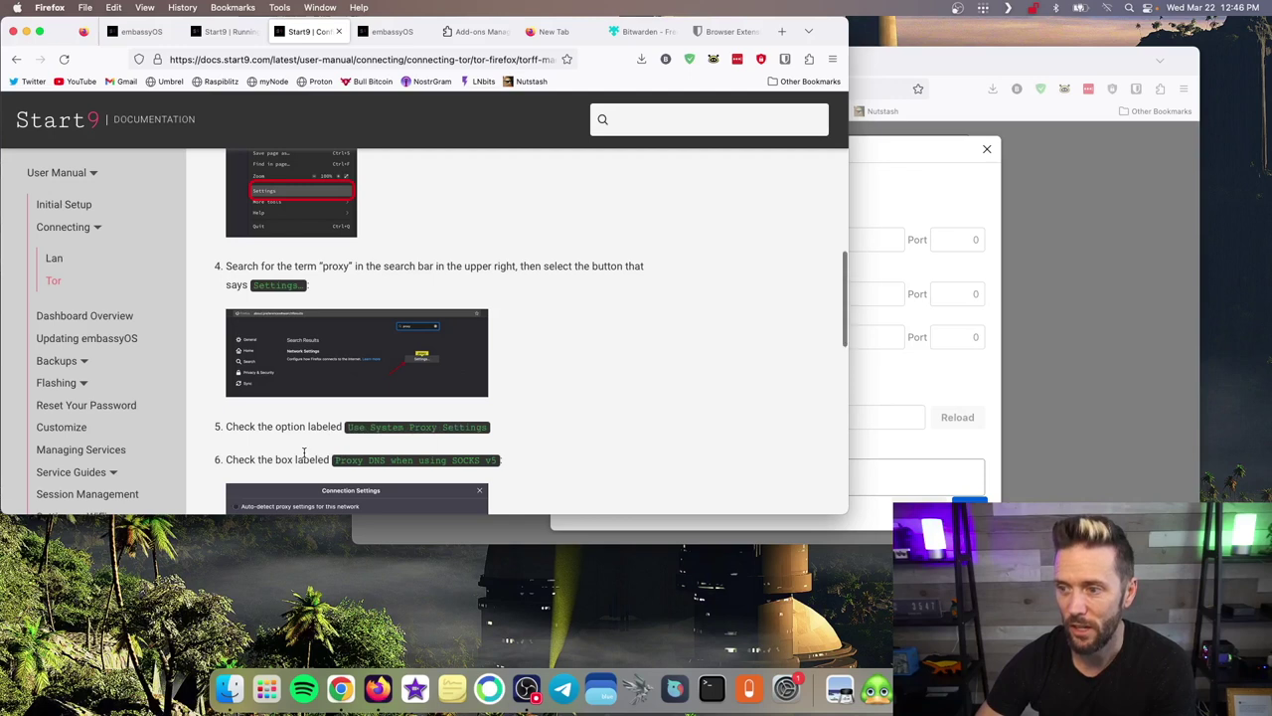
pyautogui.scroll(-5, 304, 453)
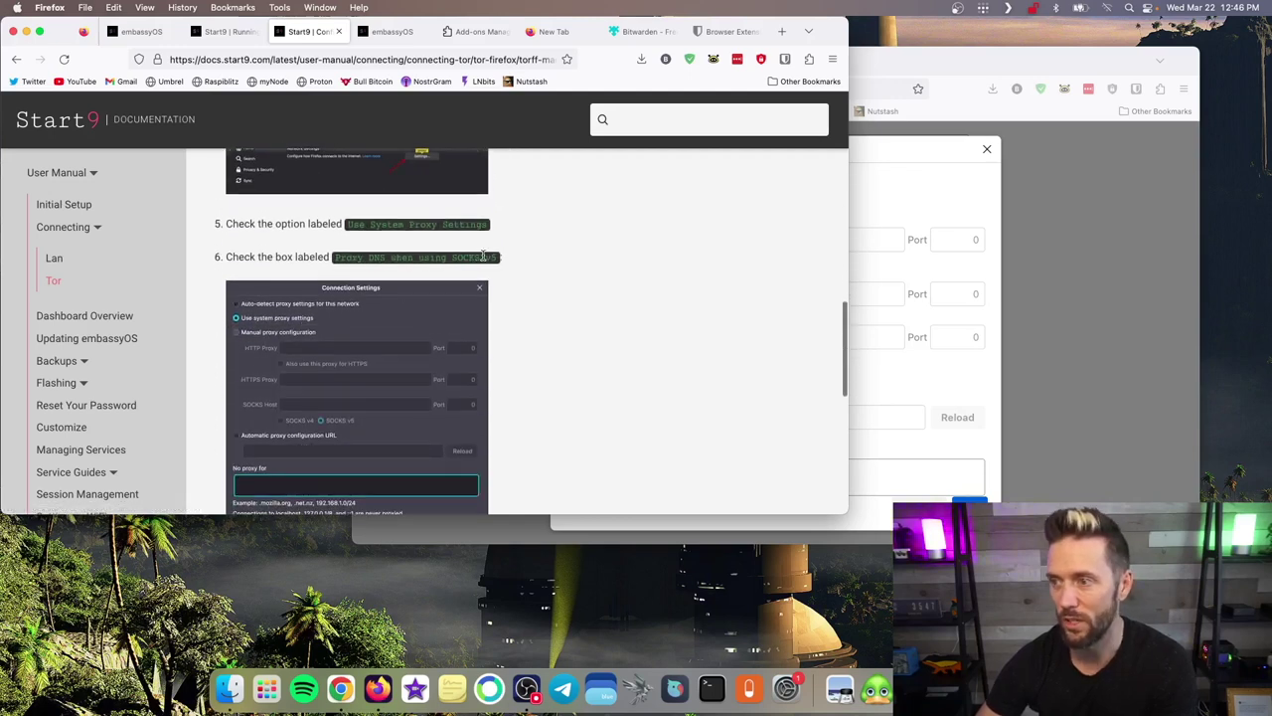
pyautogui.click(945, 194)
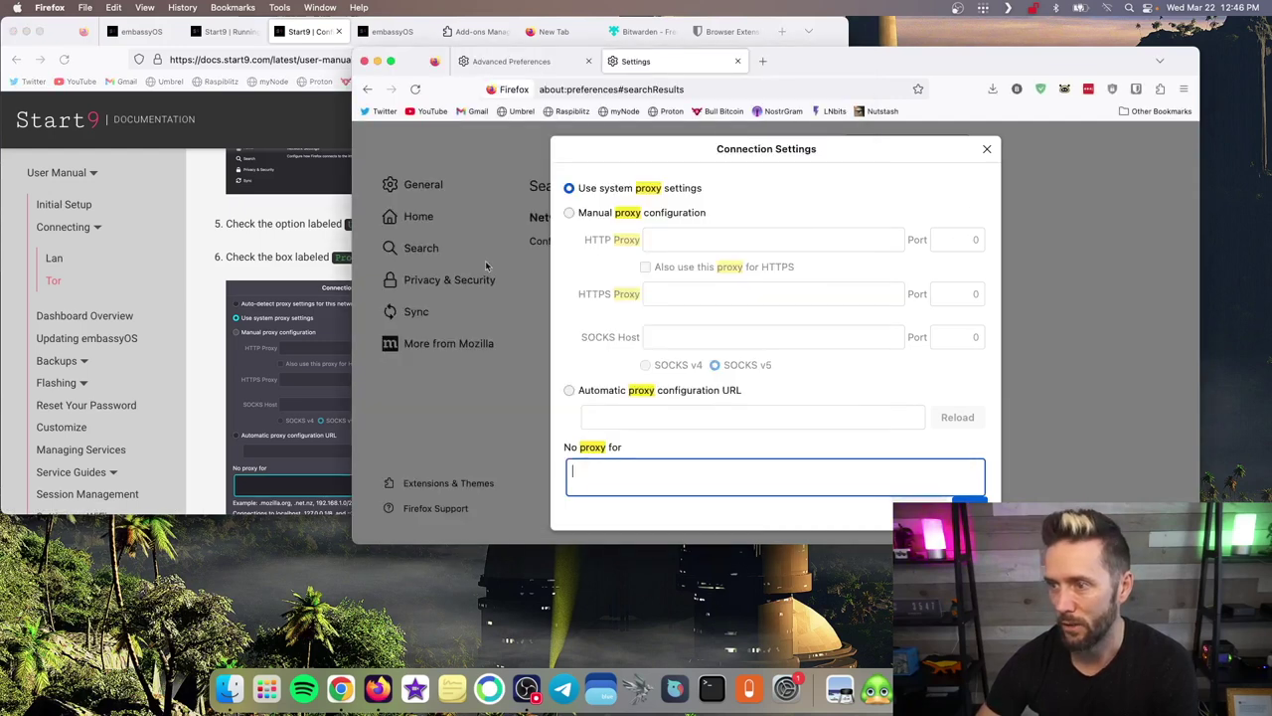
pyautogui.click(271, 284)
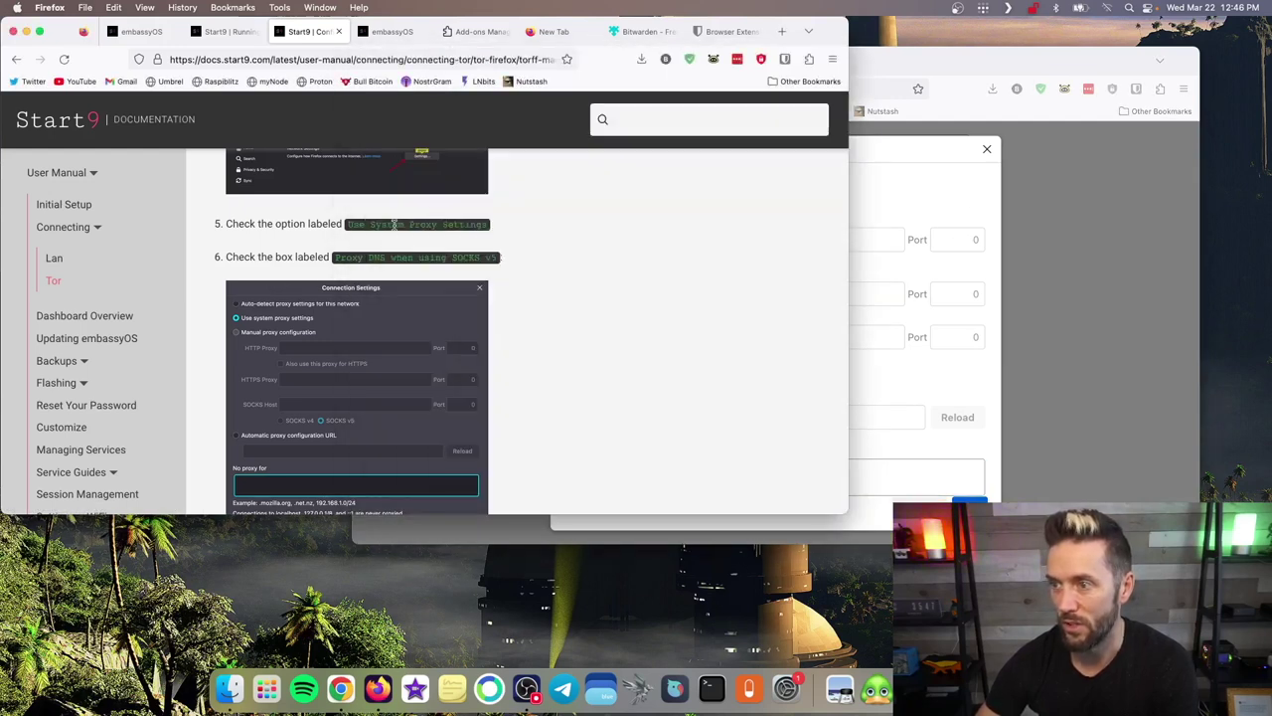
pyautogui.click(972, 196)
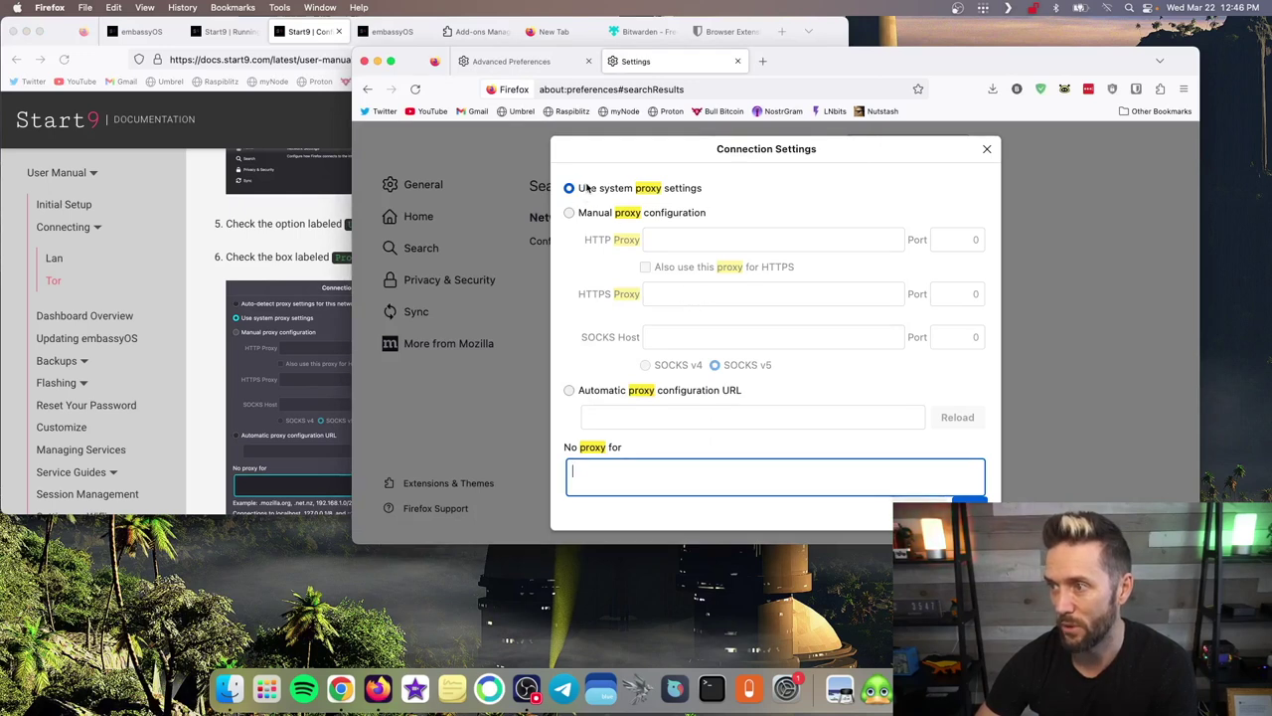
pyautogui.click(279, 229)
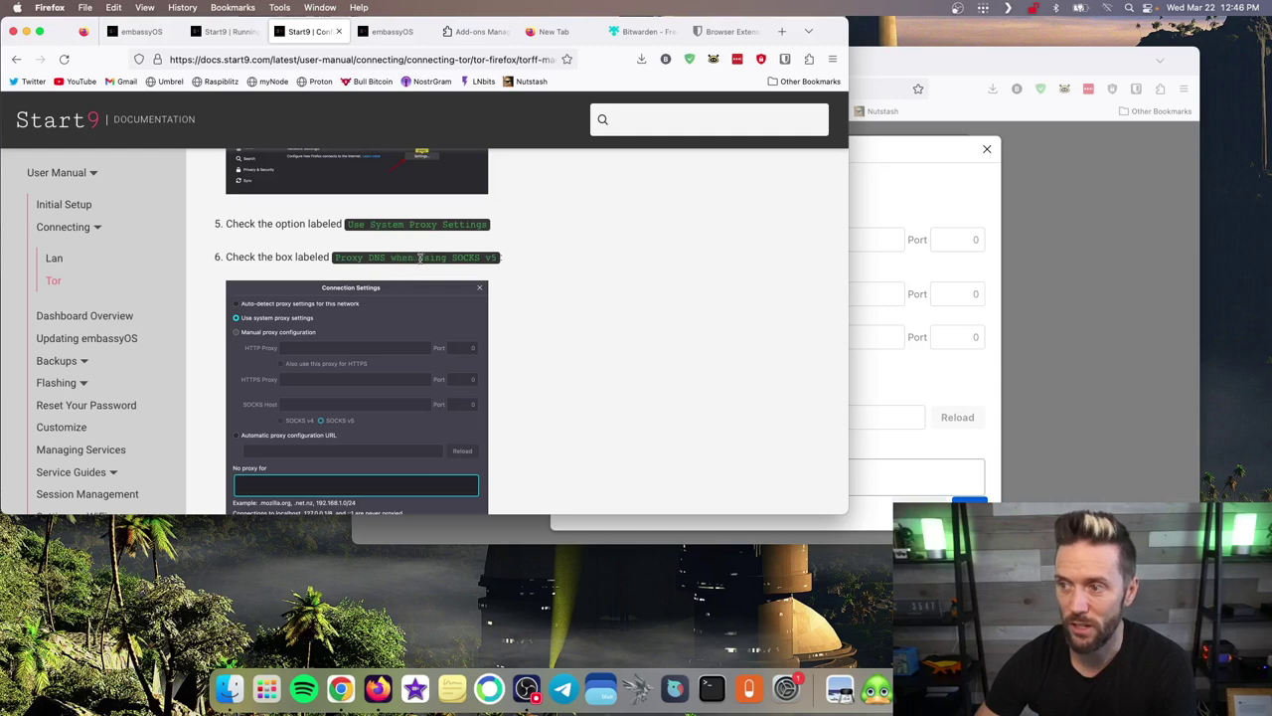
pyautogui.click(930, 193)
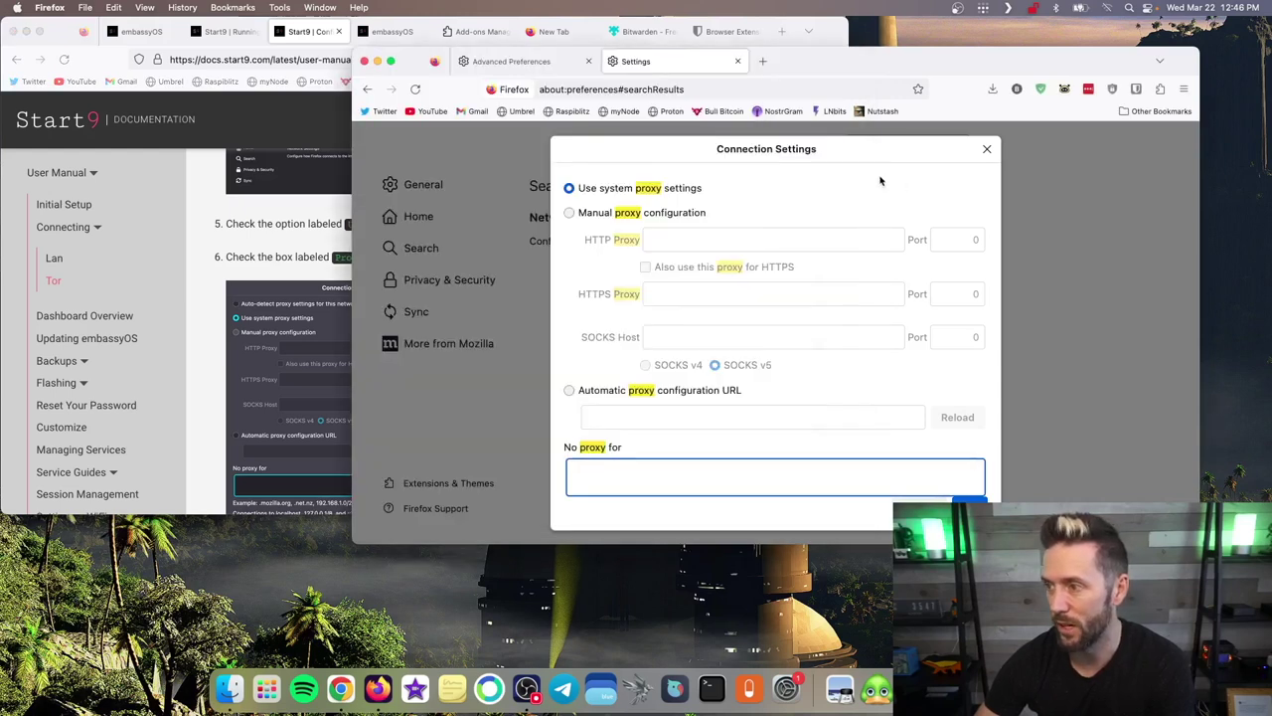
pyautogui.scroll(-5, 696, 298)
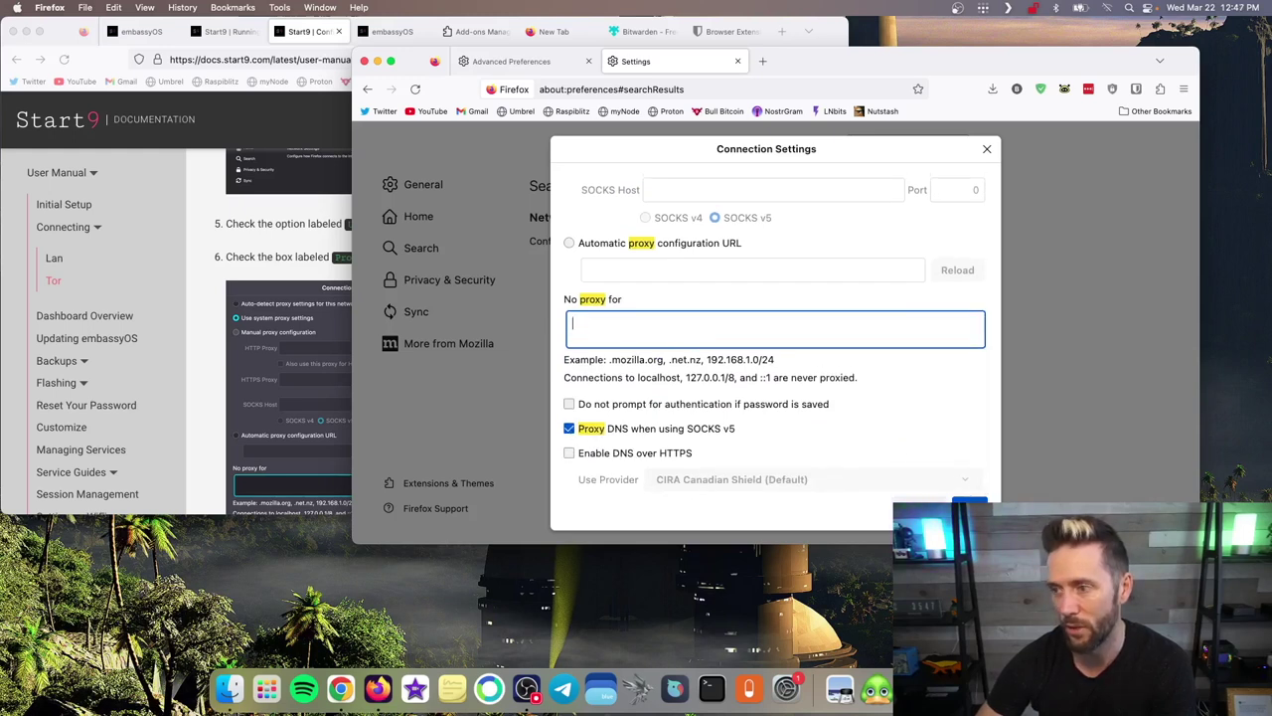
pyautogui.click(969, 505)
pyautogui.click(277, 259)
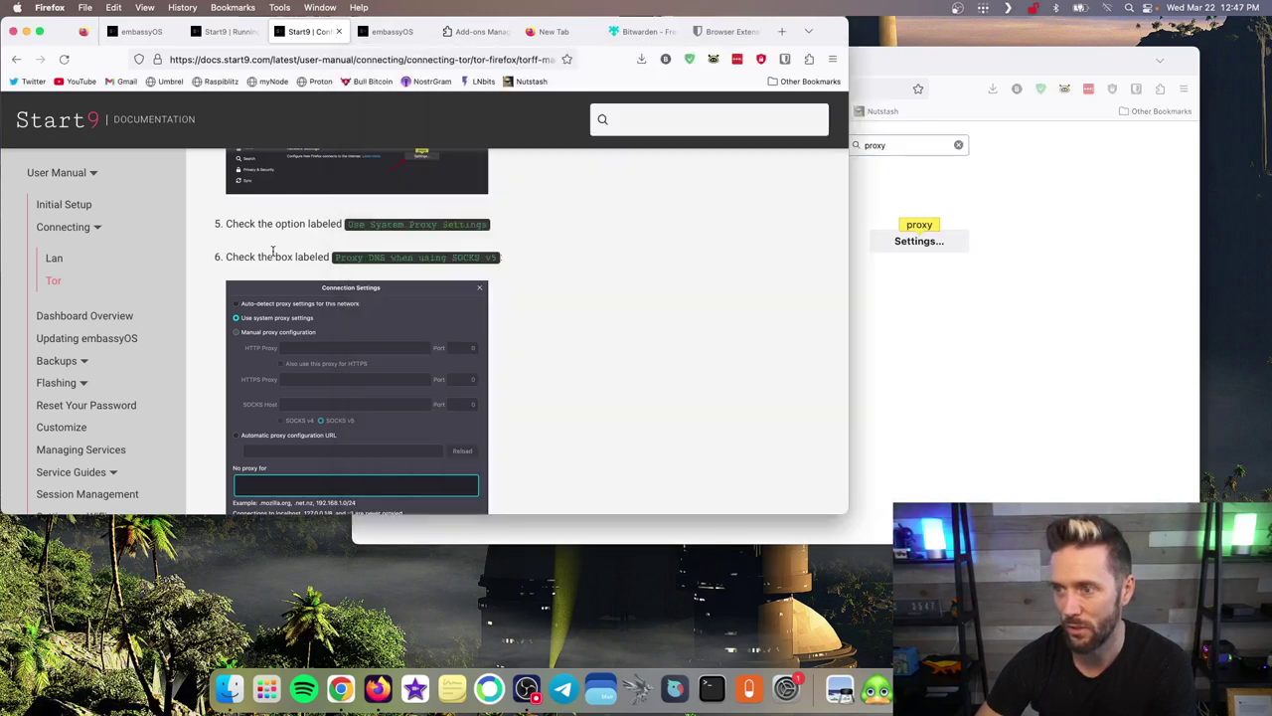
pyautogui.scroll(-8, 274, 255)
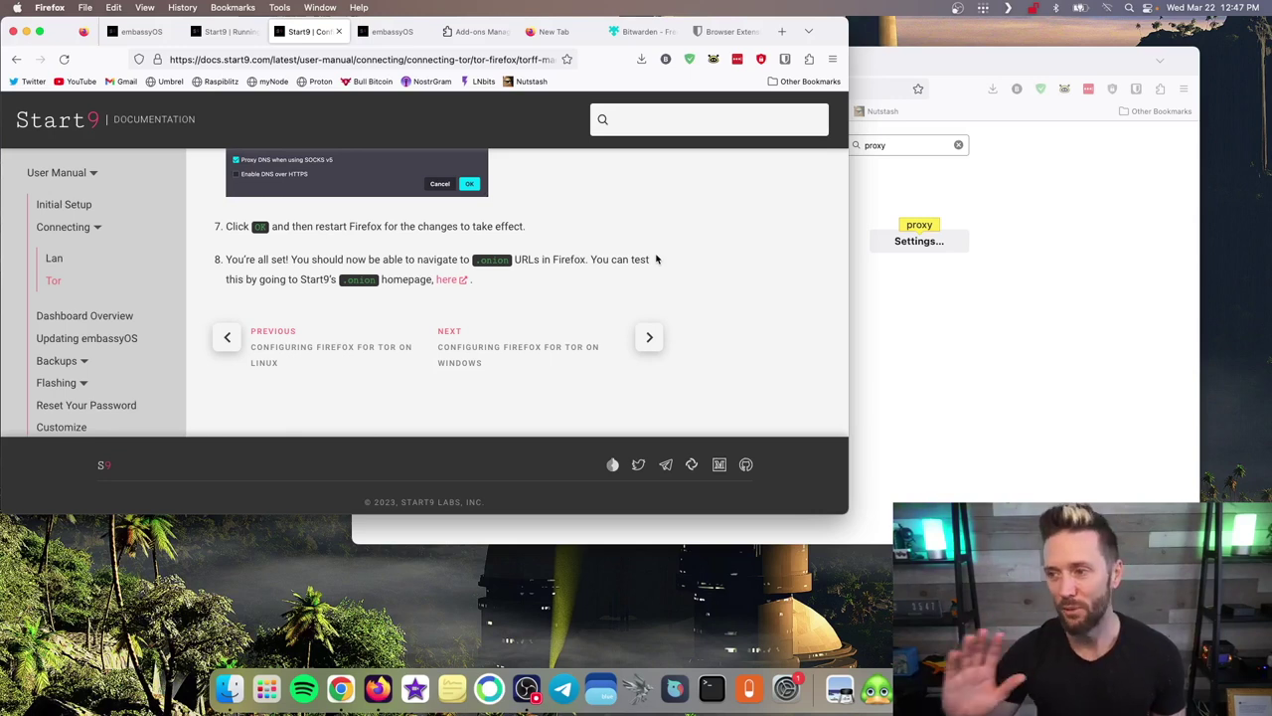
pyautogui.scroll(20, 673, 229)
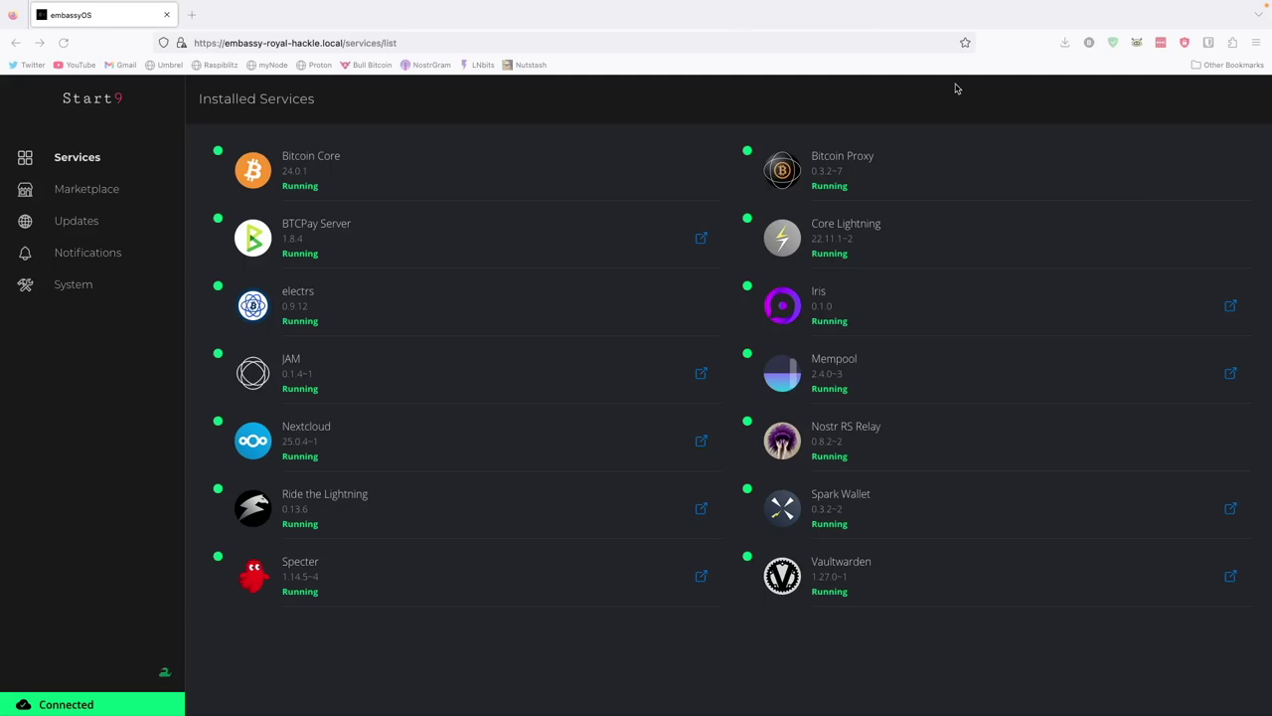
# - Copy the first Web Interface/Bitwarden Protocol address from Vaultwarden's interfaces on embassyOS and return to the Vaultwarden service page
pyautogui.click(923, 573)
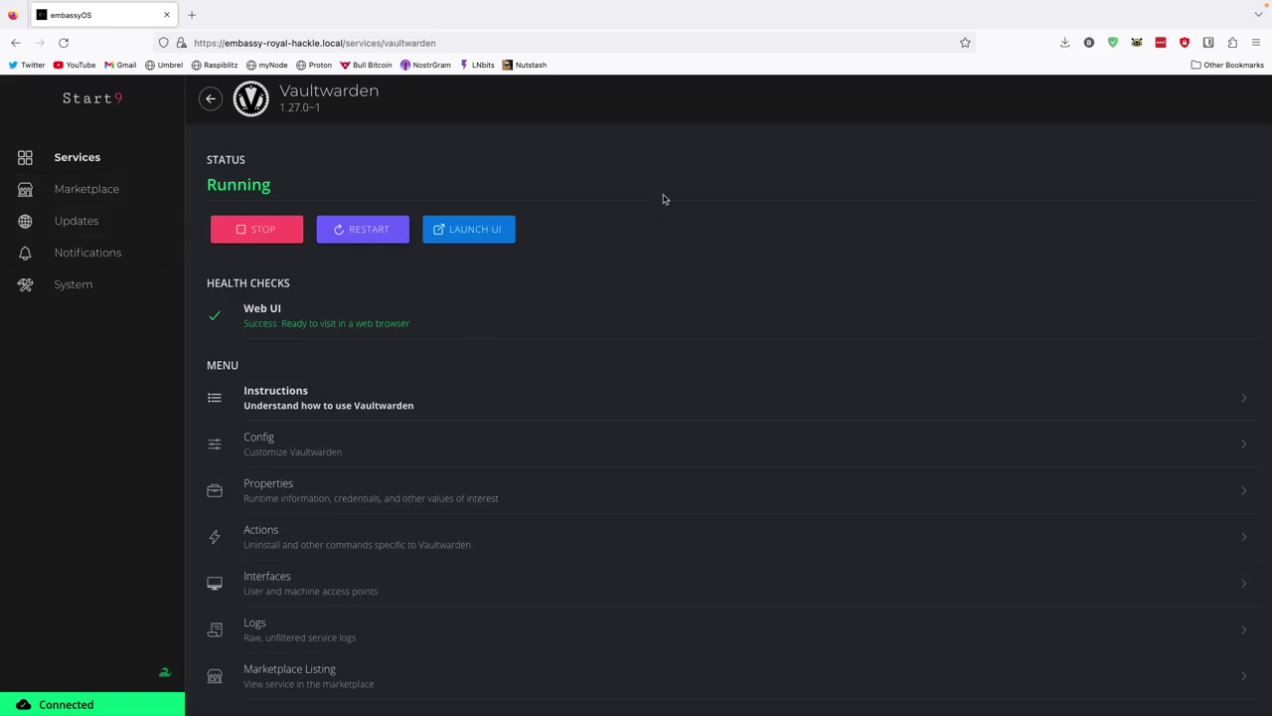
pyautogui.click(299, 588)
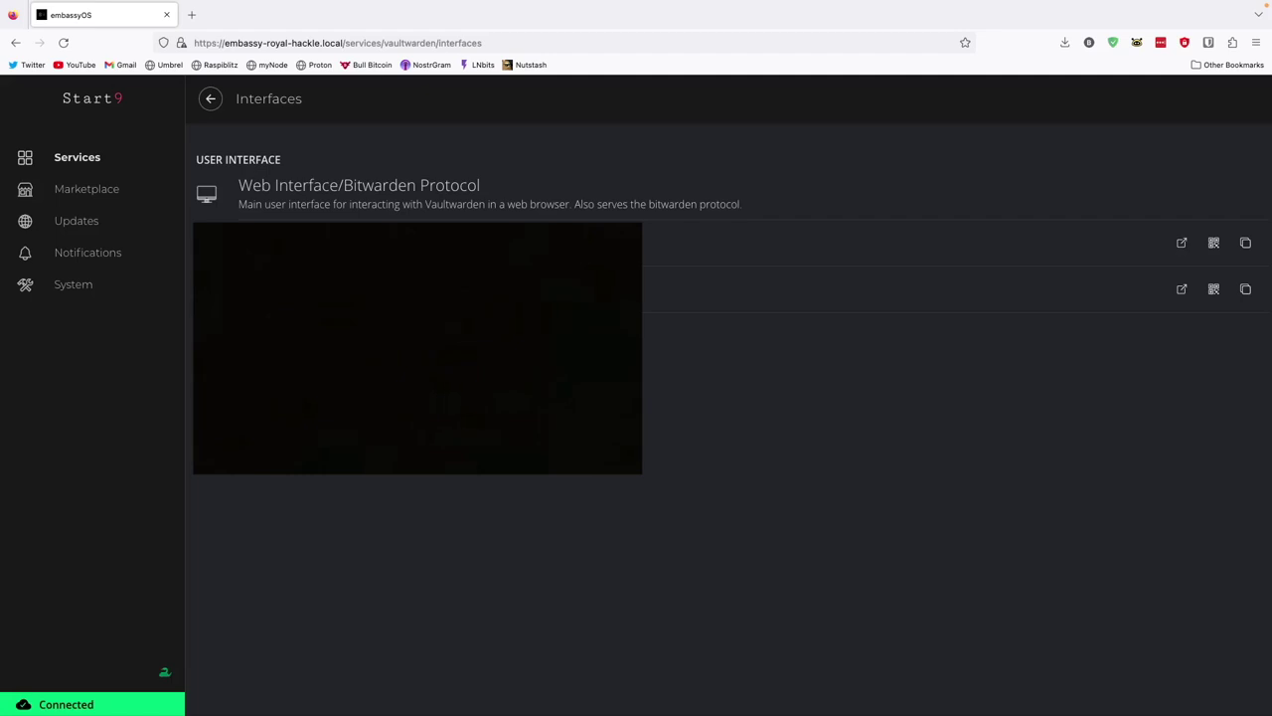
pyautogui.click(1251, 244)
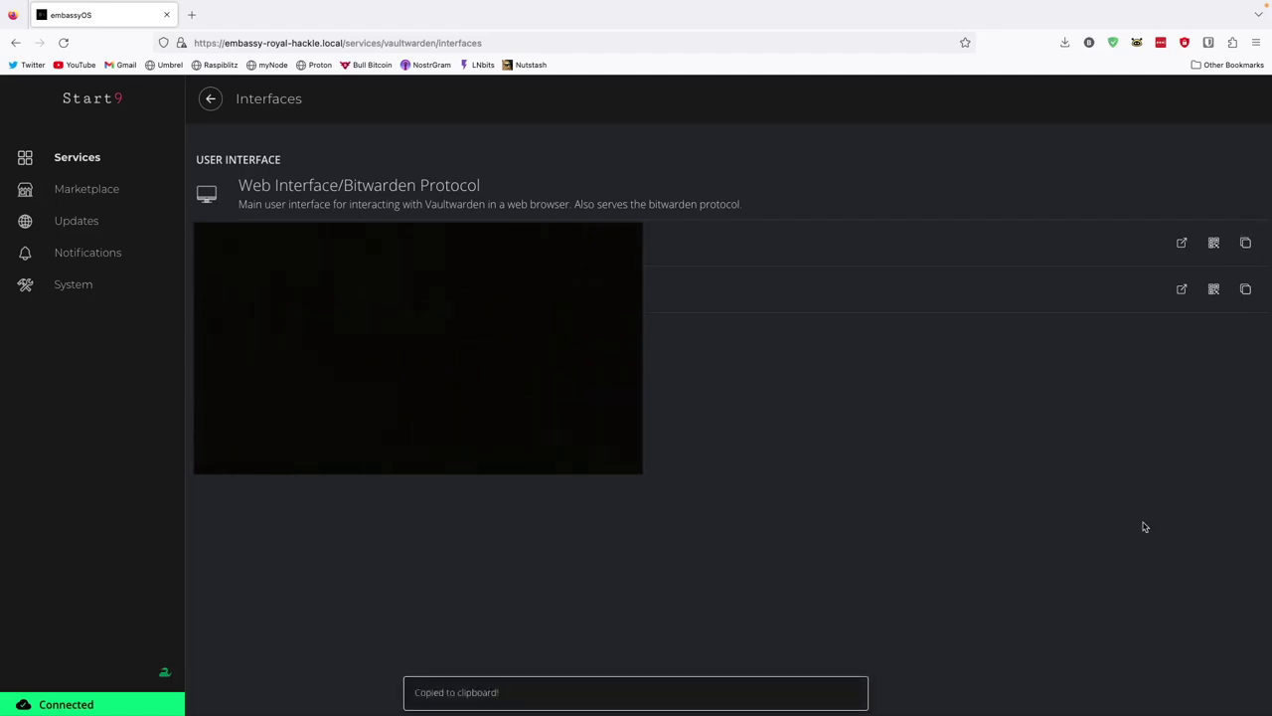
pyautogui.press('super+Left')
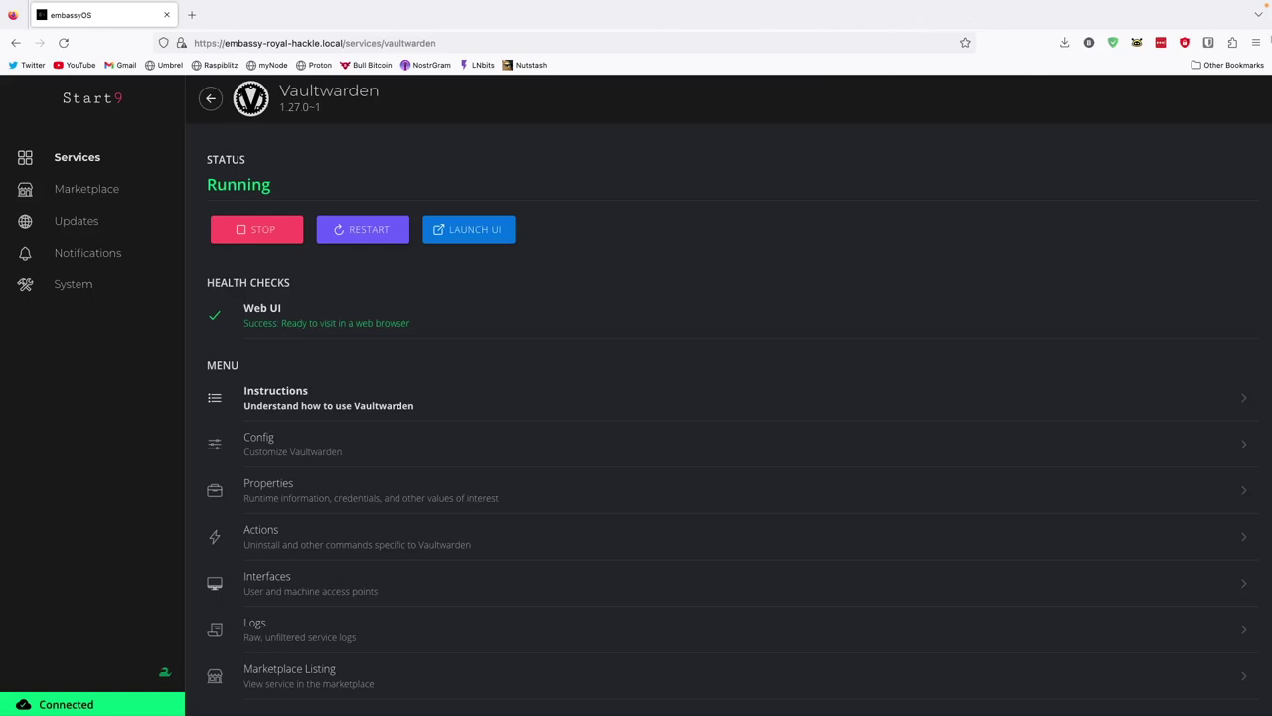
# - Set the copied Vaultwarden address as the self-hosted Server URL in the Bitwarden extension's settings and save it
pyautogui.click(1209, 42)
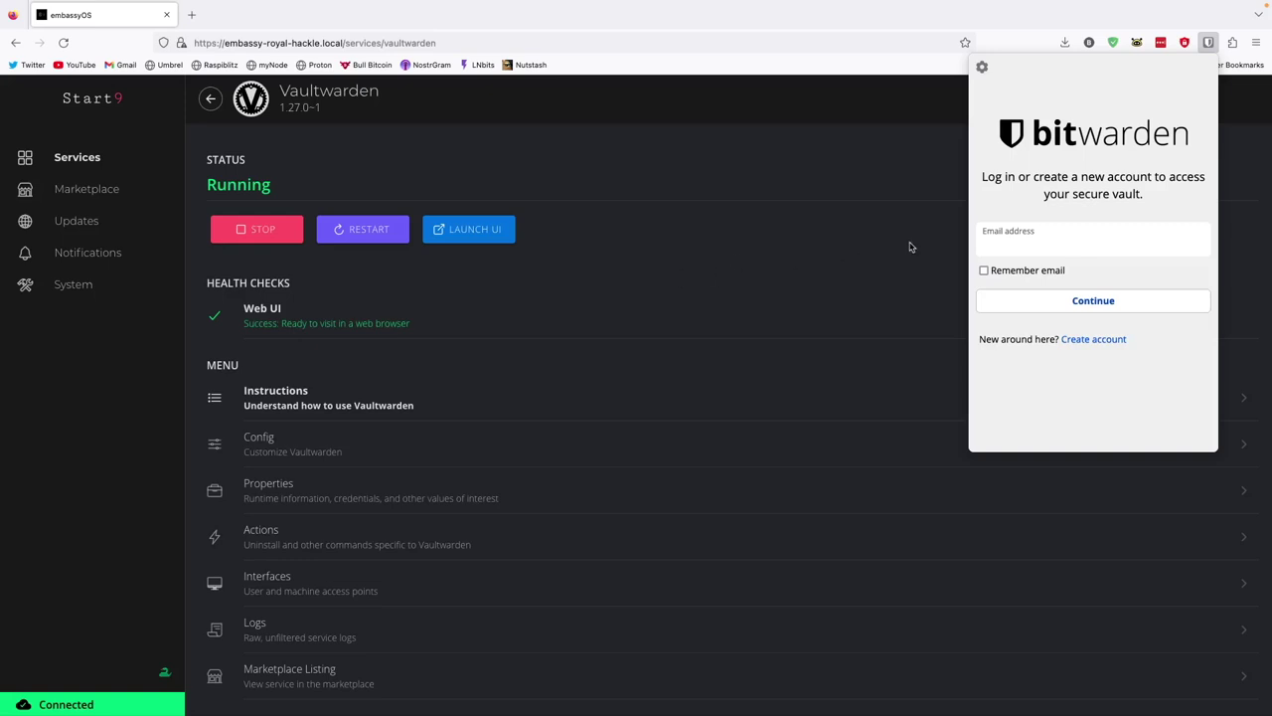
pyautogui.click(984, 73)
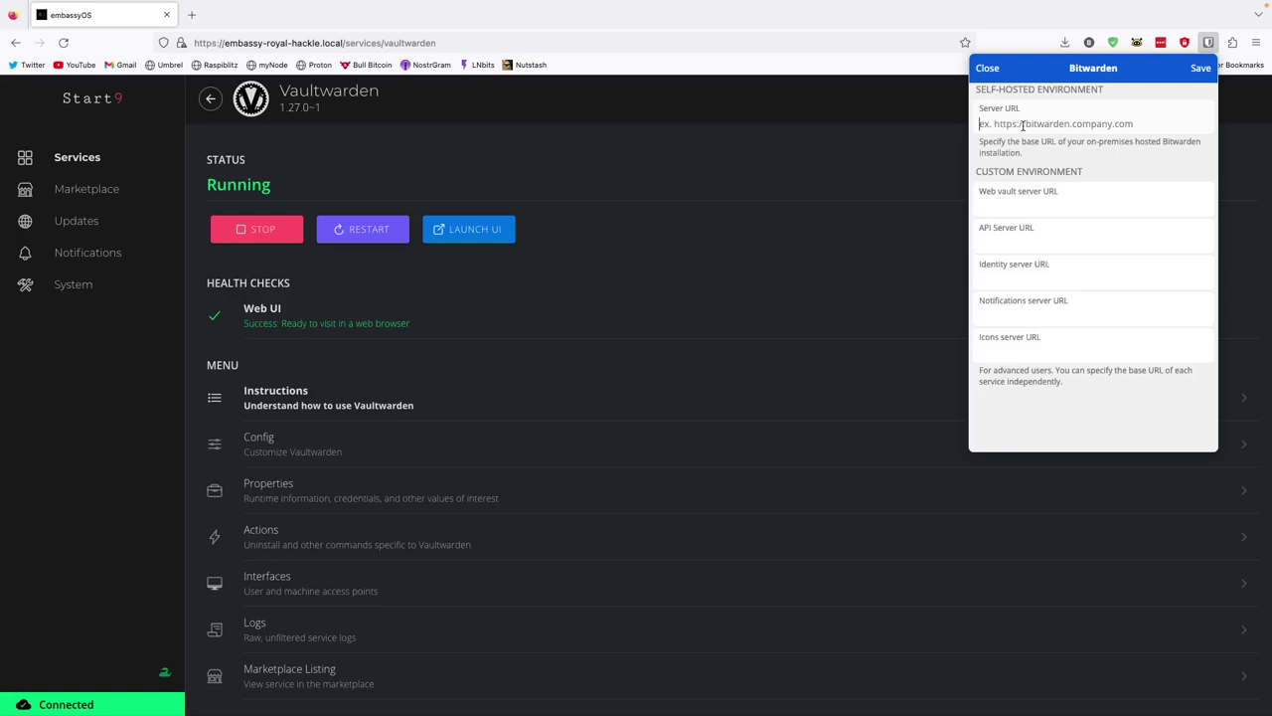
pyautogui.click(1200, 72)
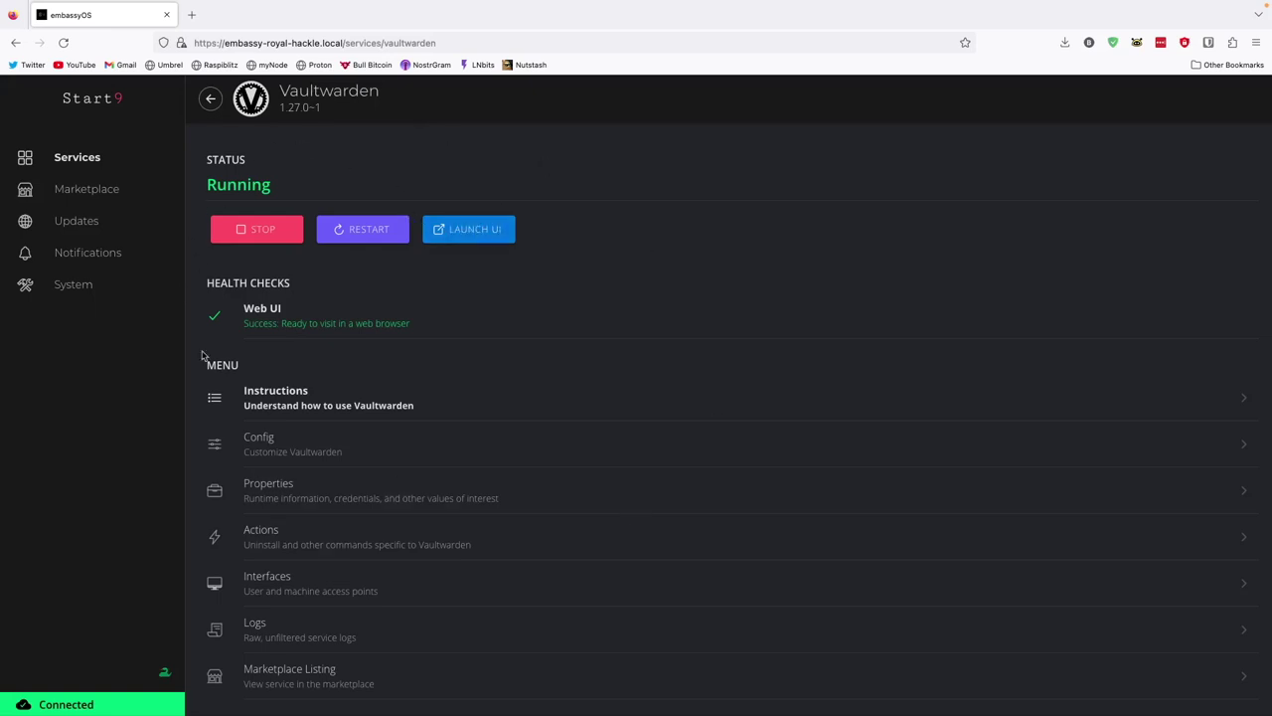
# - Launch Vaultwarden's web interface from the installed services list and accept the certificate risk to reach its login page
pyautogui.click(209, 100)
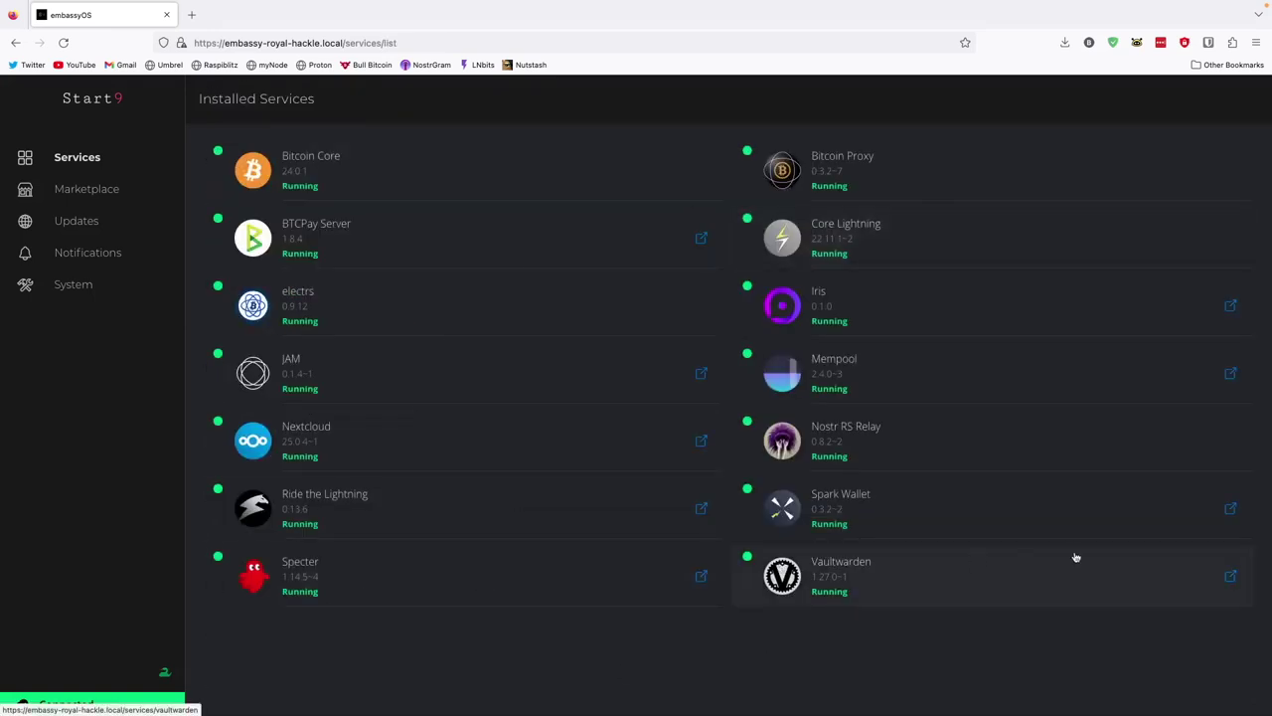
pyautogui.click(1231, 577)
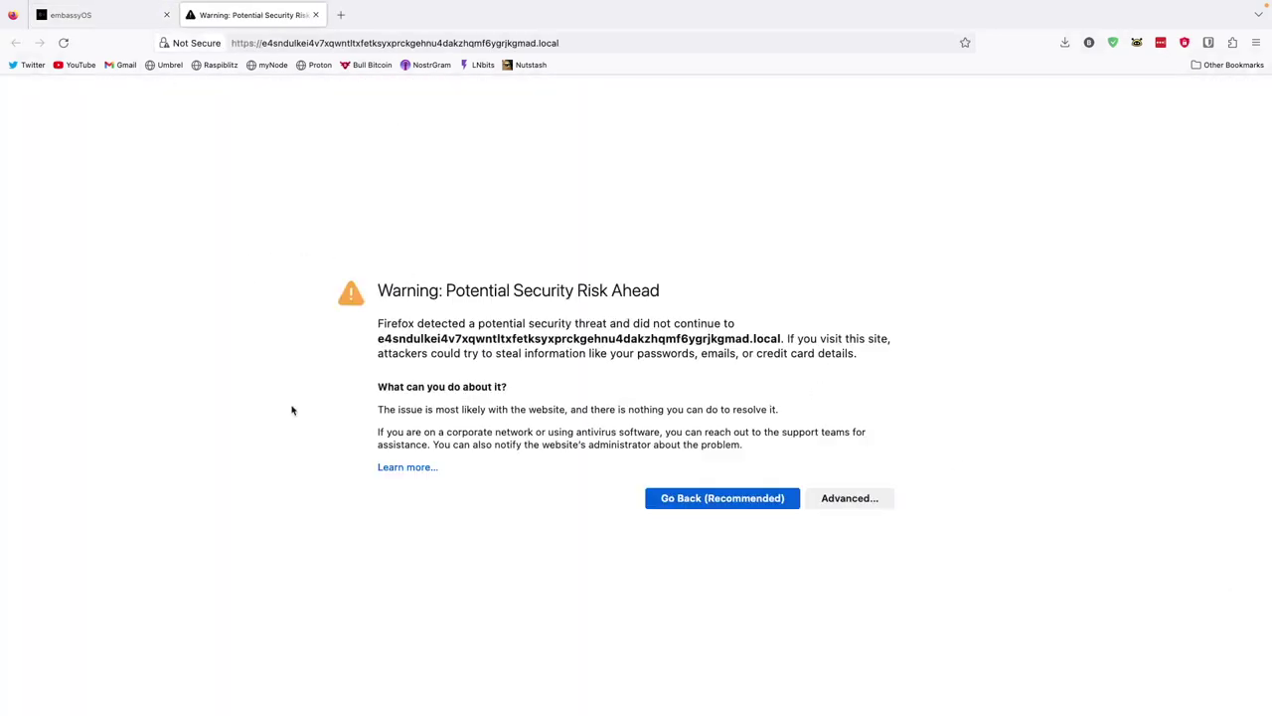
pyautogui.click(837, 500)
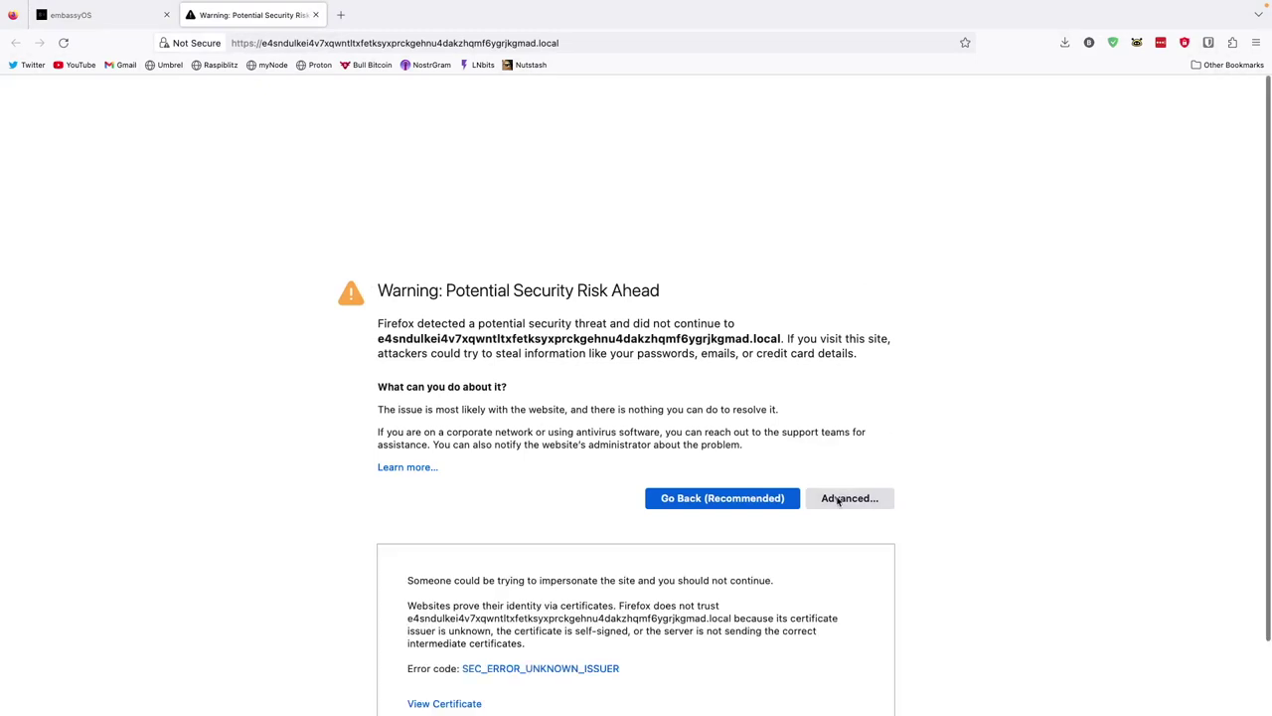
pyautogui.scroll(-2, 604, 540)
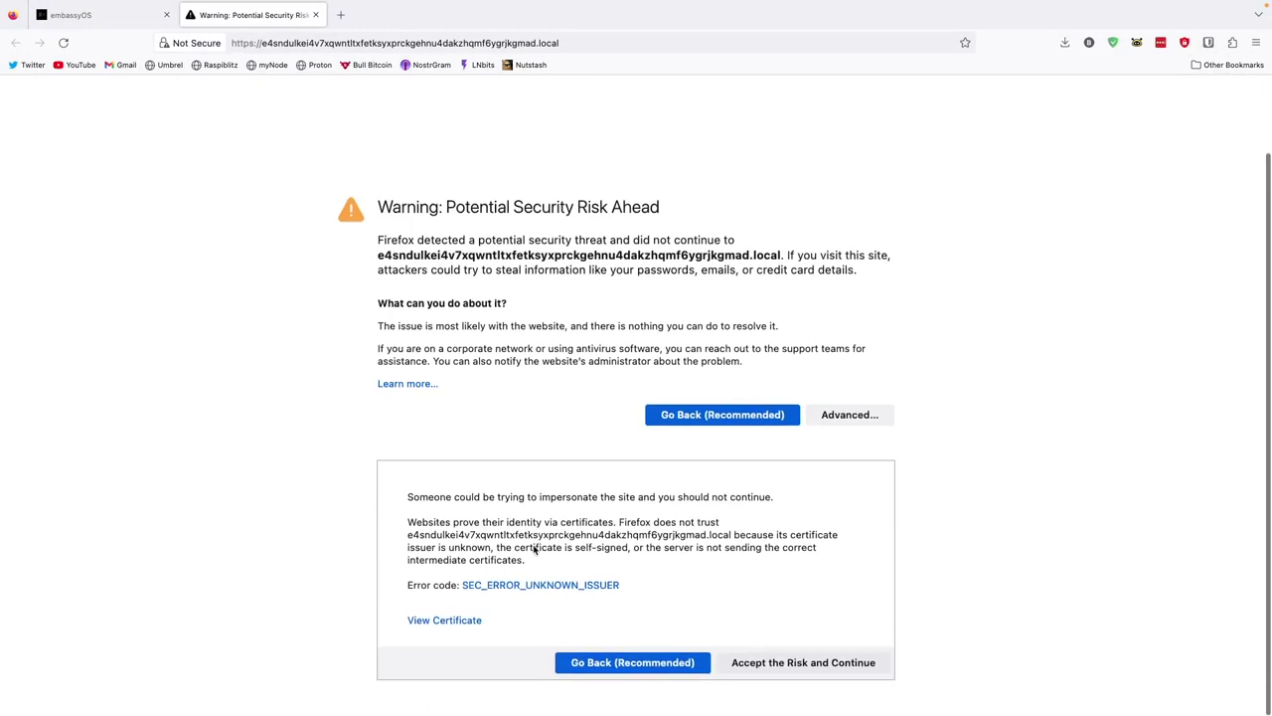
pyautogui.click(749, 666)
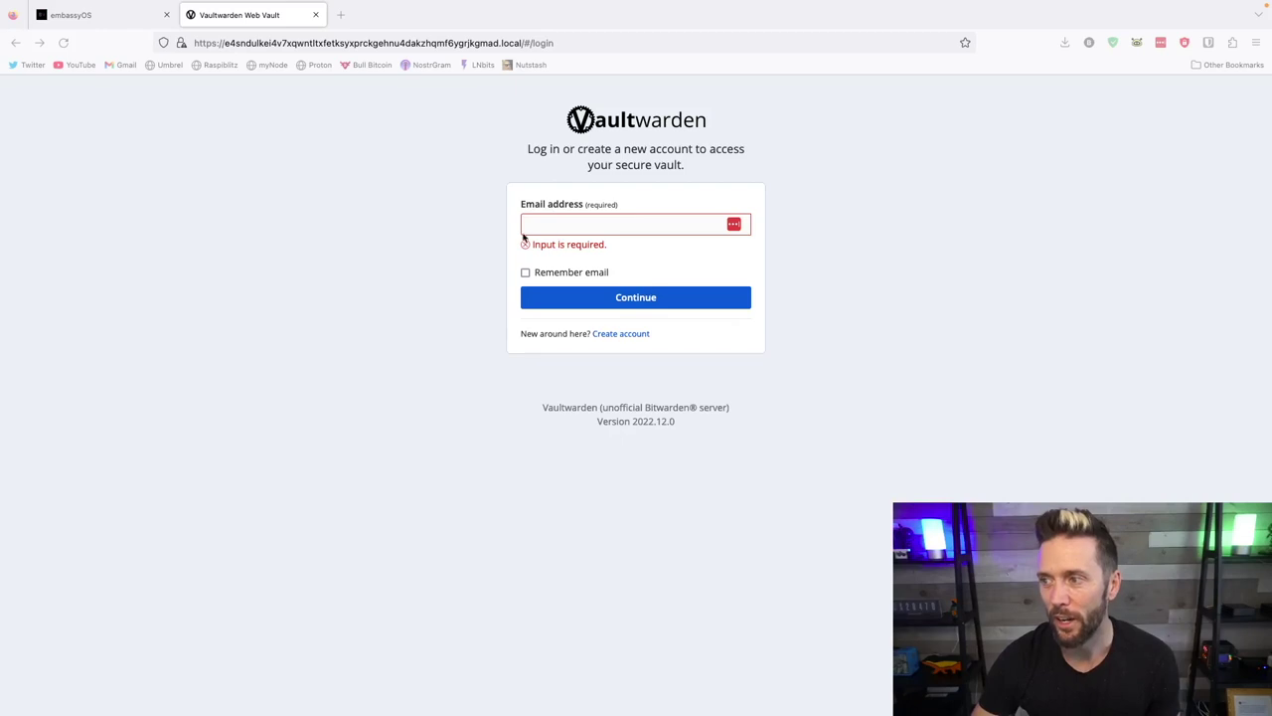
# - Create a Vaultwarden account with the email address, name, master password and the hint "u know", without saving the login in Firefox
pyautogui.click(438, 298)
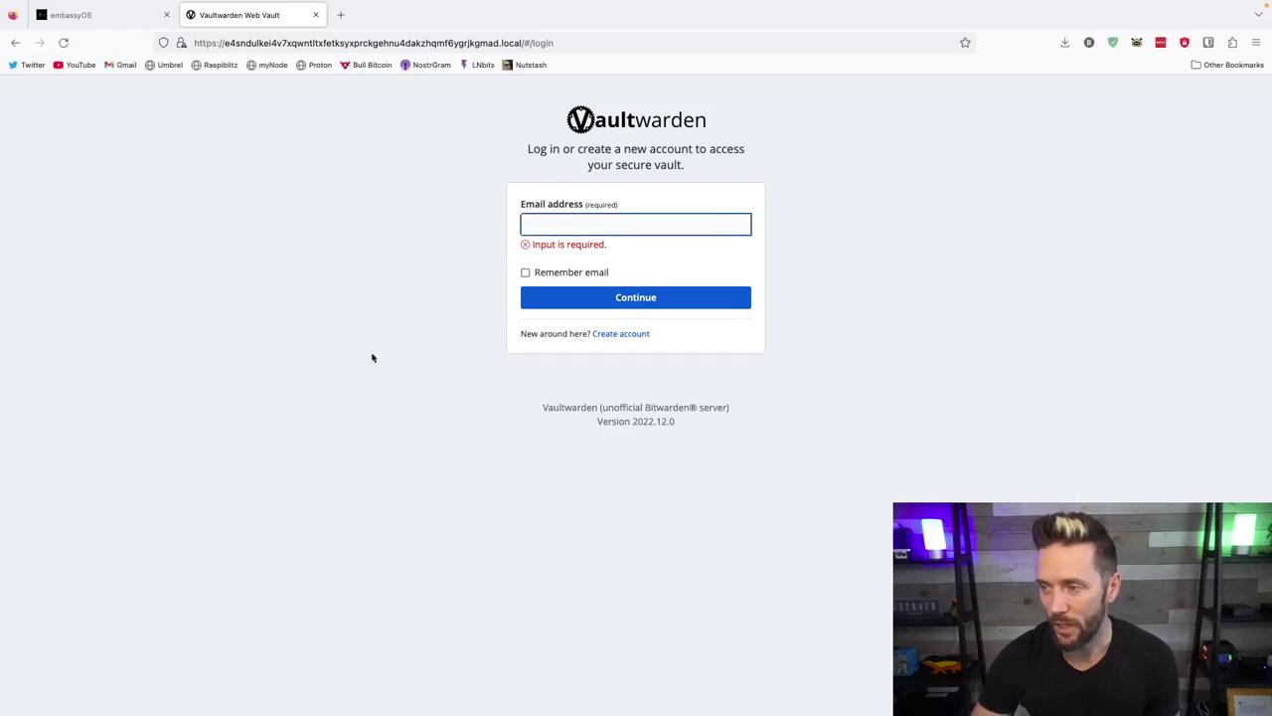
pyautogui.click(618, 334)
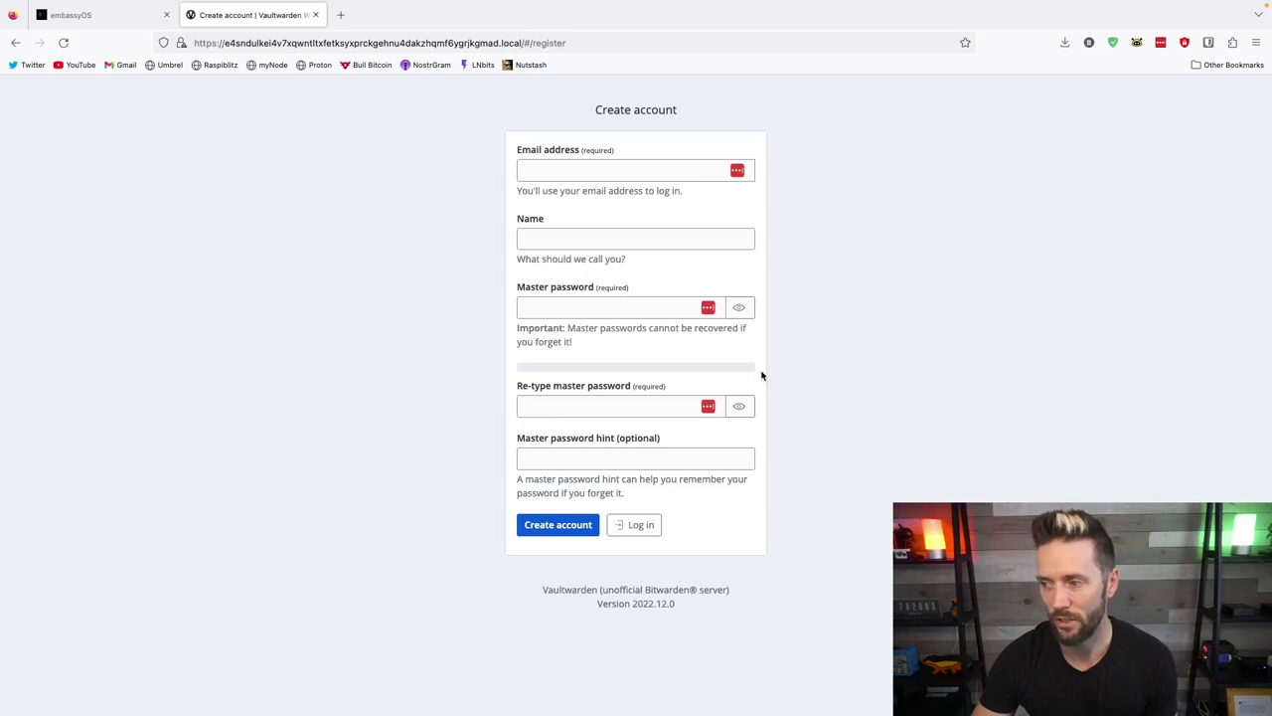
pyautogui.click(585, 170)
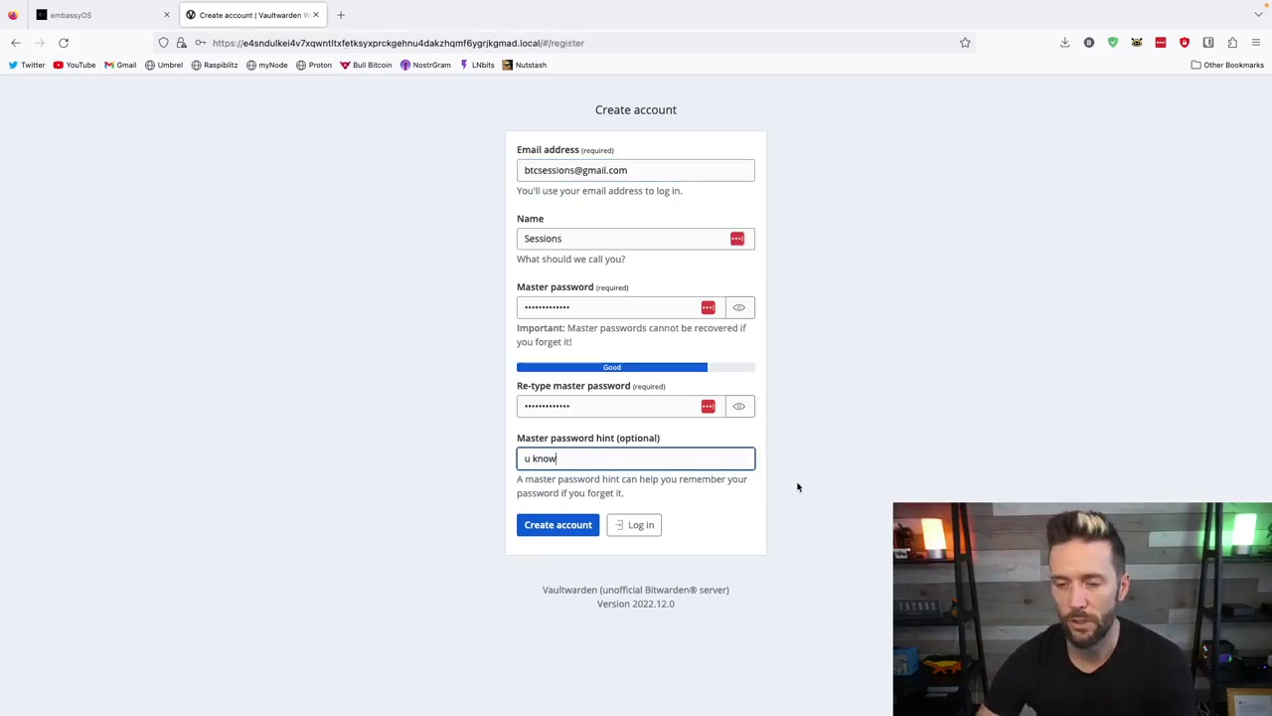
pyautogui.click(556, 532)
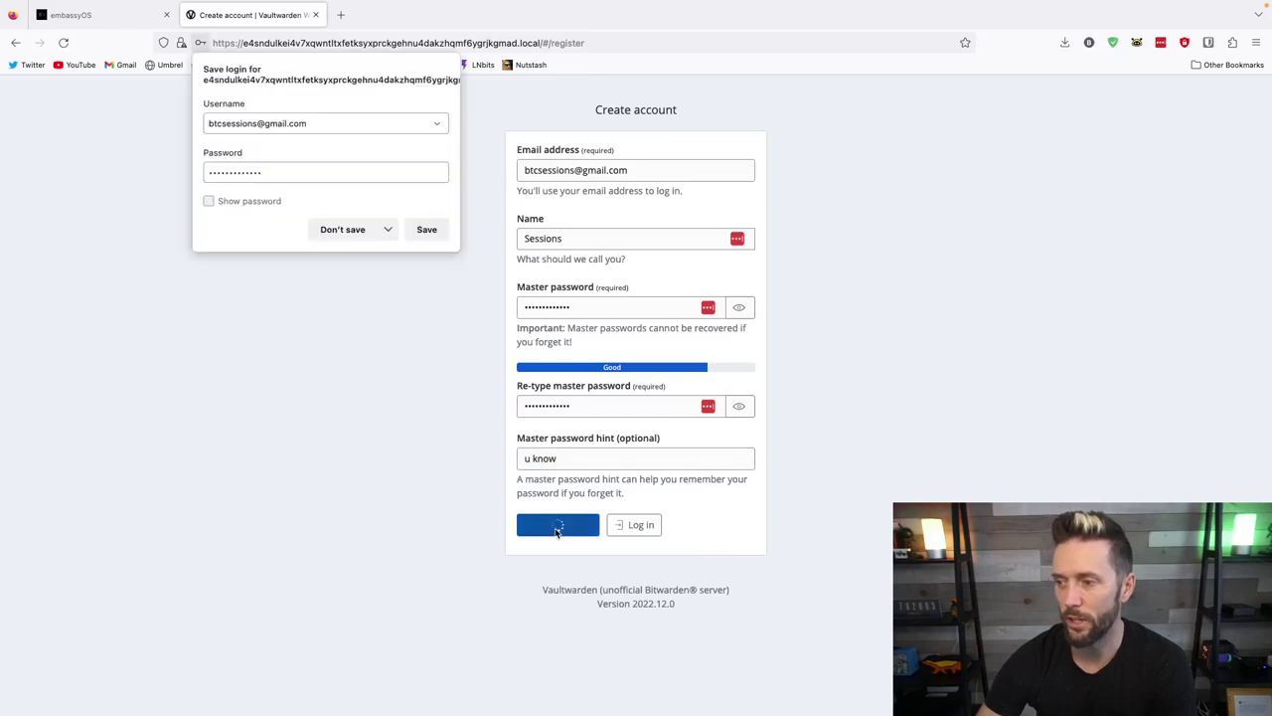
pyautogui.click(343, 229)
pyautogui.click(1134, 193)
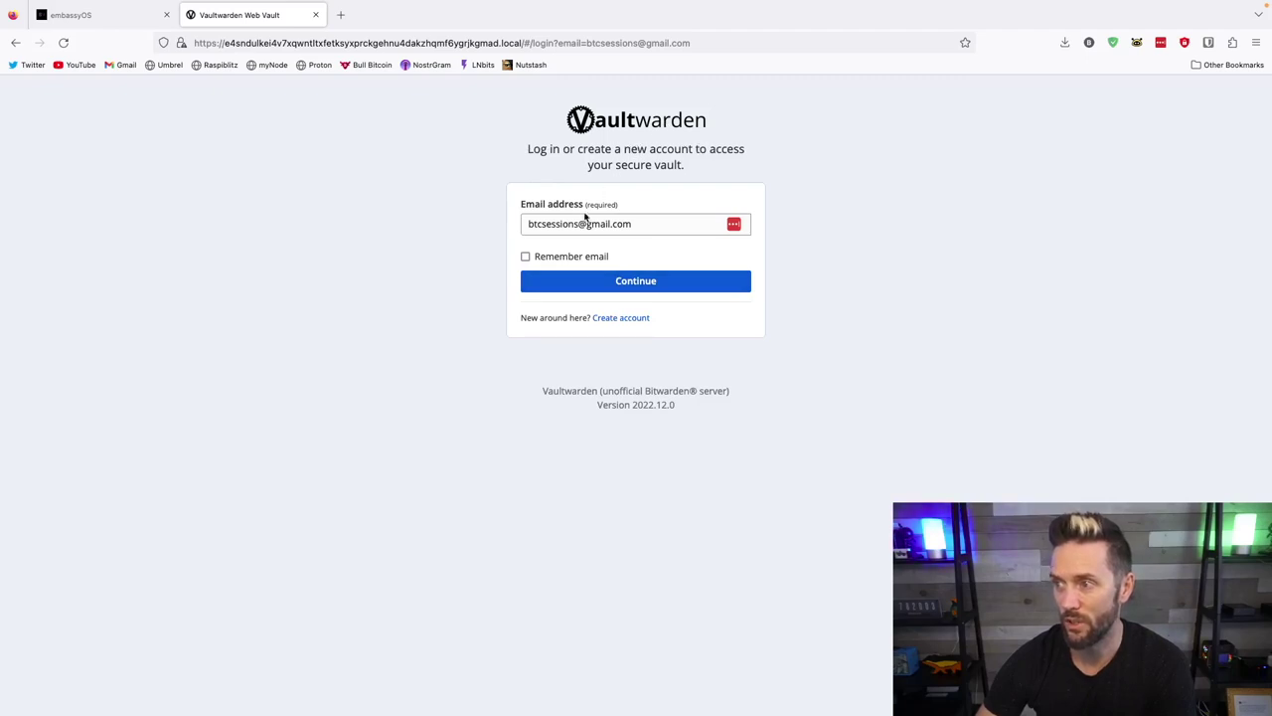
# - Log in to the Vaultwarden web vault by continuing with the prefilled email address and entering the master password
pyautogui.click(634, 282)
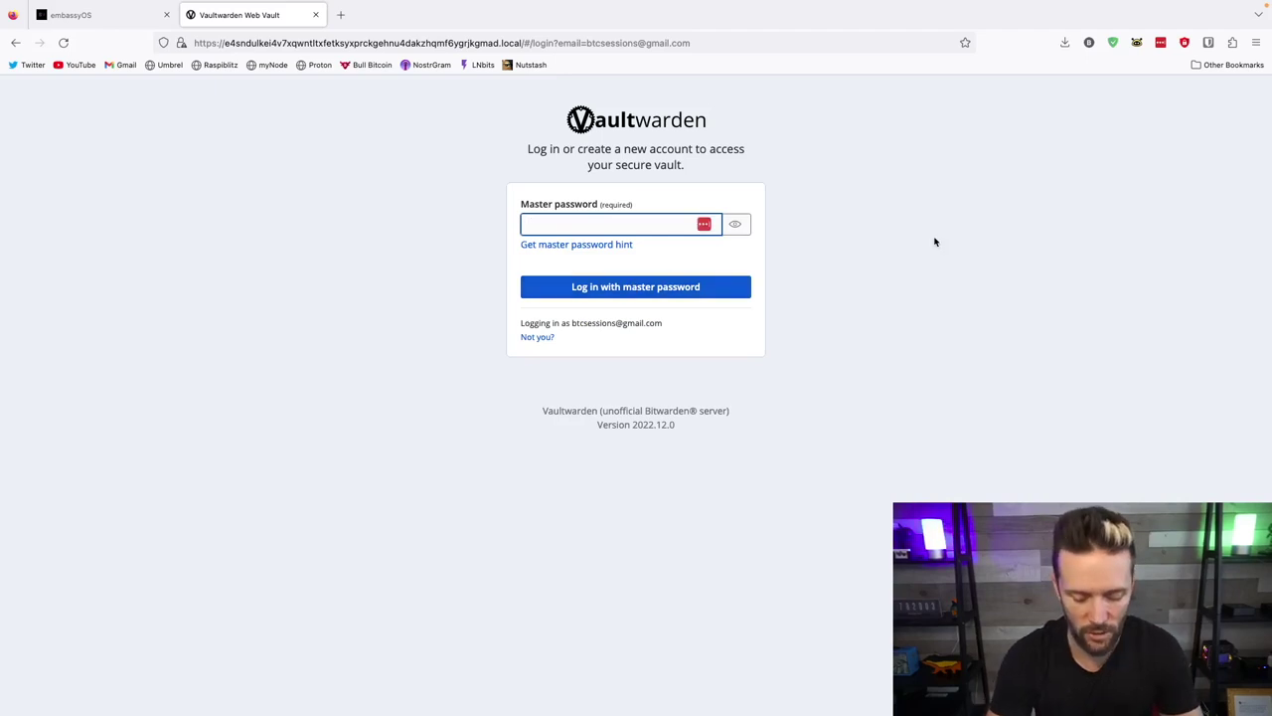
pyautogui.write('********')
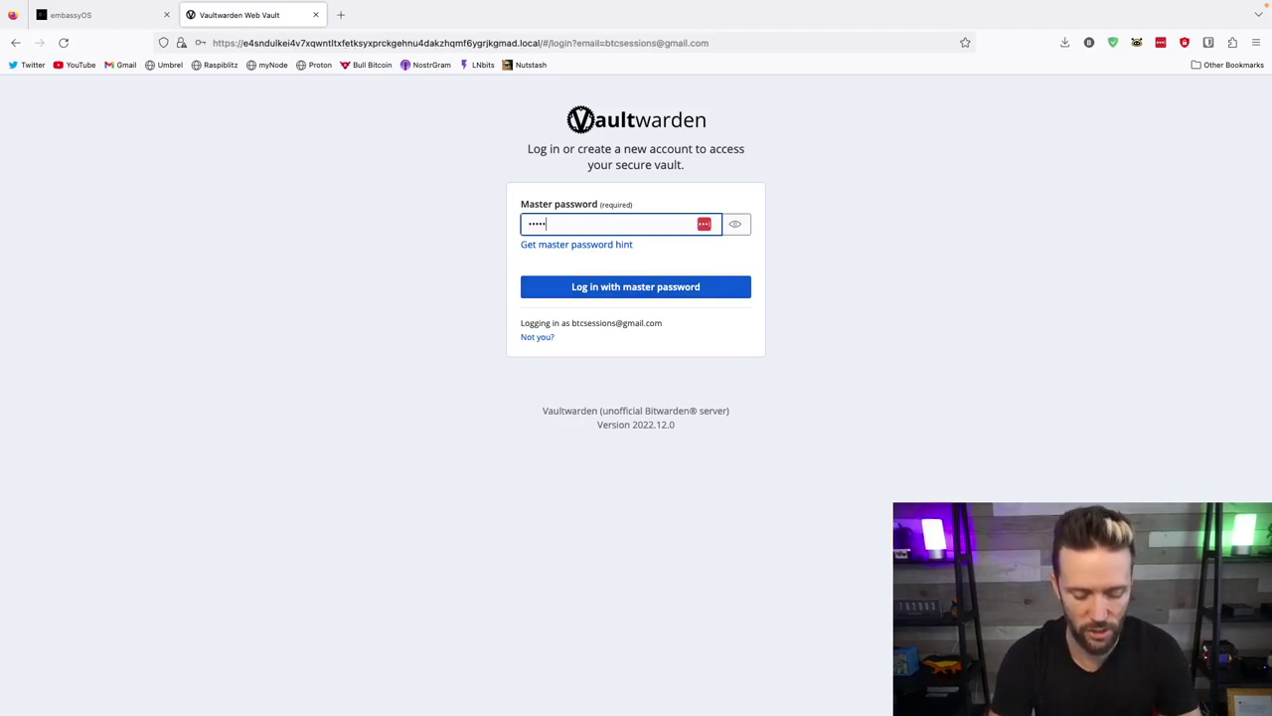
pyautogui.write('****')
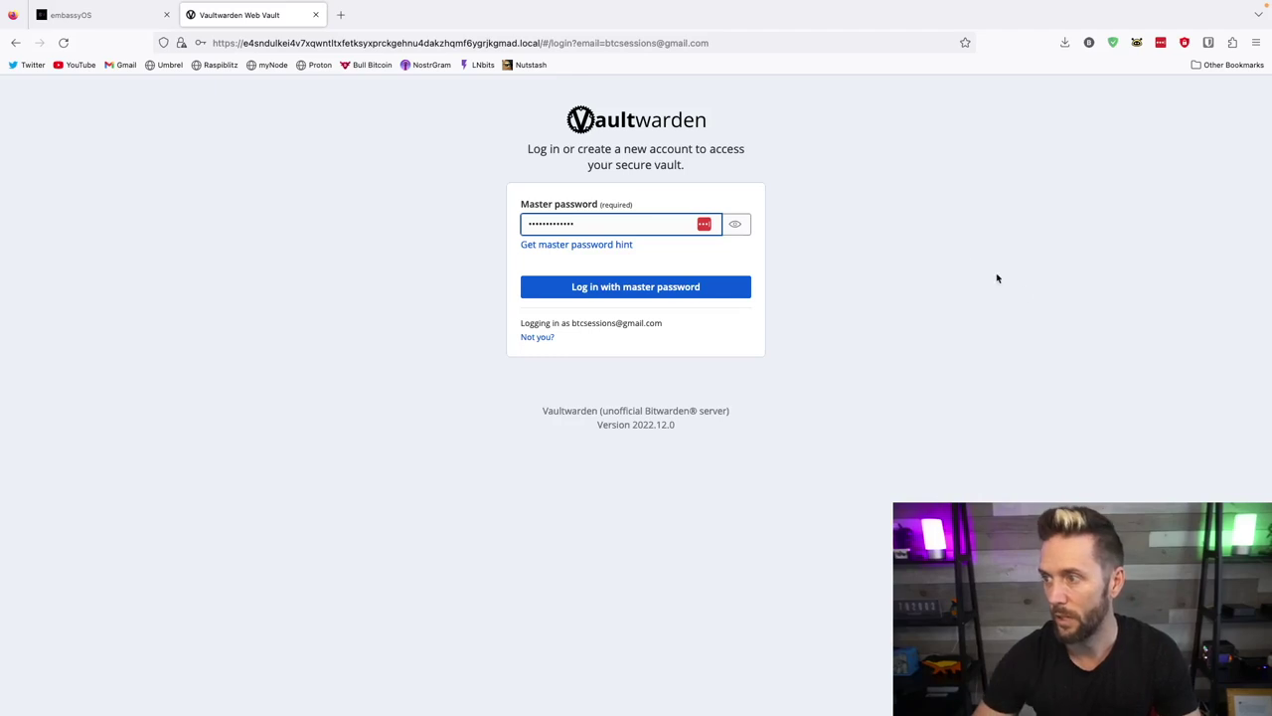
pyautogui.click(664, 294)
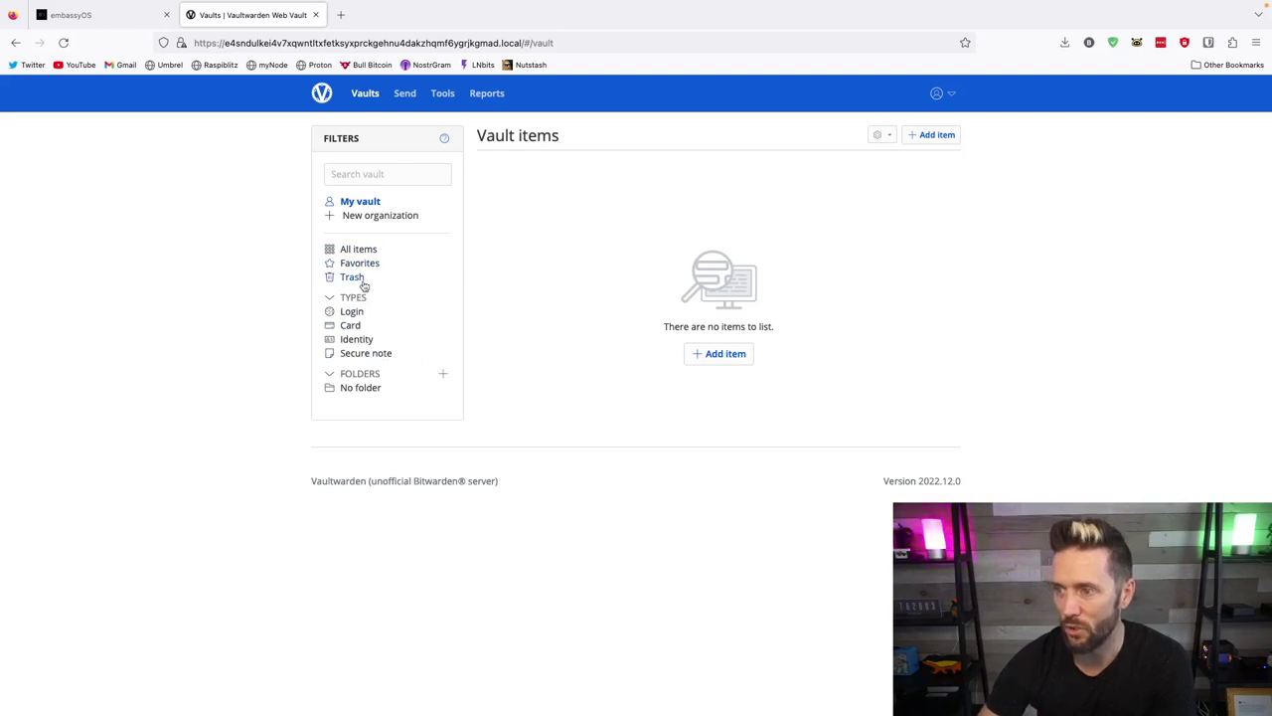
# - Start a new Login item in the web vault, named "Sessions Website", leaving it in No folder
pyautogui.click(351, 313)
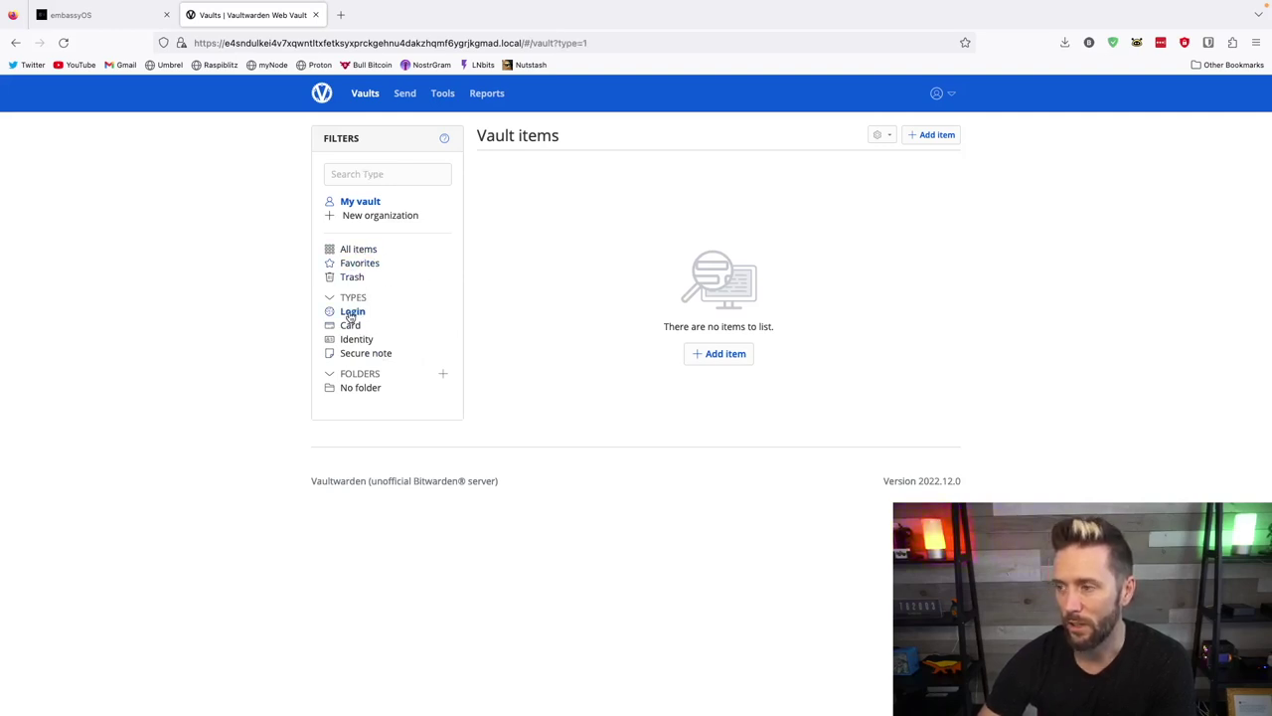
pyautogui.click(713, 355)
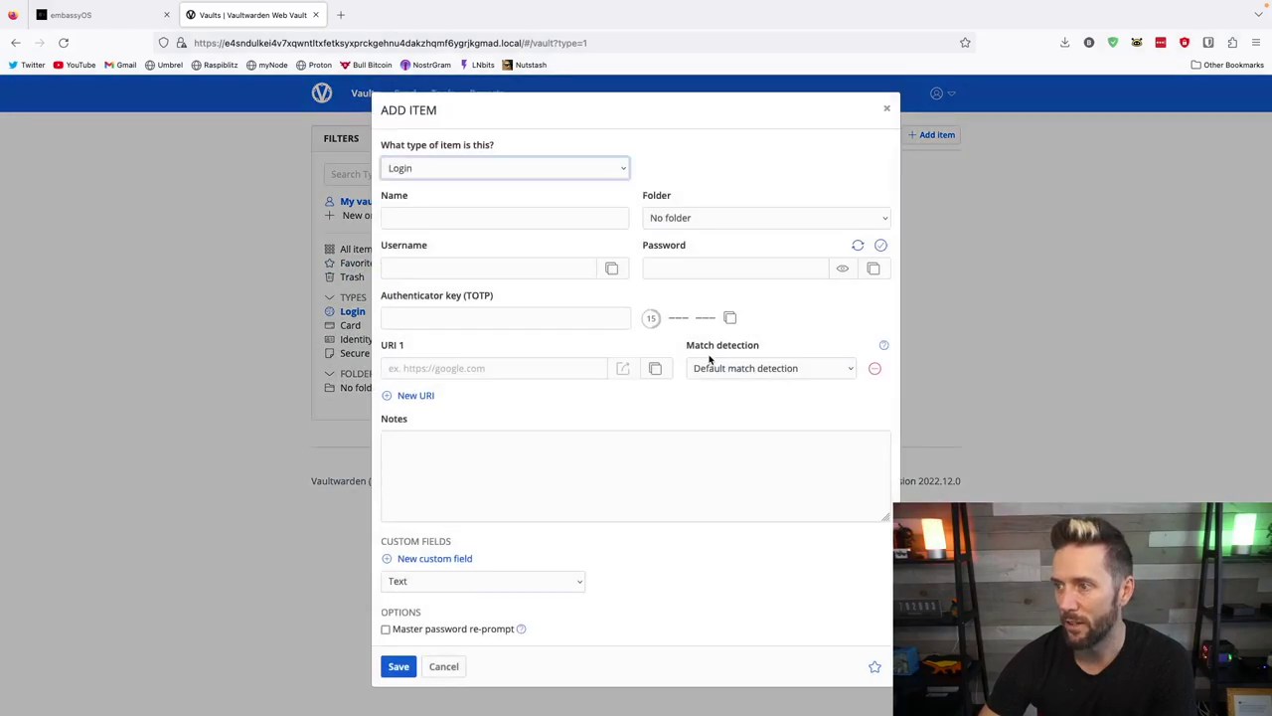
pyautogui.click(617, 167)
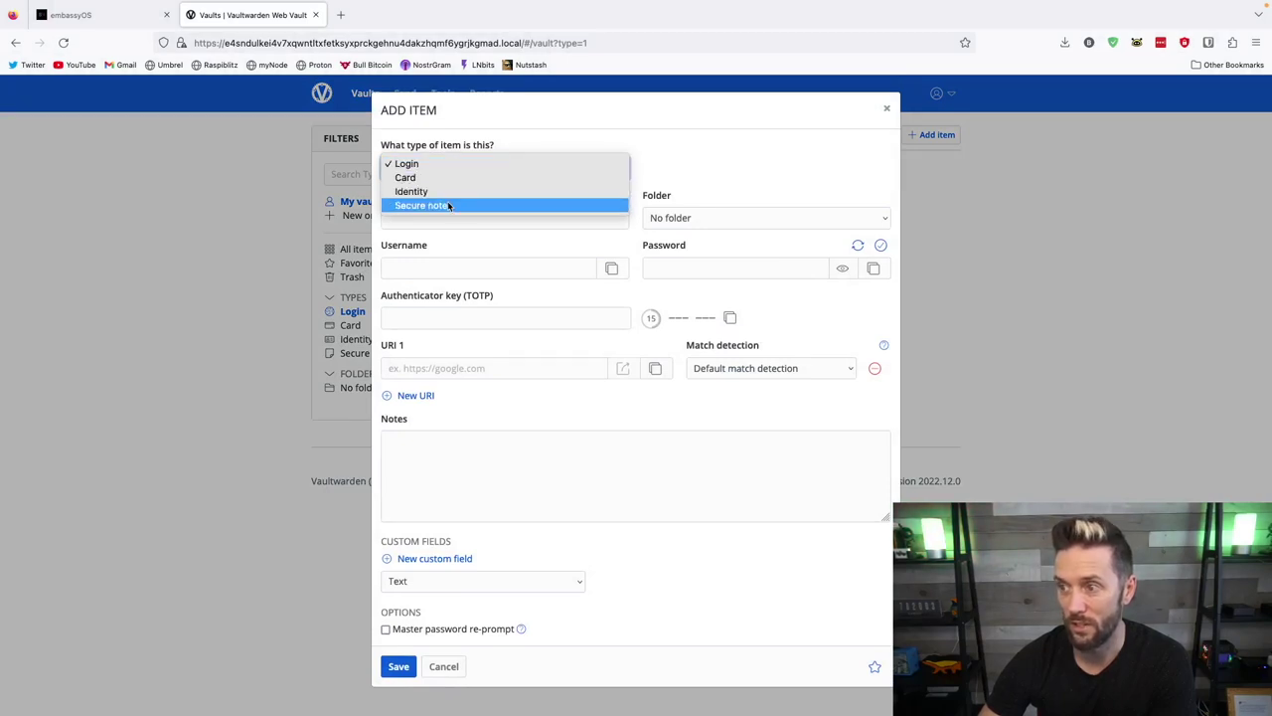
pyautogui.click(700, 144)
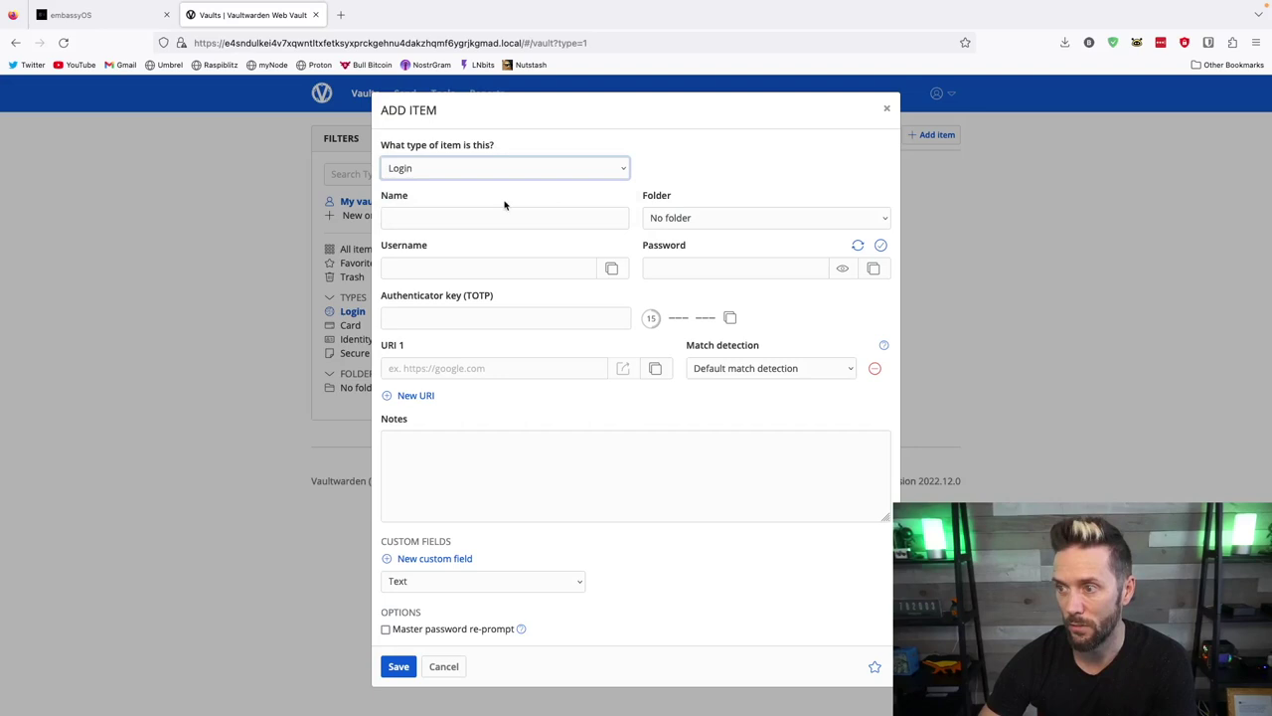
pyautogui.click(443, 216)
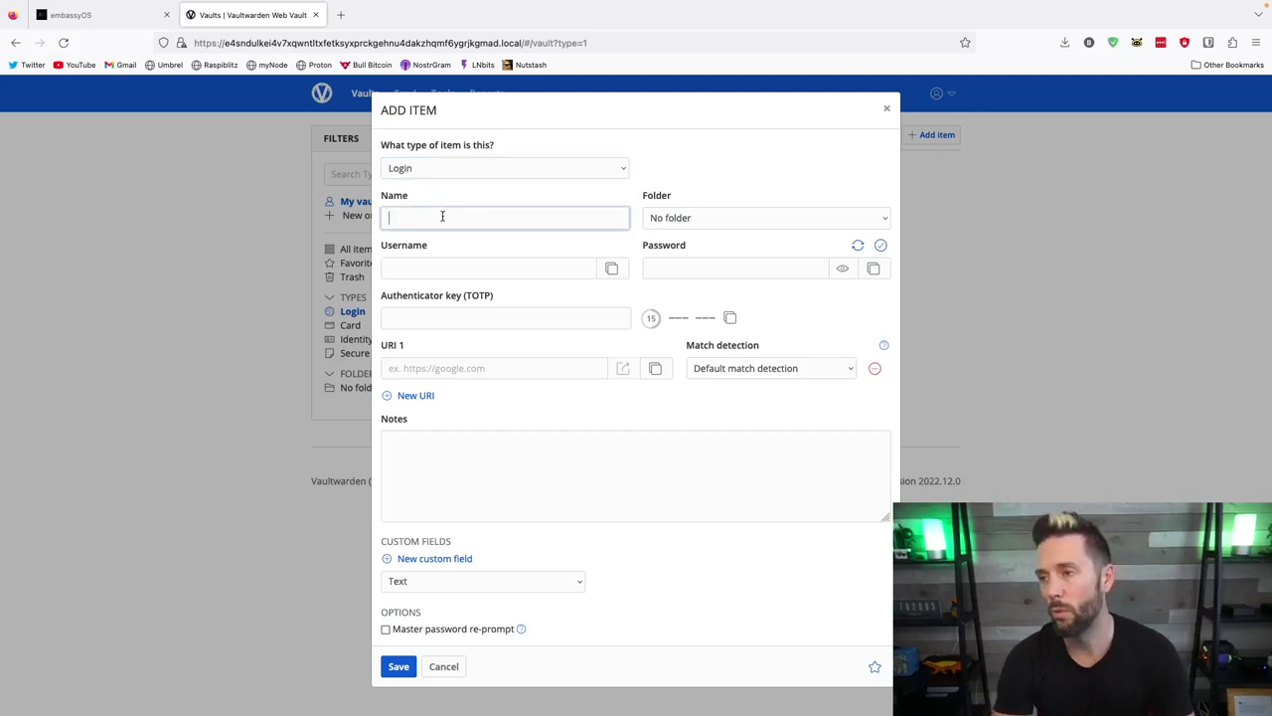
pyautogui.write('Sessions Website')
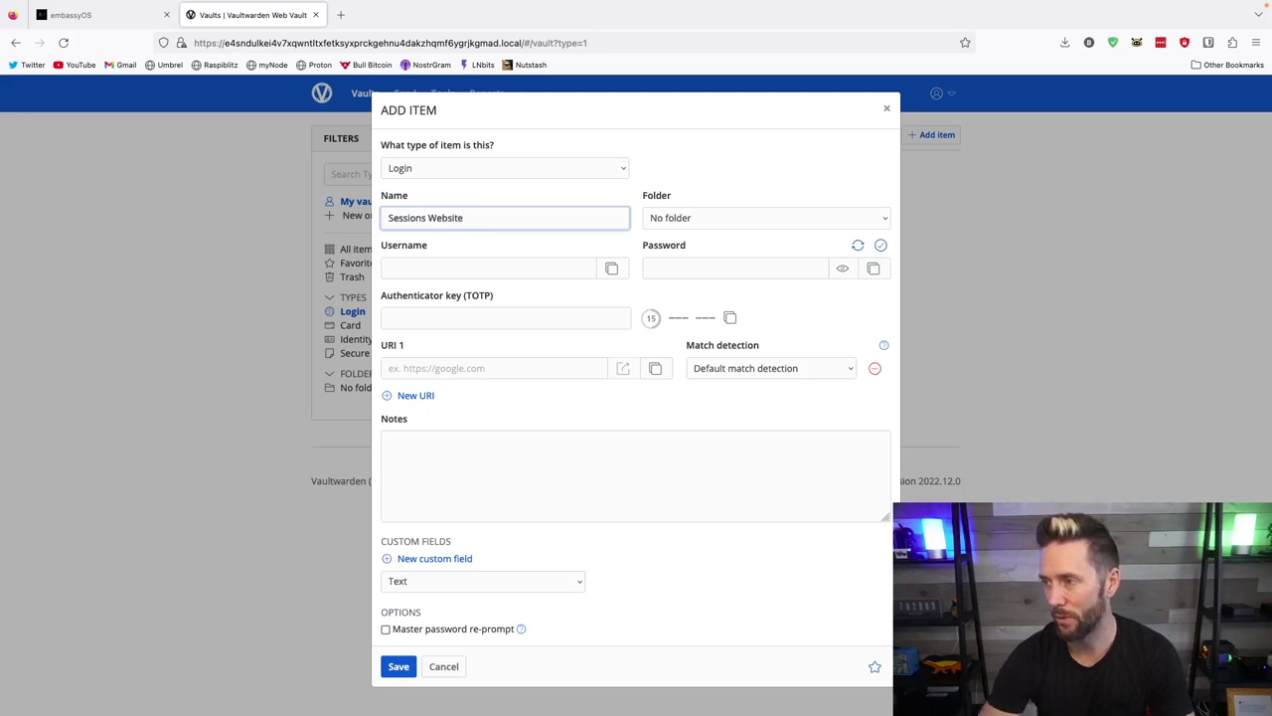
pyautogui.click(886, 219)
pyautogui.click(885, 215)
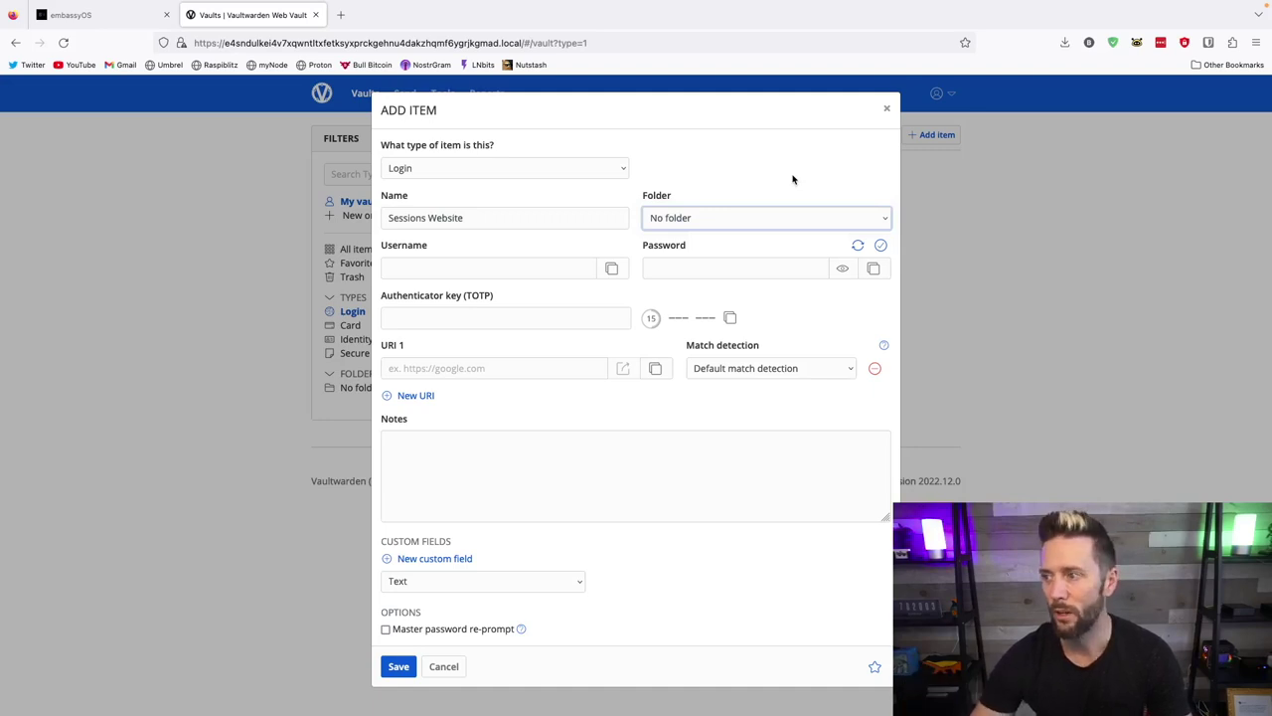
# - Enter the username "btcsessions" and the login password for the new item
pyautogui.click(432, 269)
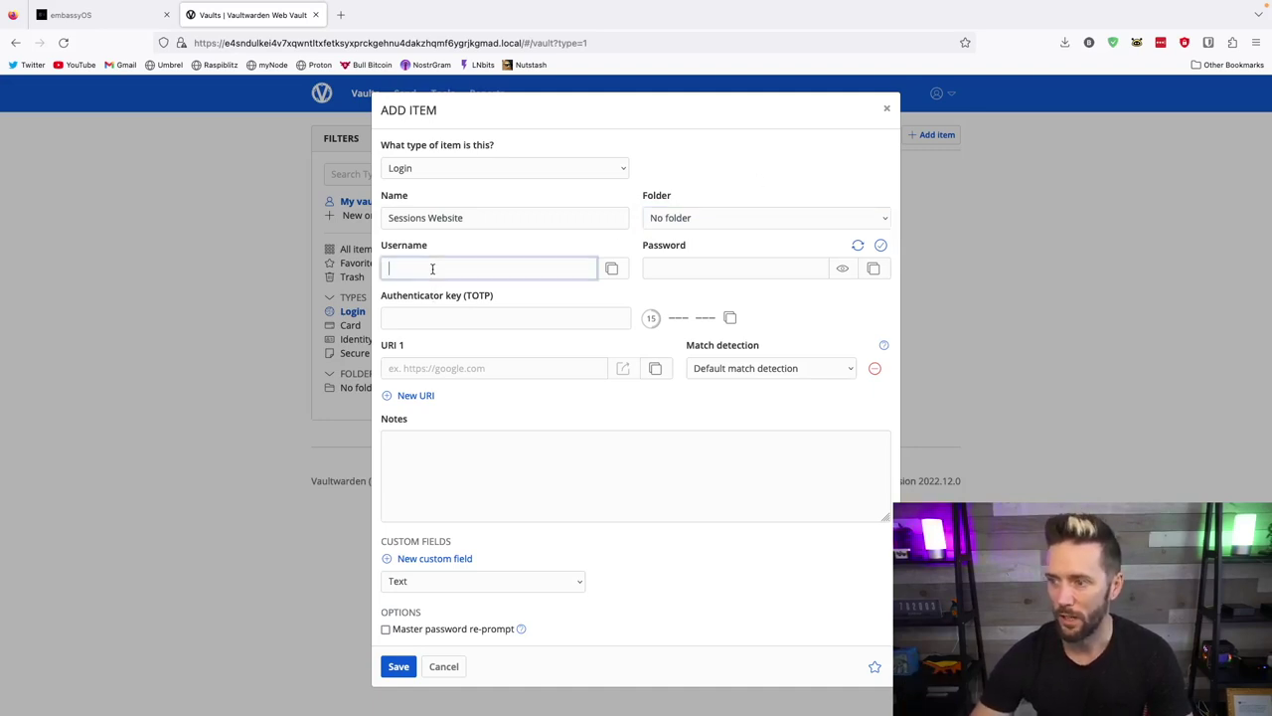
pyautogui.write('btc')
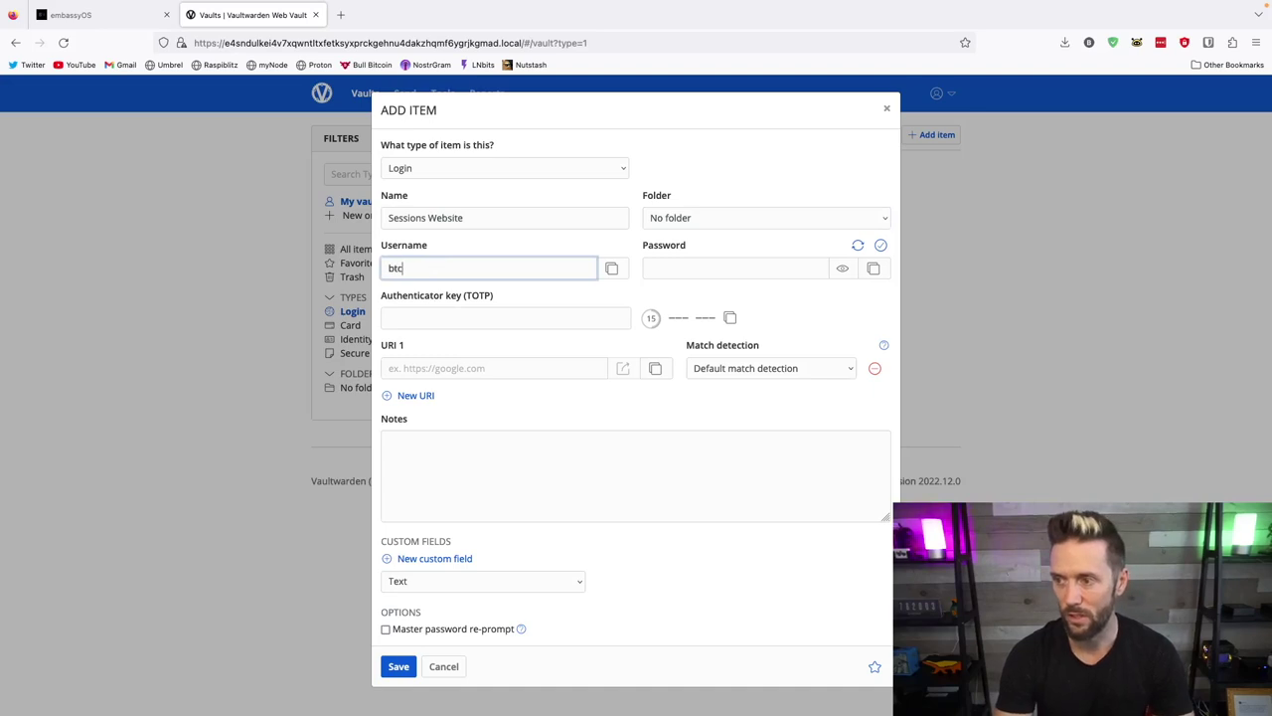
pyautogui.write('sessions')
pyautogui.press('Tab')
pyautogui.press('Tab')
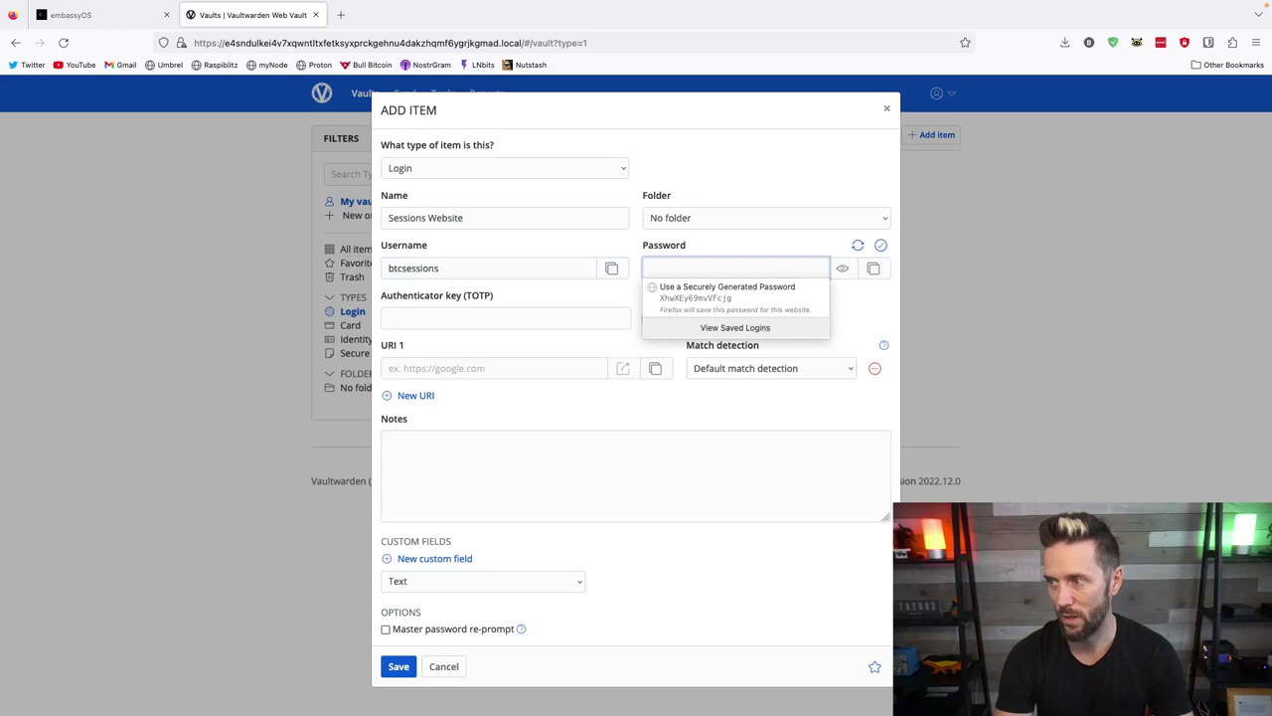
pyautogui.write('••••')
pyautogui.press('Tab')
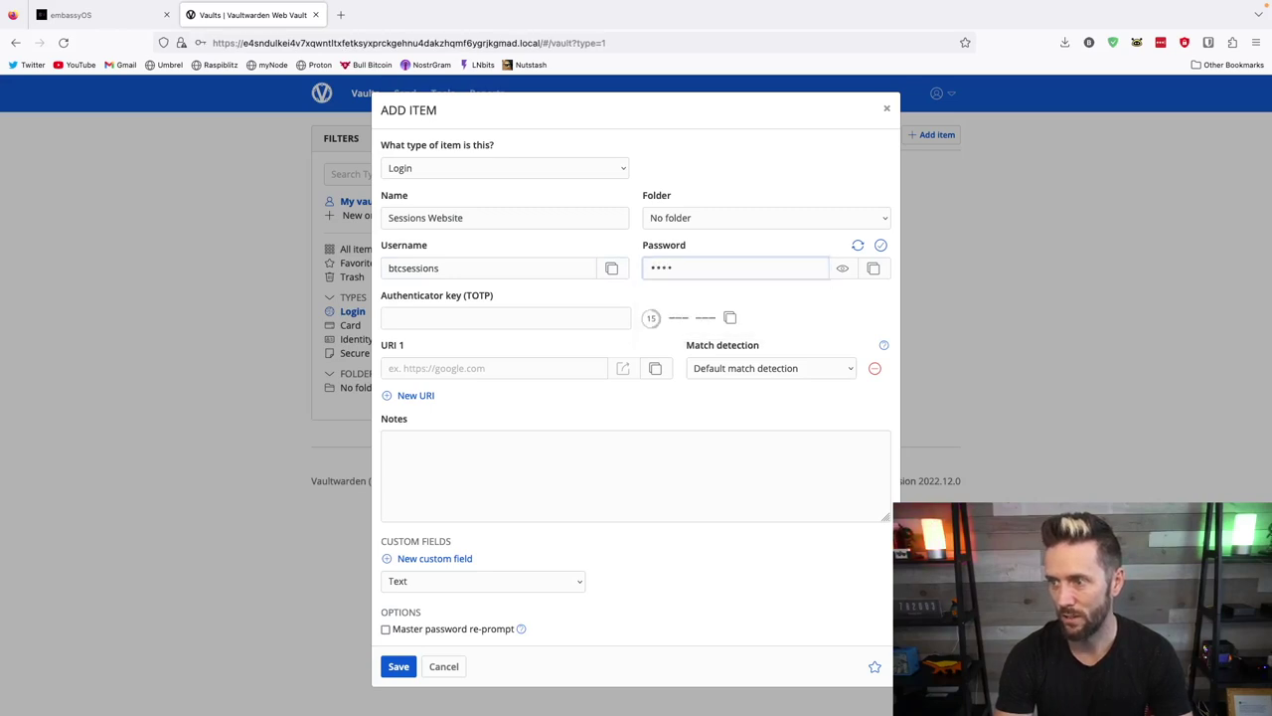
pyautogui.click(805, 318)
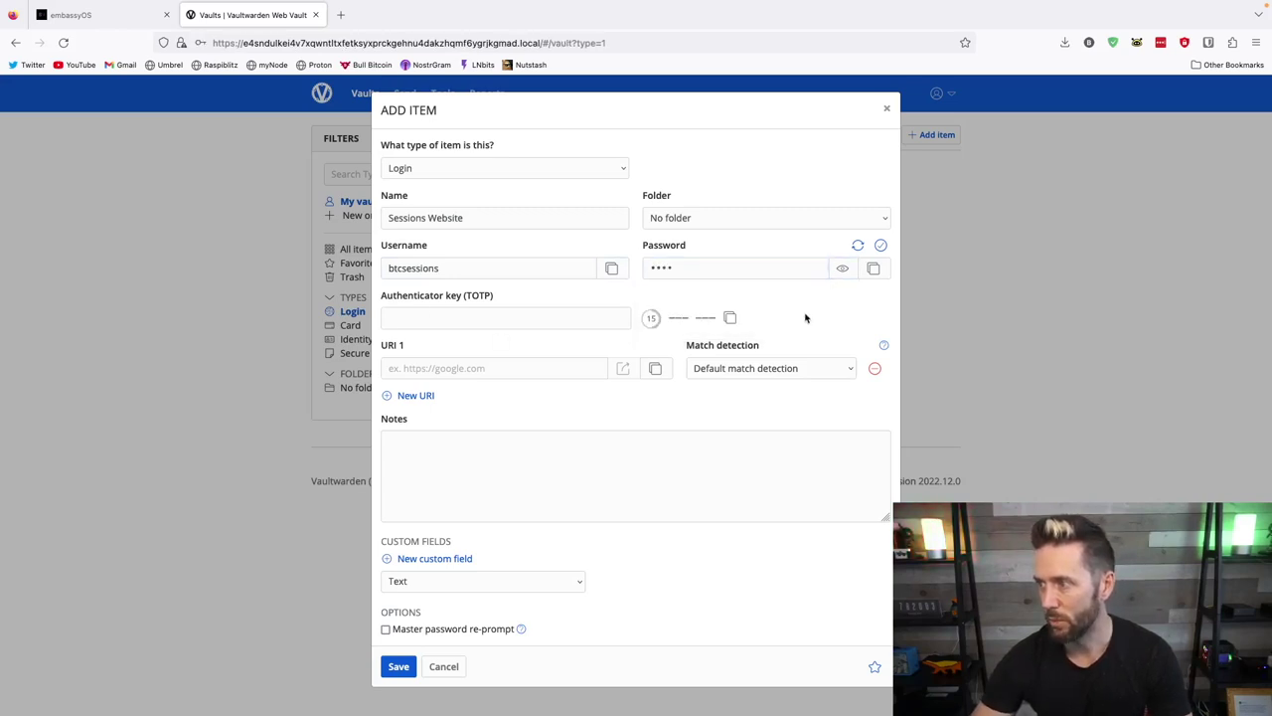
# - Set the item's URI to btcsessions.ca and save it to the vault, declining to store the login in Firefox
pyautogui.click(408, 369)
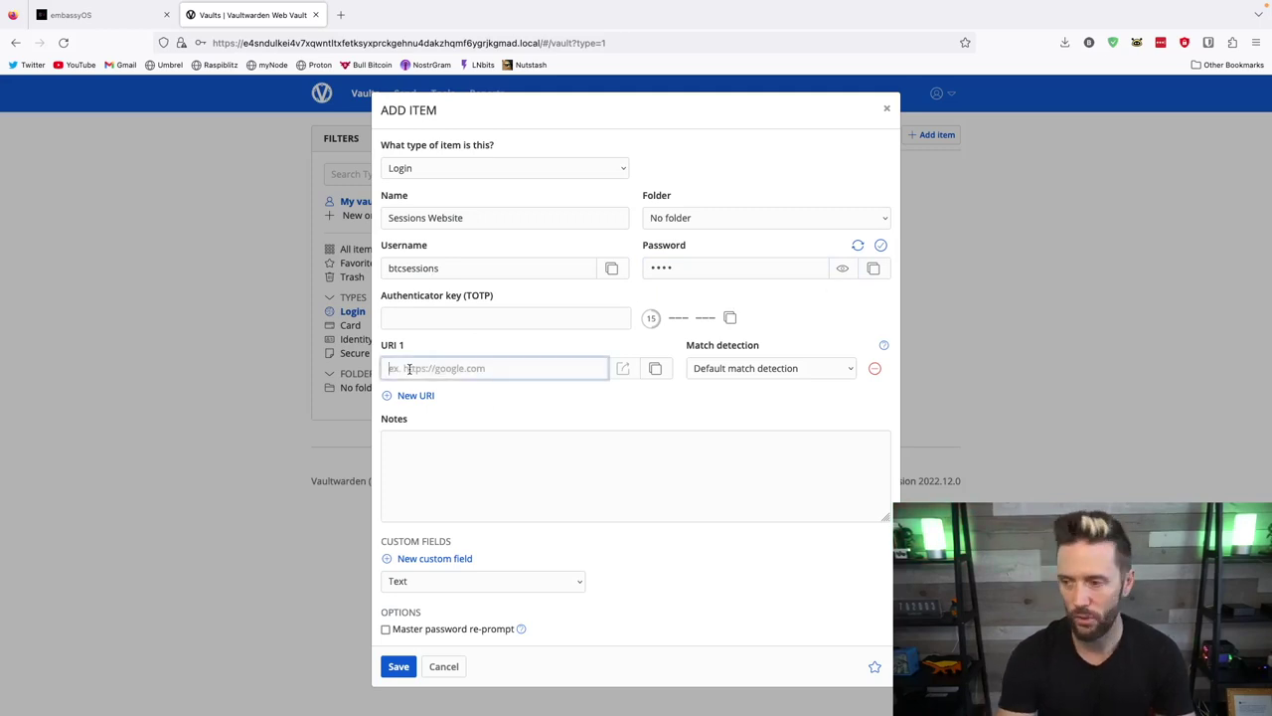
pyautogui.write('btcsessions.ca')
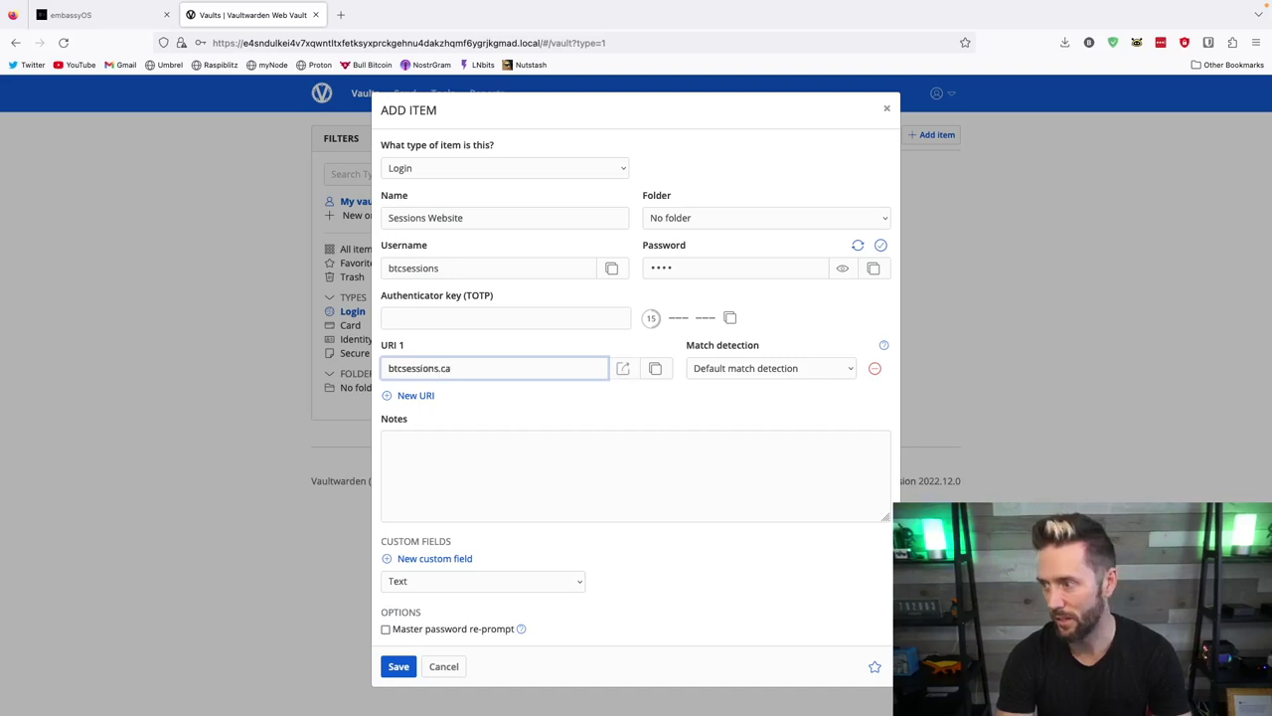
pyautogui.press('Tab')
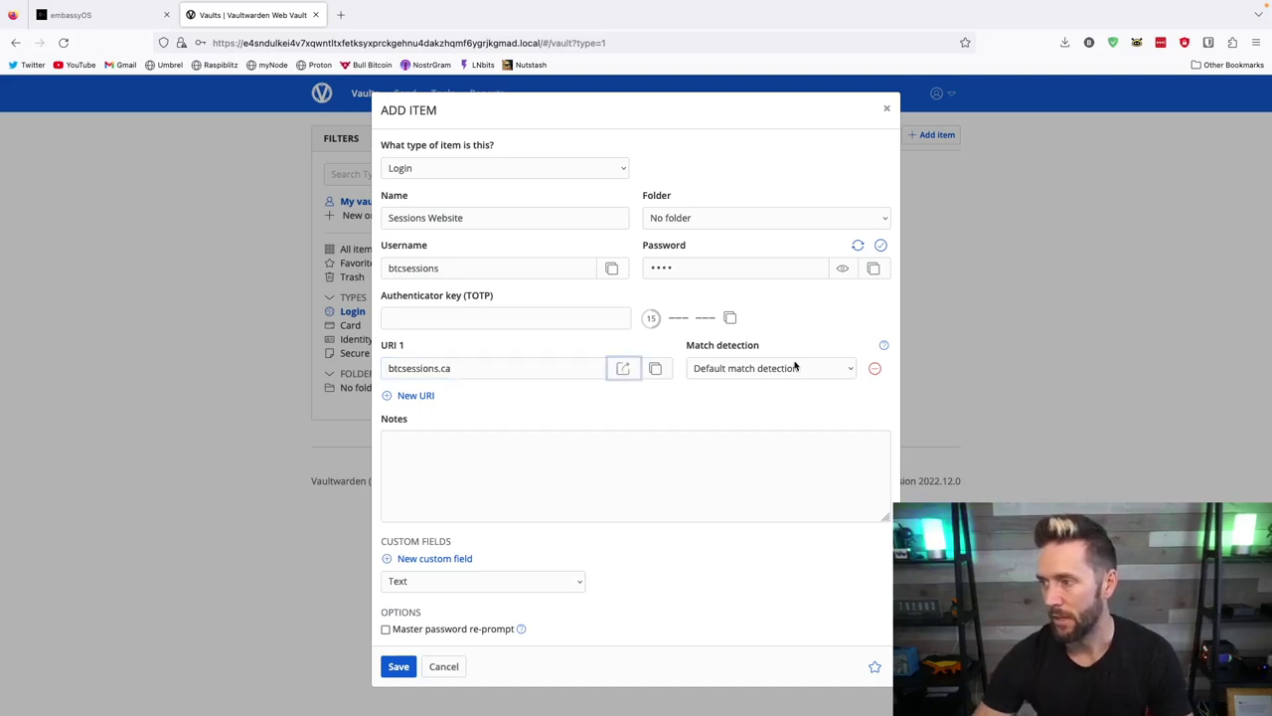
pyautogui.click(415, 454)
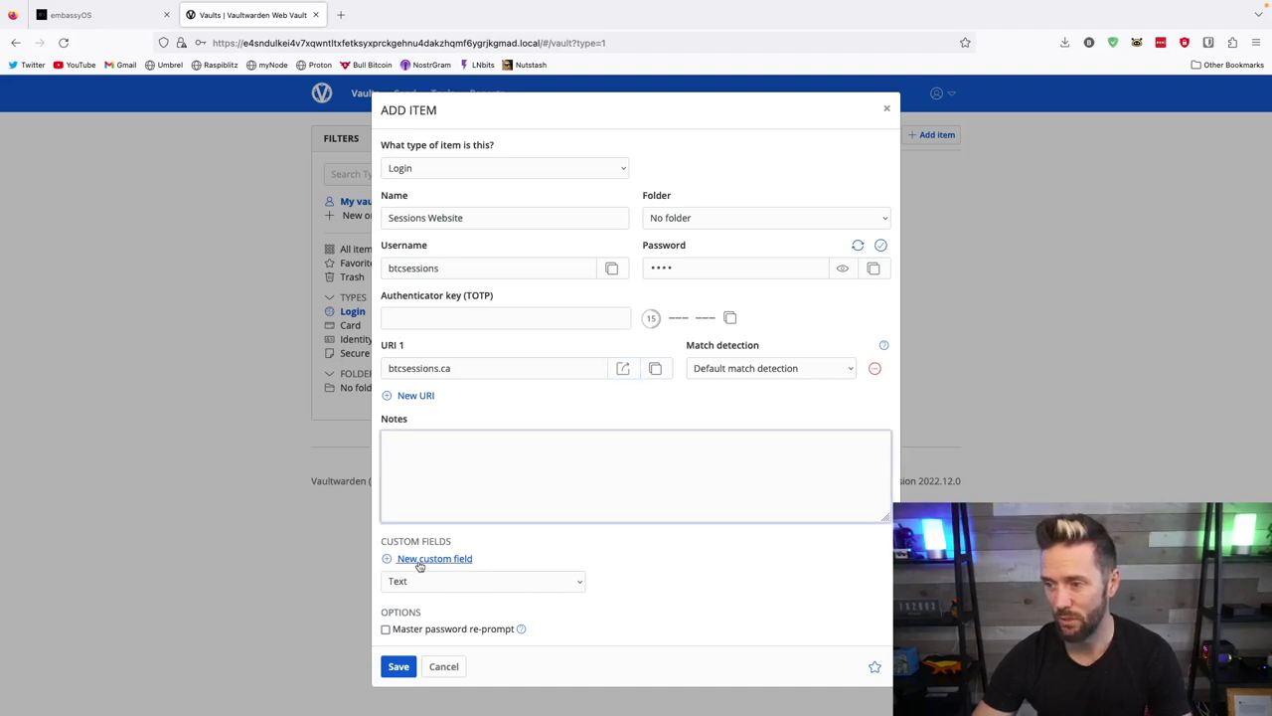
pyautogui.click(398, 666)
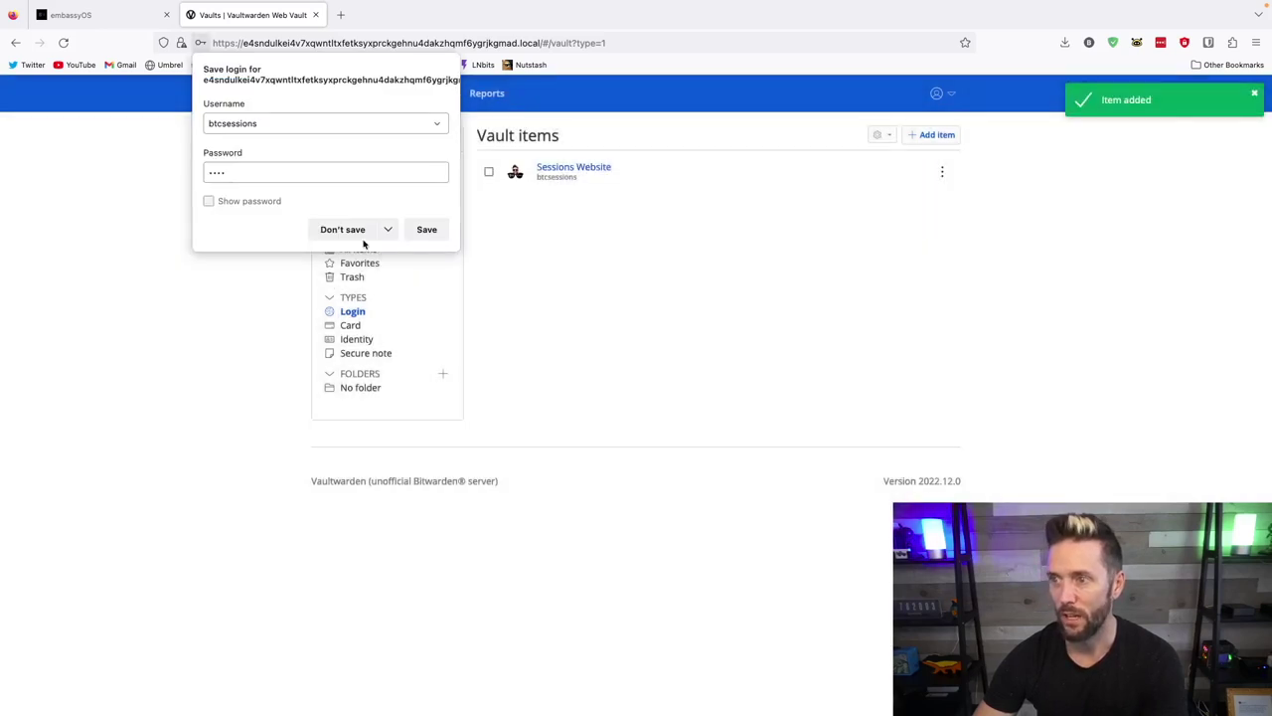
pyautogui.click(341, 229)
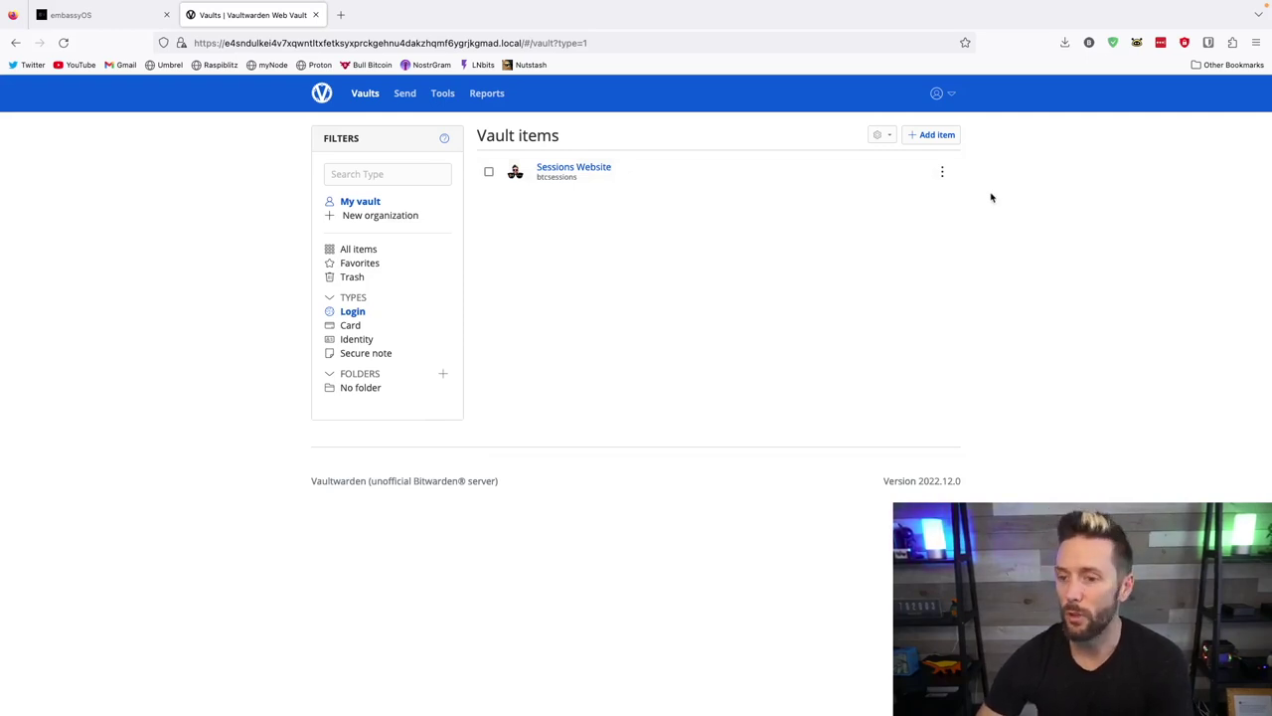
# - Log in to the Bitwarden extension with the account's email address and master password, and view the Sessions Website item there
pyautogui.click(1209, 42)
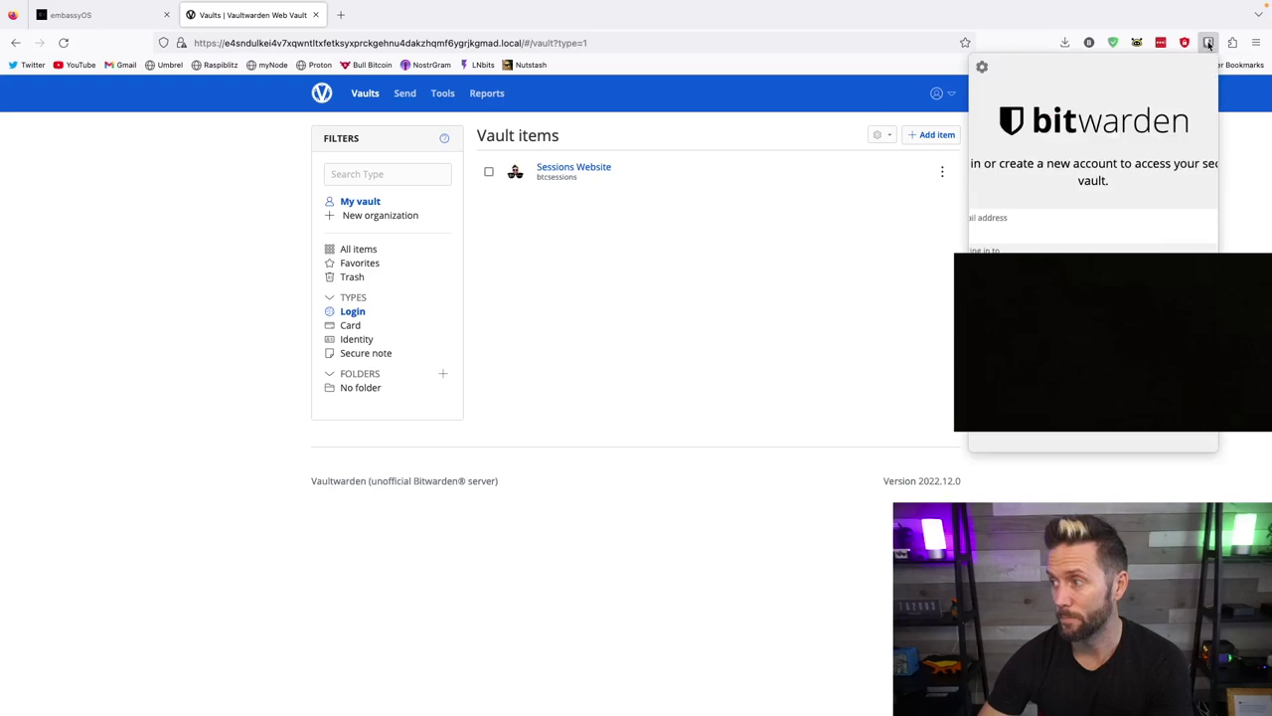
pyautogui.click(1001, 230)
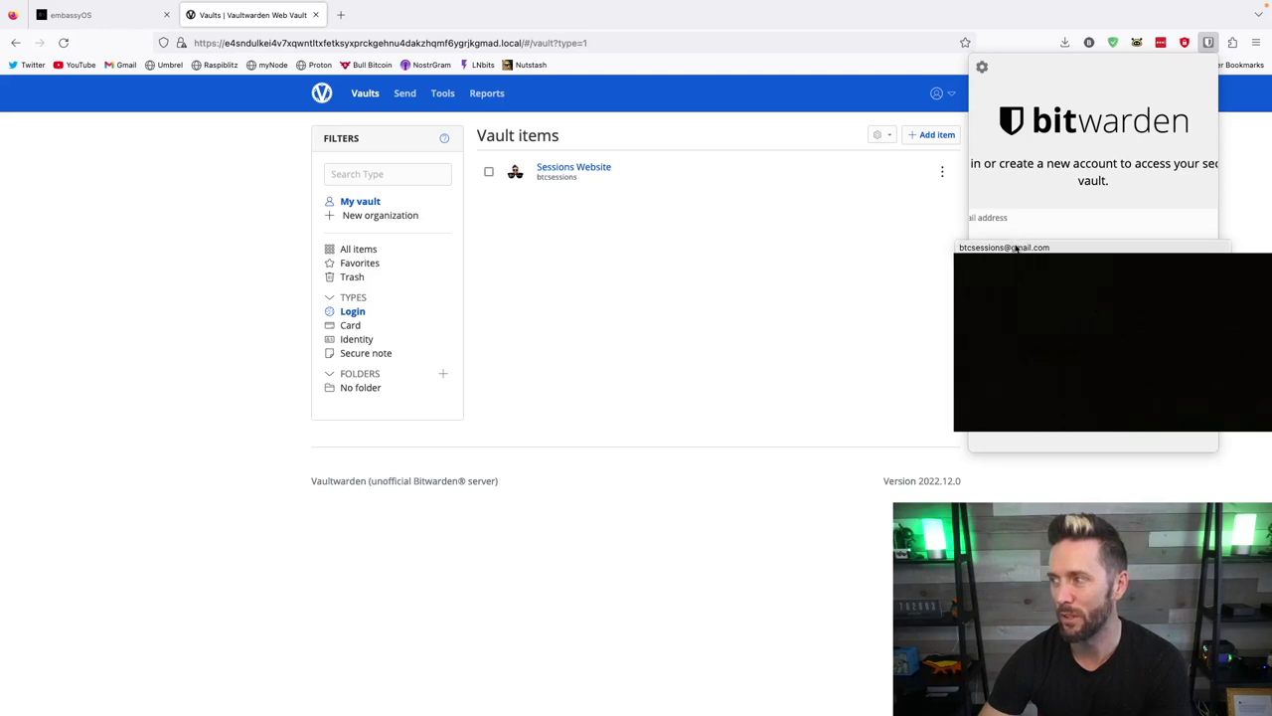
pyautogui.click(1016, 249)
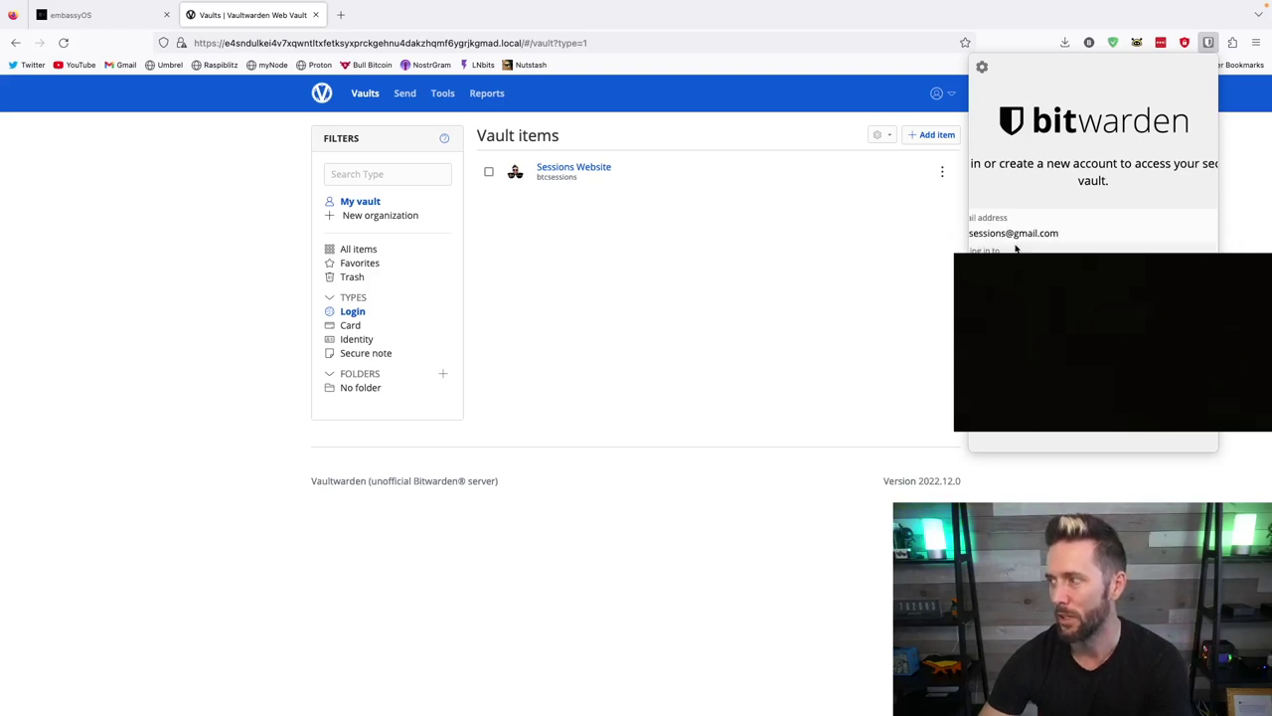
pyautogui.press('Return')
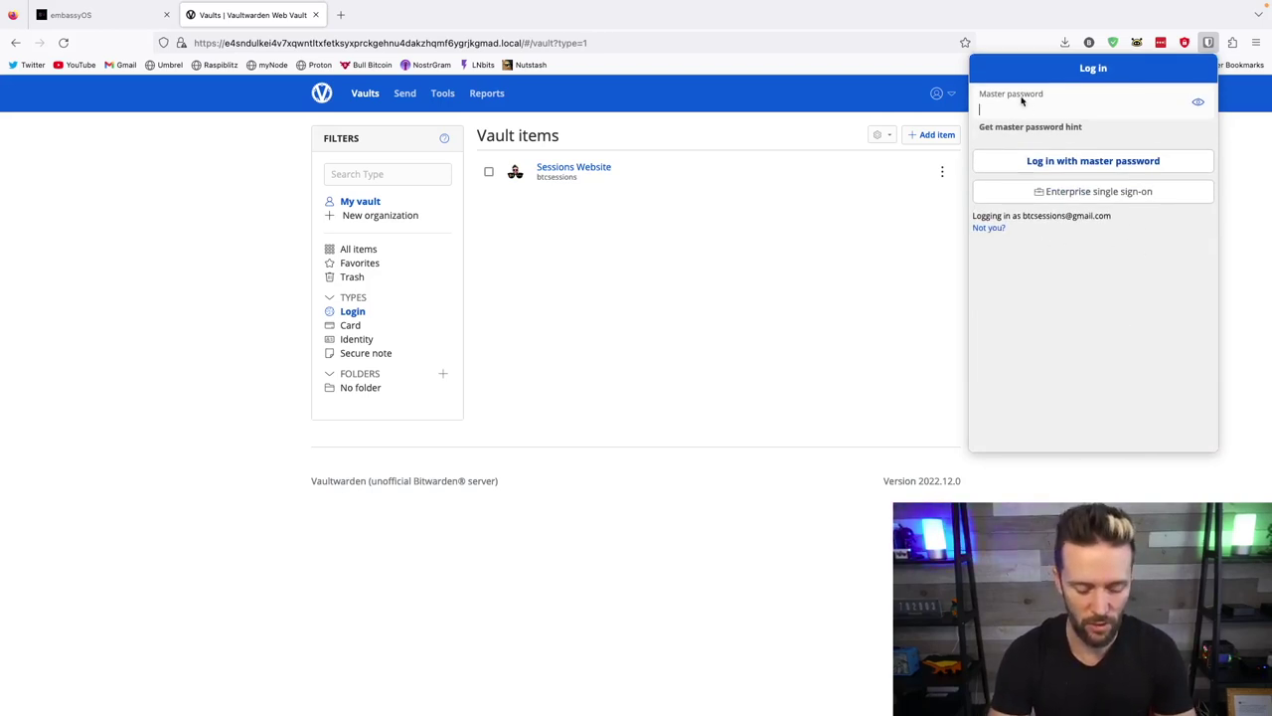
pyautogui.write('•••')
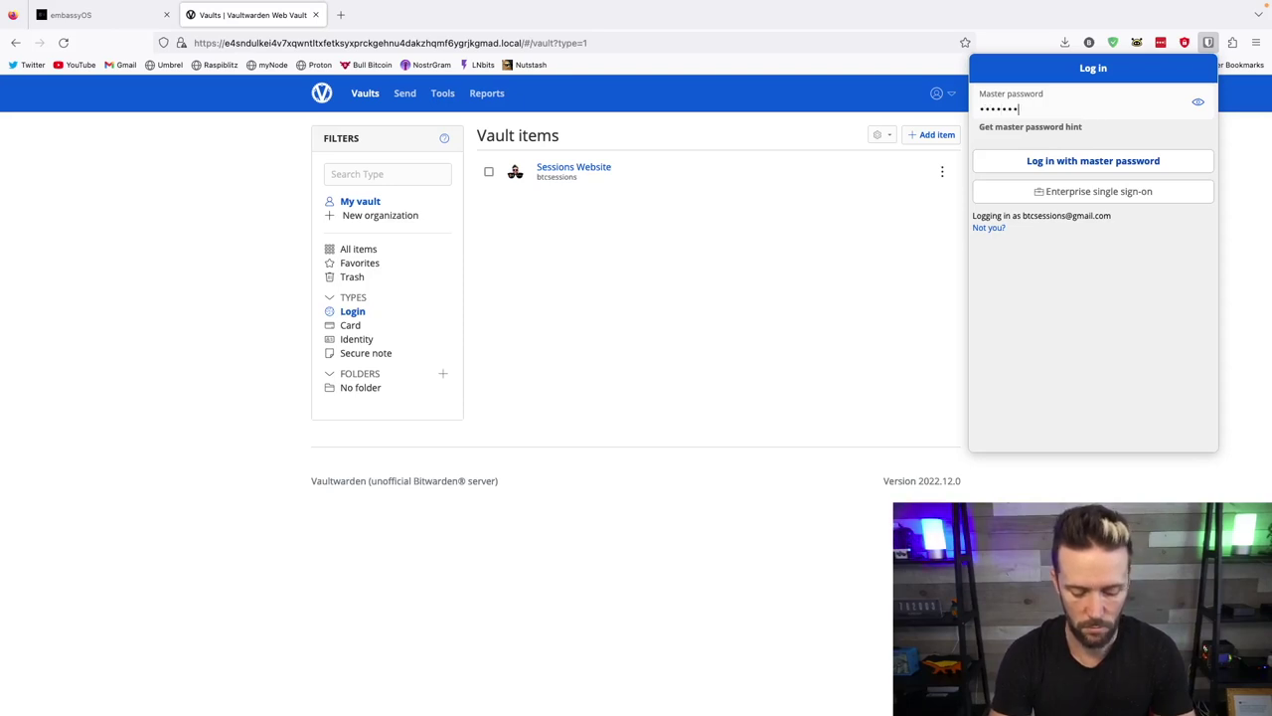
pyautogui.write('••••••••••')
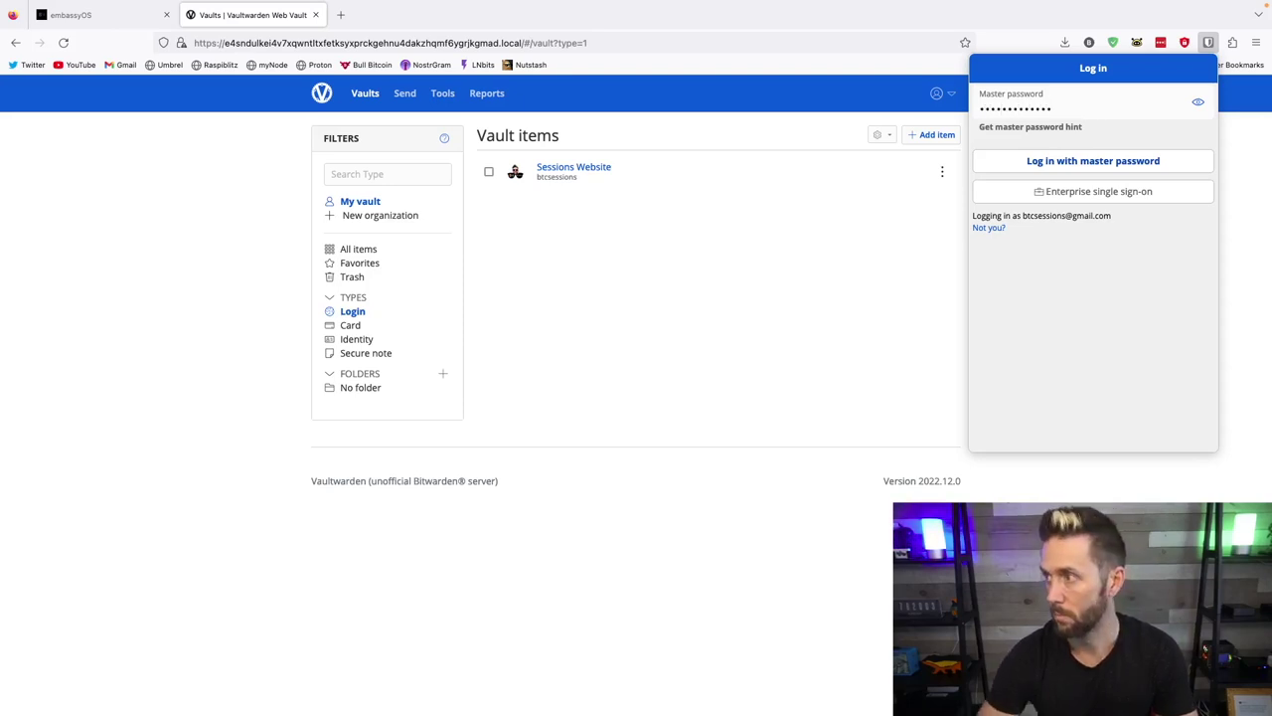
pyautogui.click(1087, 165)
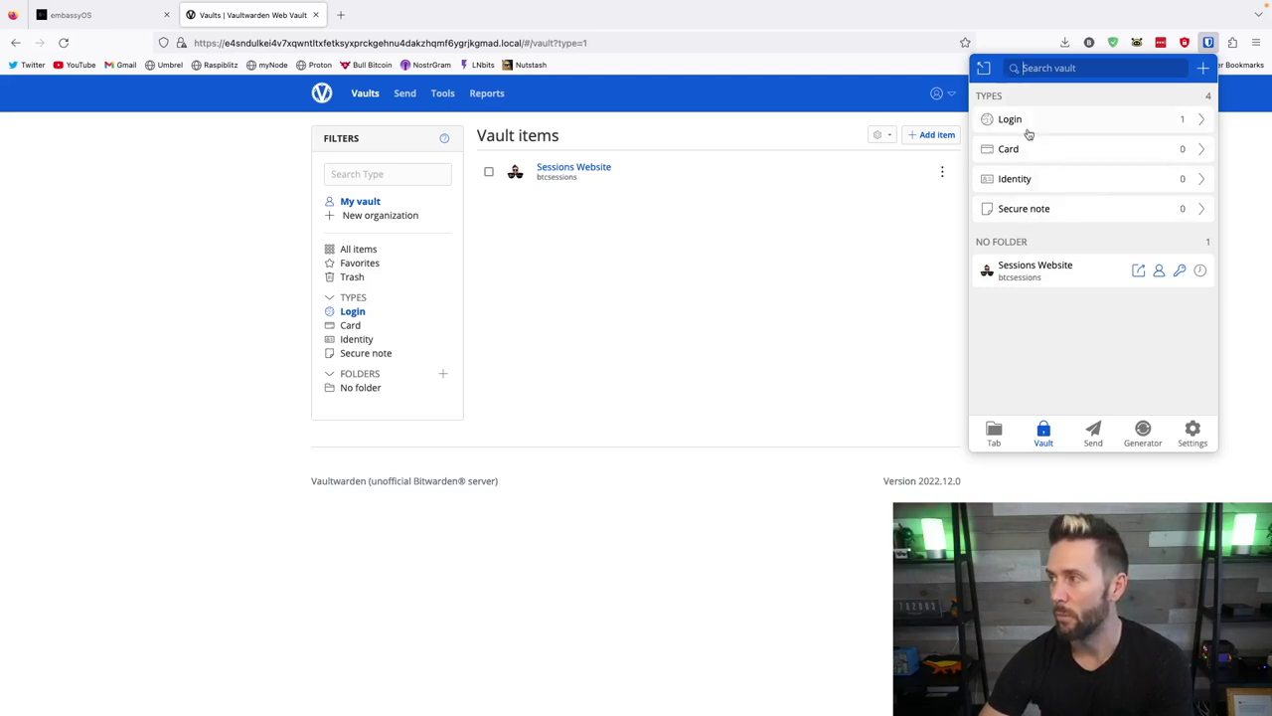
pyautogui.click(1057, 275)
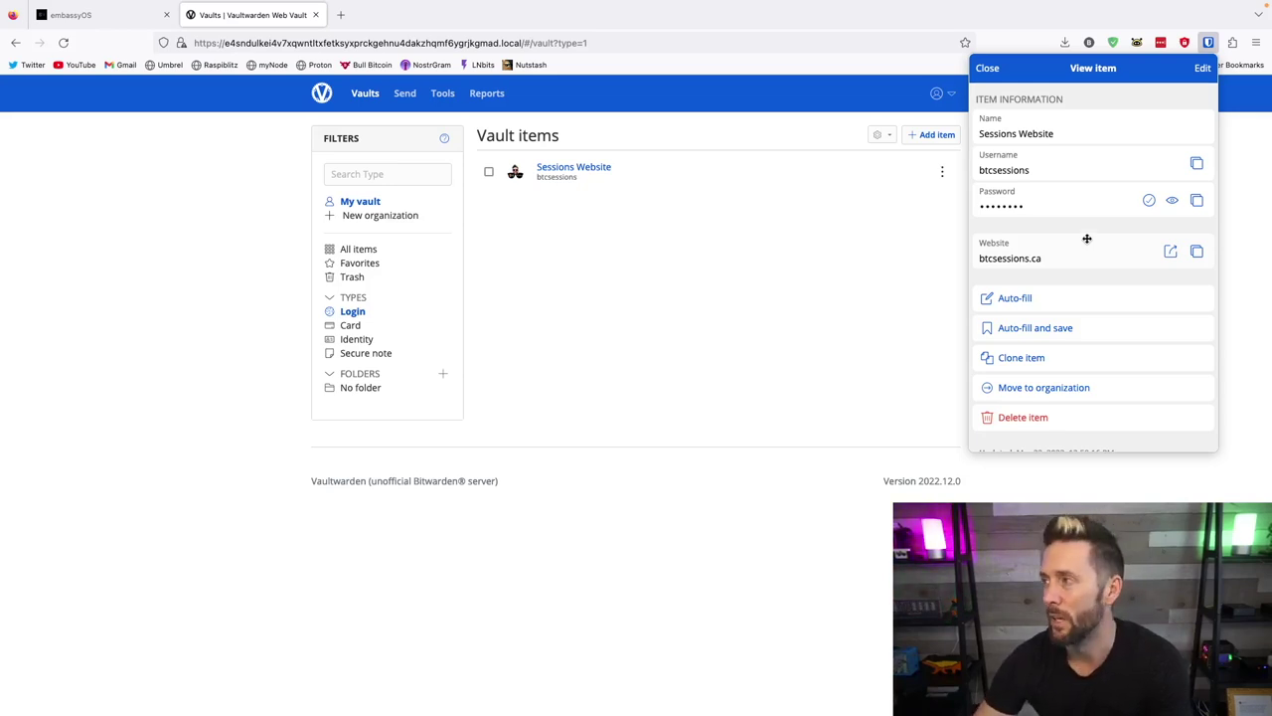
pyautogui.click(1209, 44)
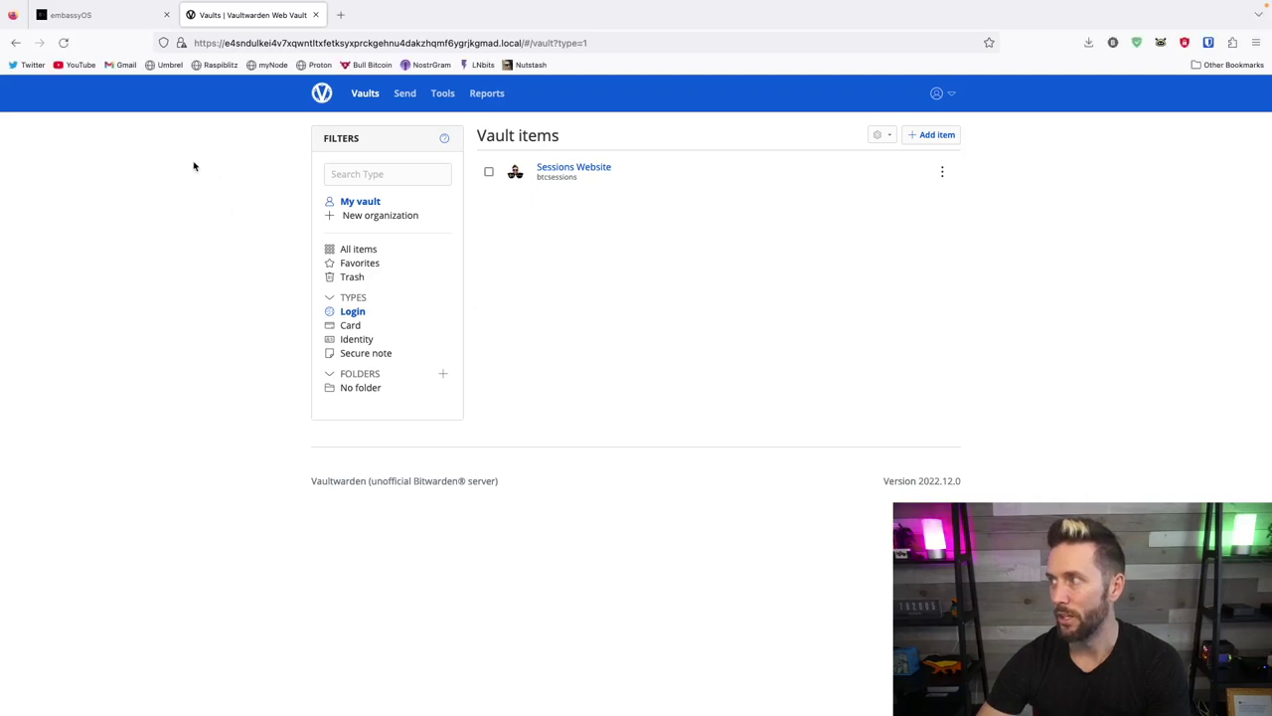
# - Disable "Ask to save logins and passwords for websites" in Firefox's Privacy & Security settings
pyautogui.click(55, 6)
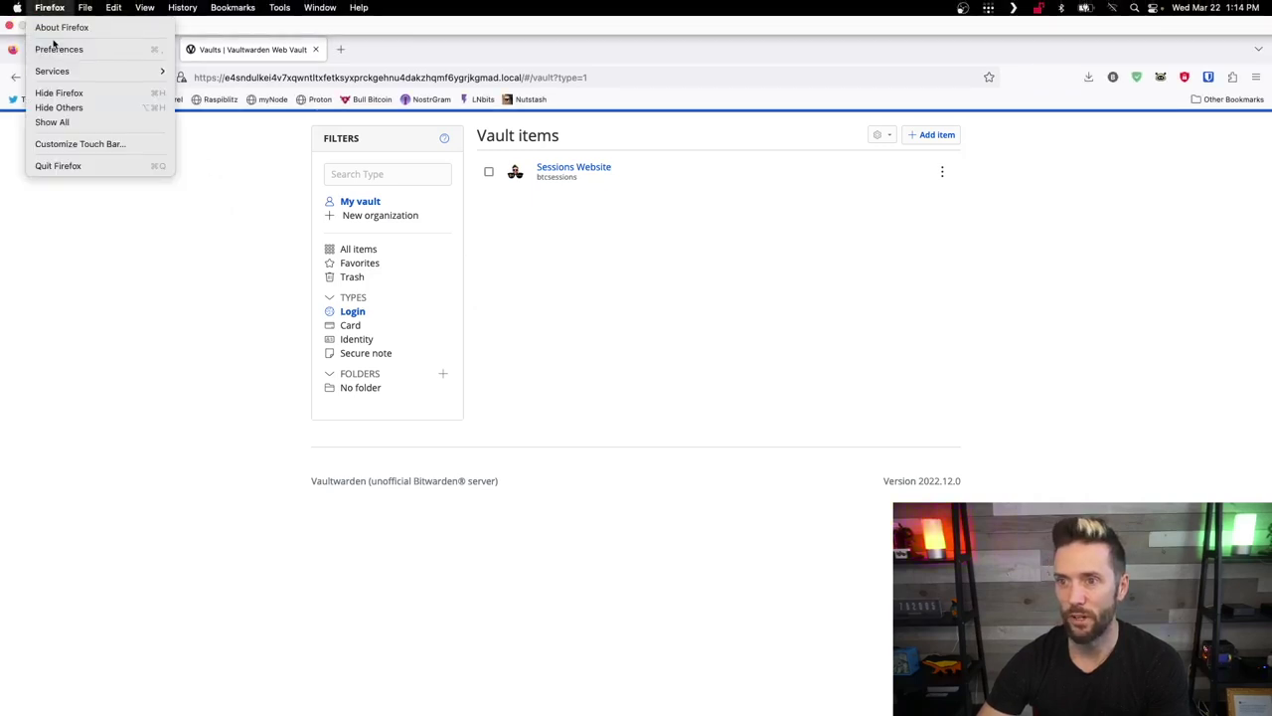
pyautogui.click(55, 47)
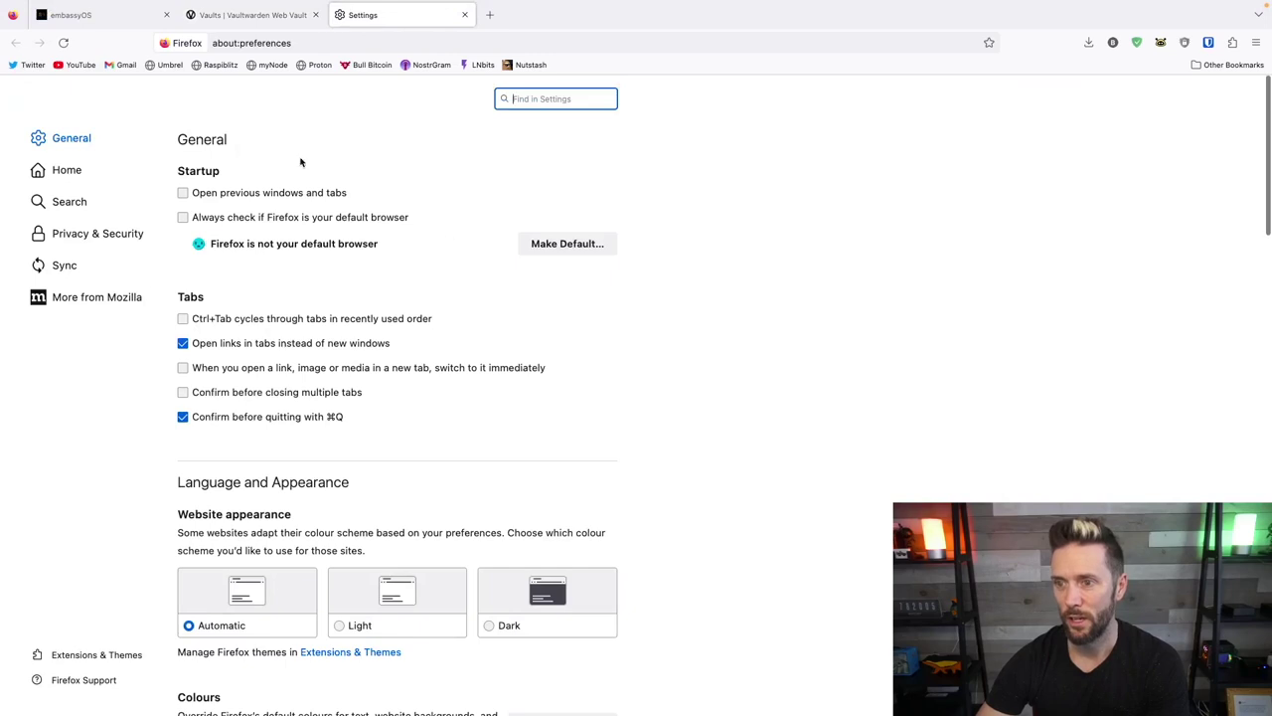
pyautogui.click(134, 234)
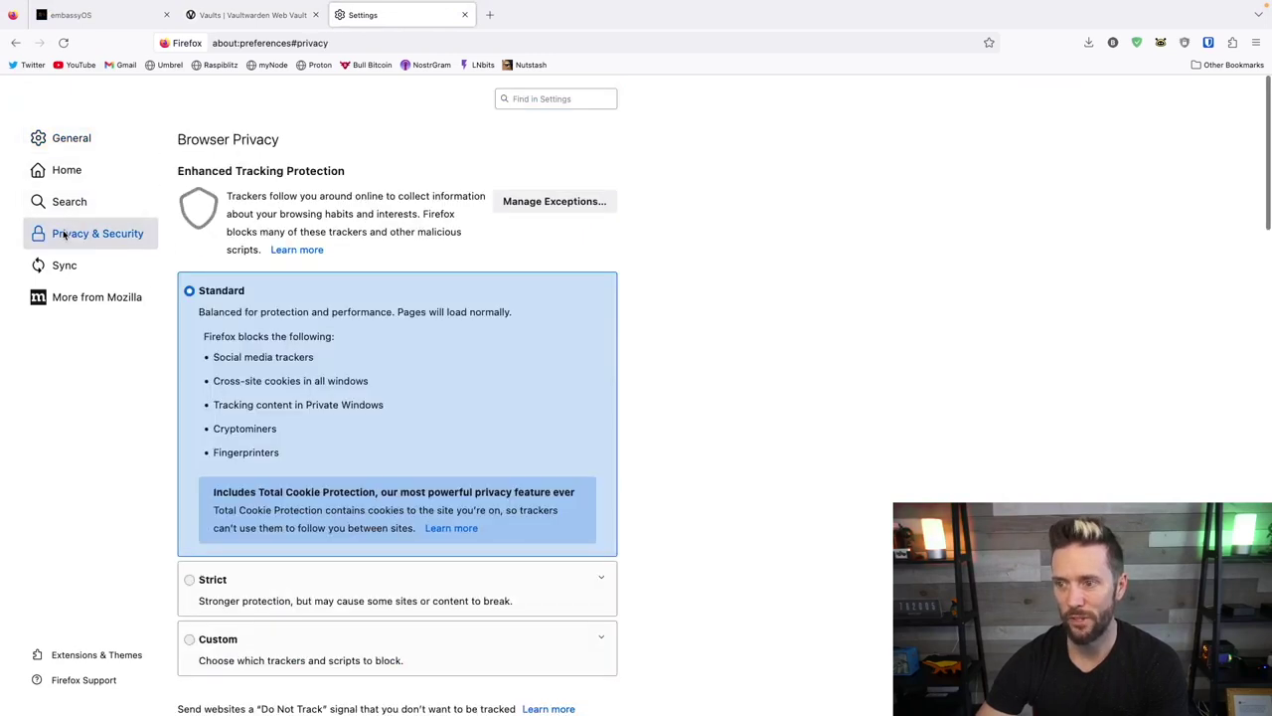
pyautogui.scroll(-4, 547, 362)
pyautogui.scroll(-8, 545, 371)
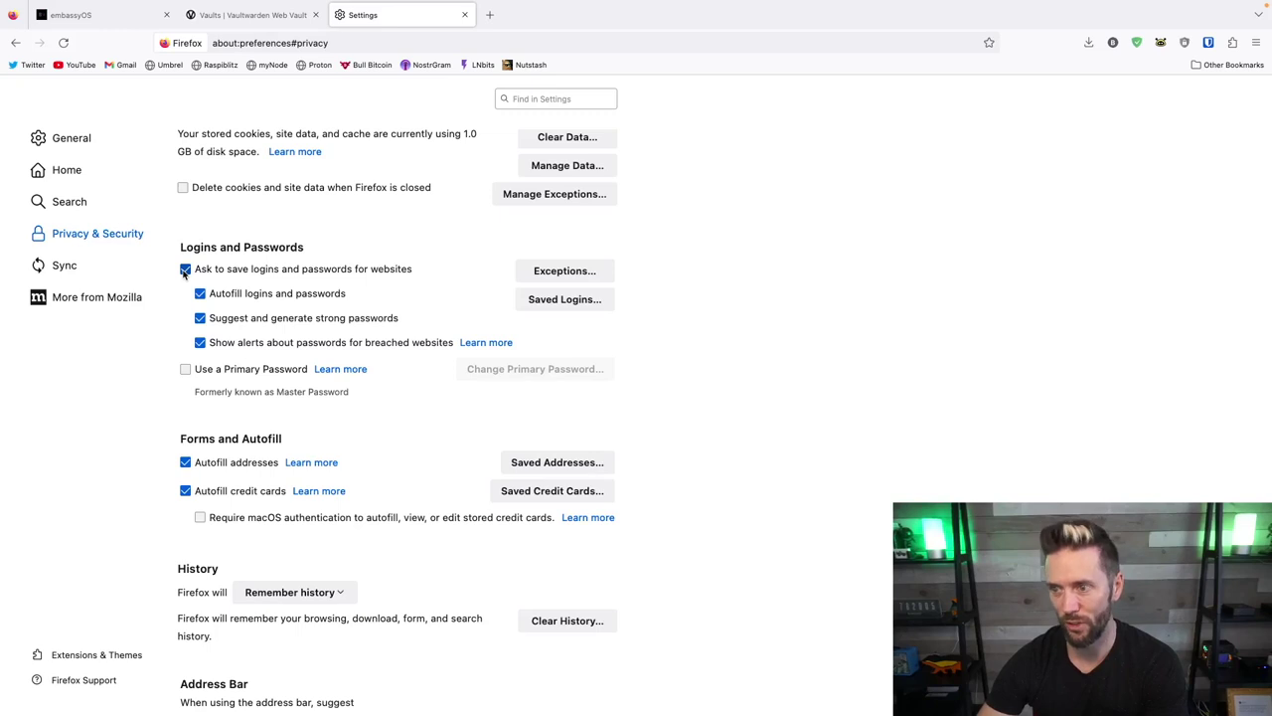
pyautogui.click(185, 270)
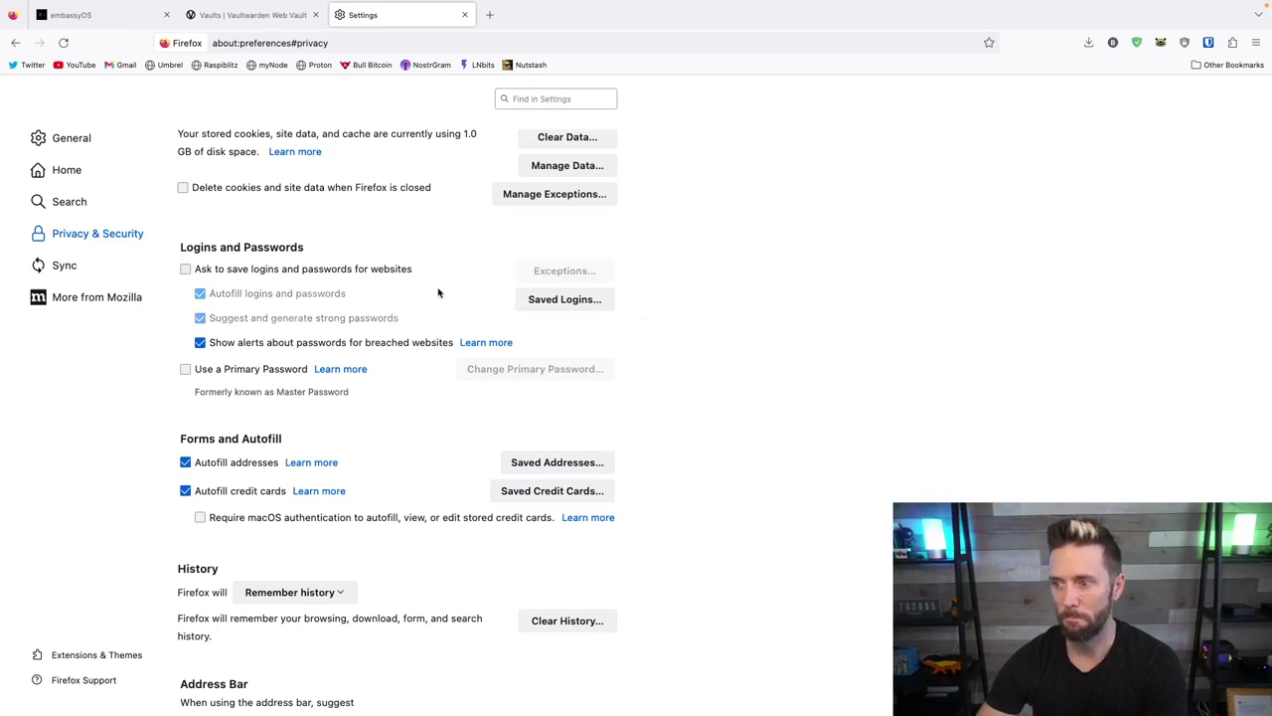
pyautogui.scroll(-2, 437, 292)
pyautogui.scroll(-1, 706, 307)
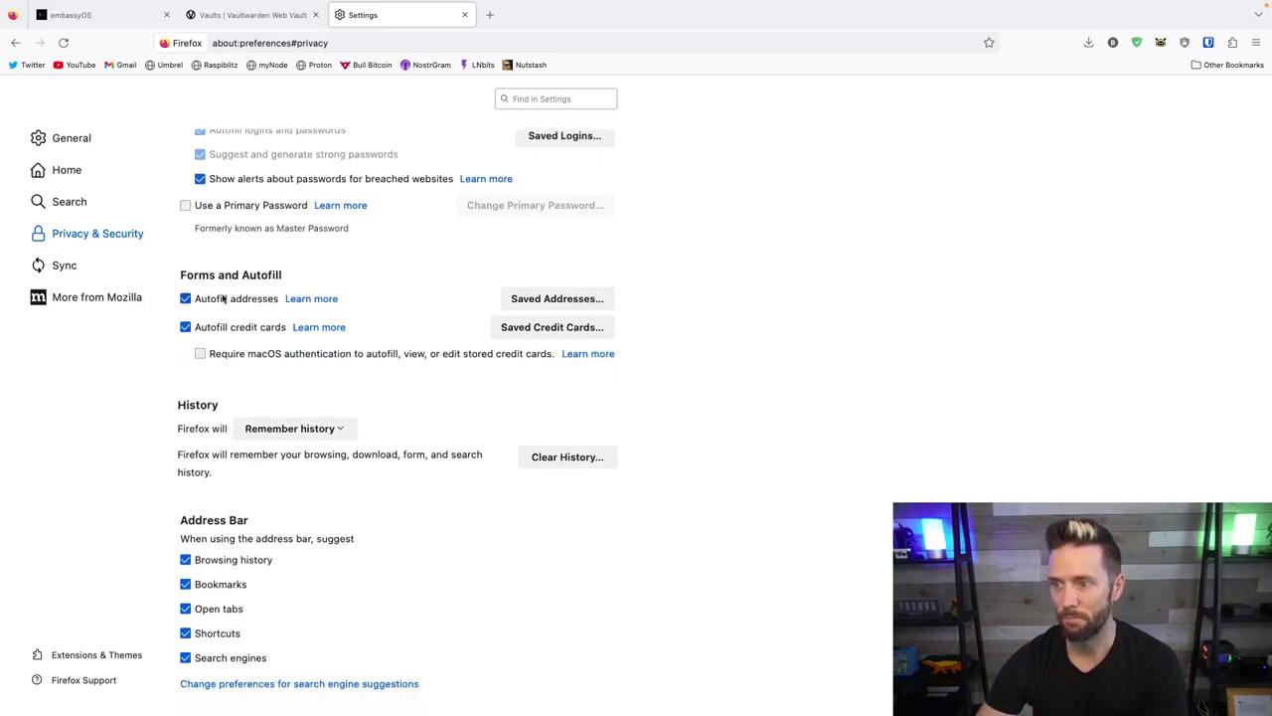
pyautogui.scroll(-2, 175, 467)
pyautogui.scroll(-4, 175, 475)
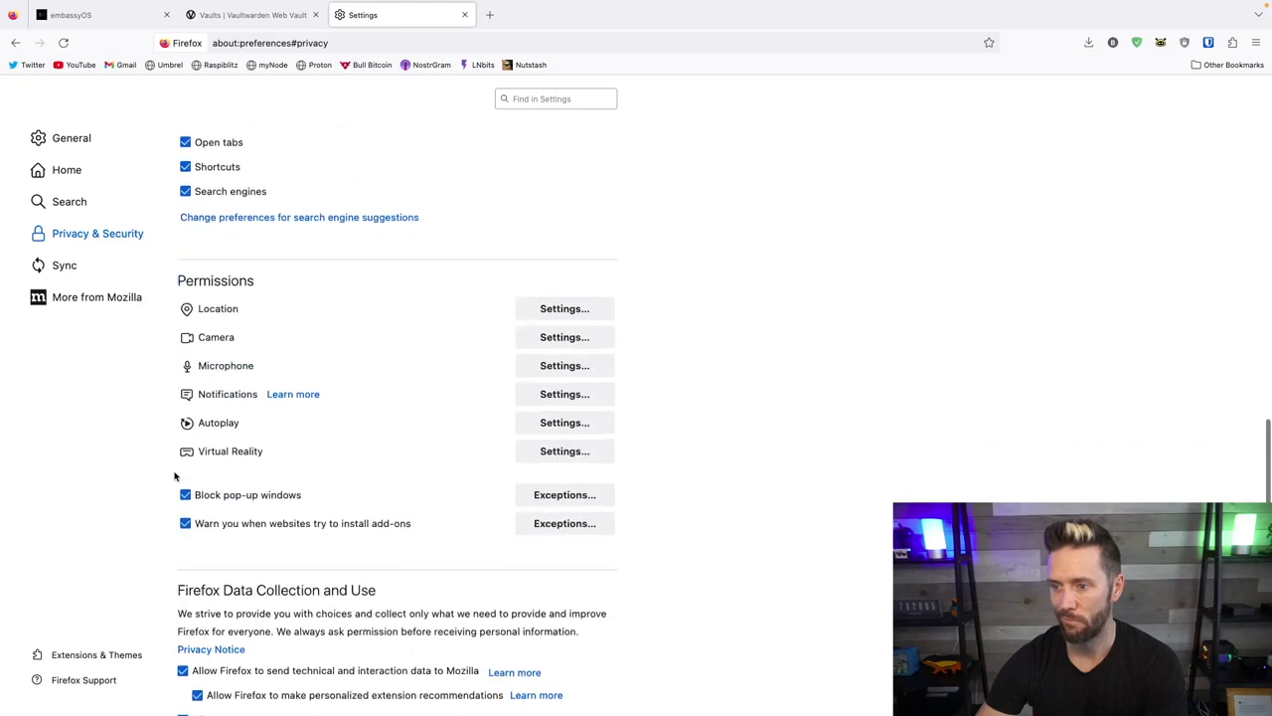
pyautogui.scroll(20, 175, 475)
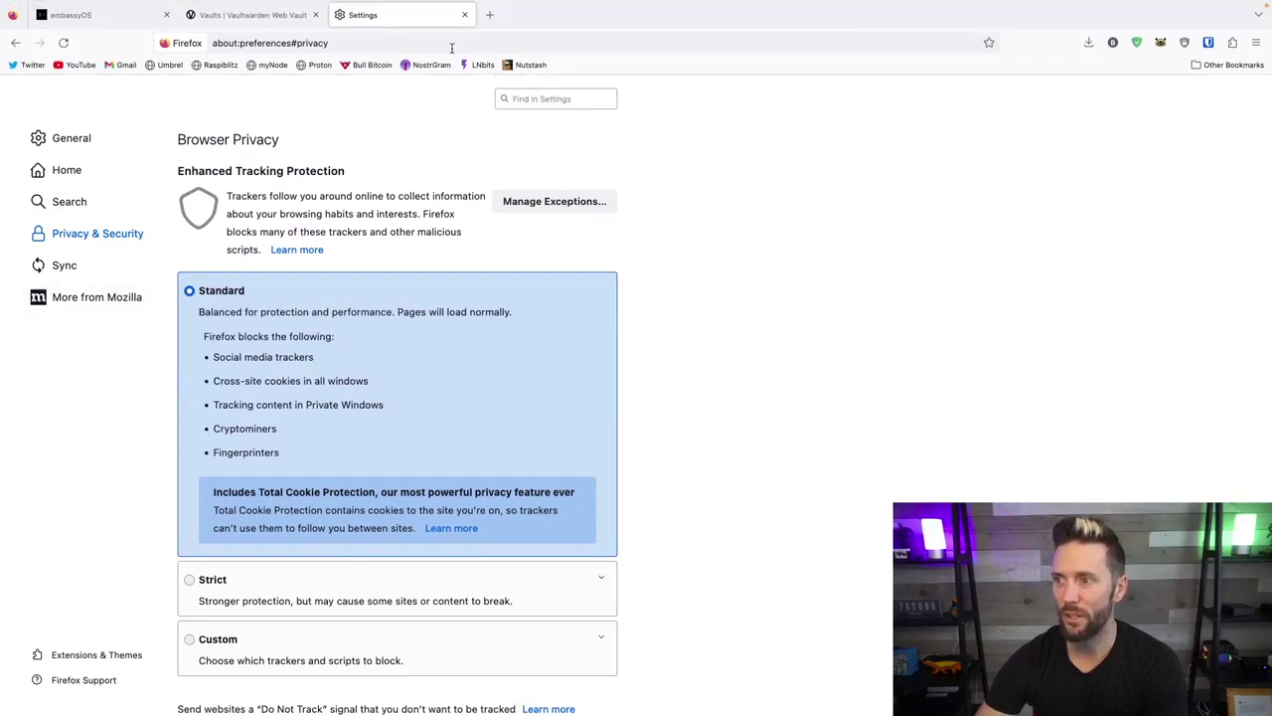
# - Leave the Firefox settings and start a Twitch sign-up with the username "satstacker2100"
pyautogui.click(464, 15)
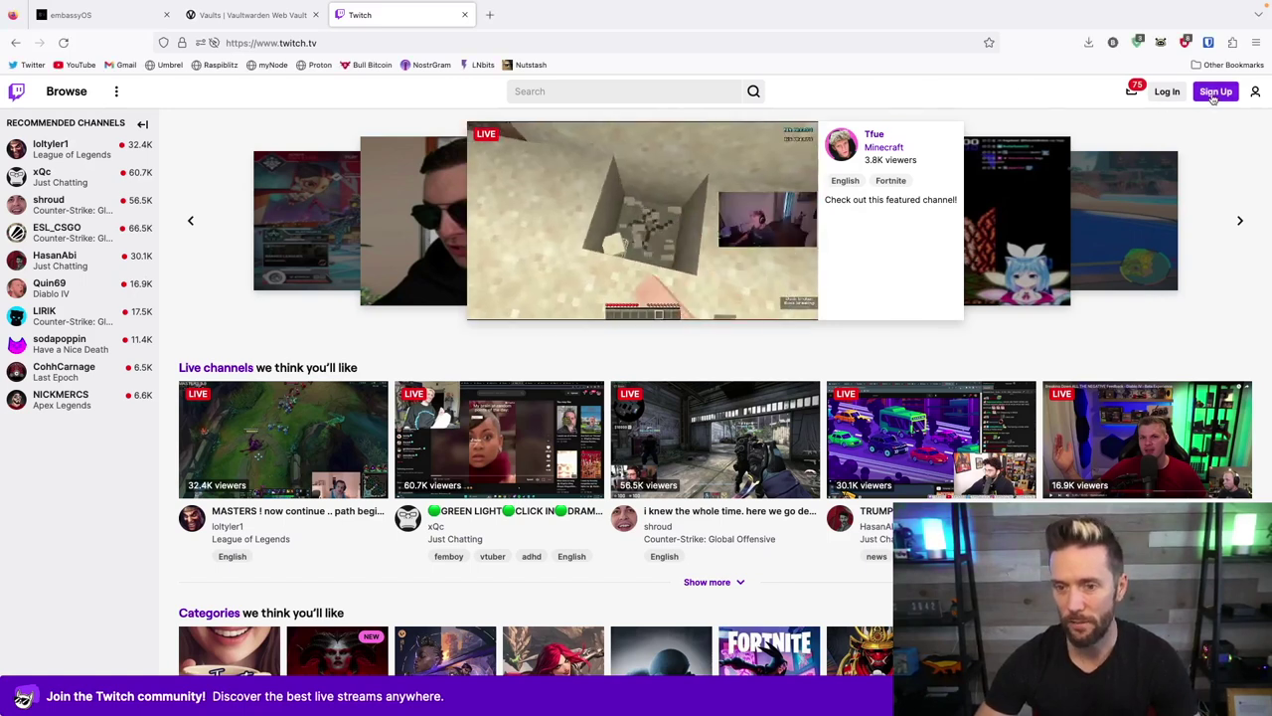
pyautogui.click(1214, 92)
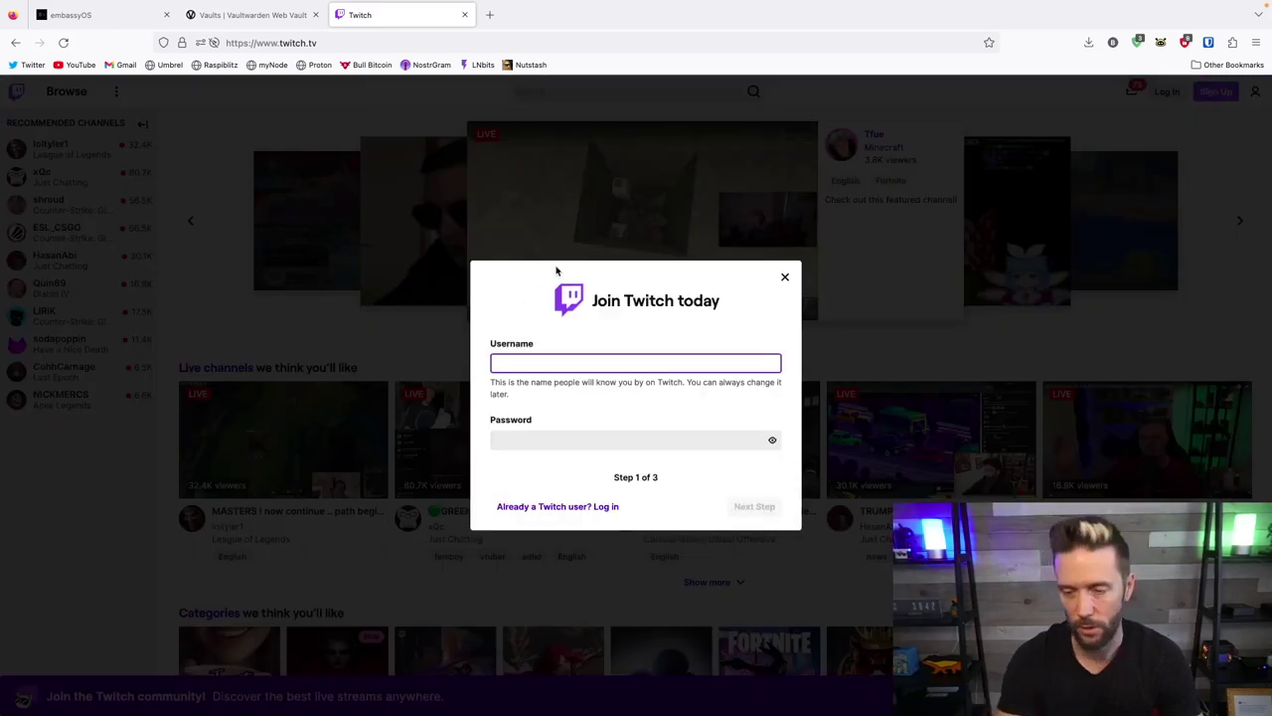
pyautogui.write('satstacker')
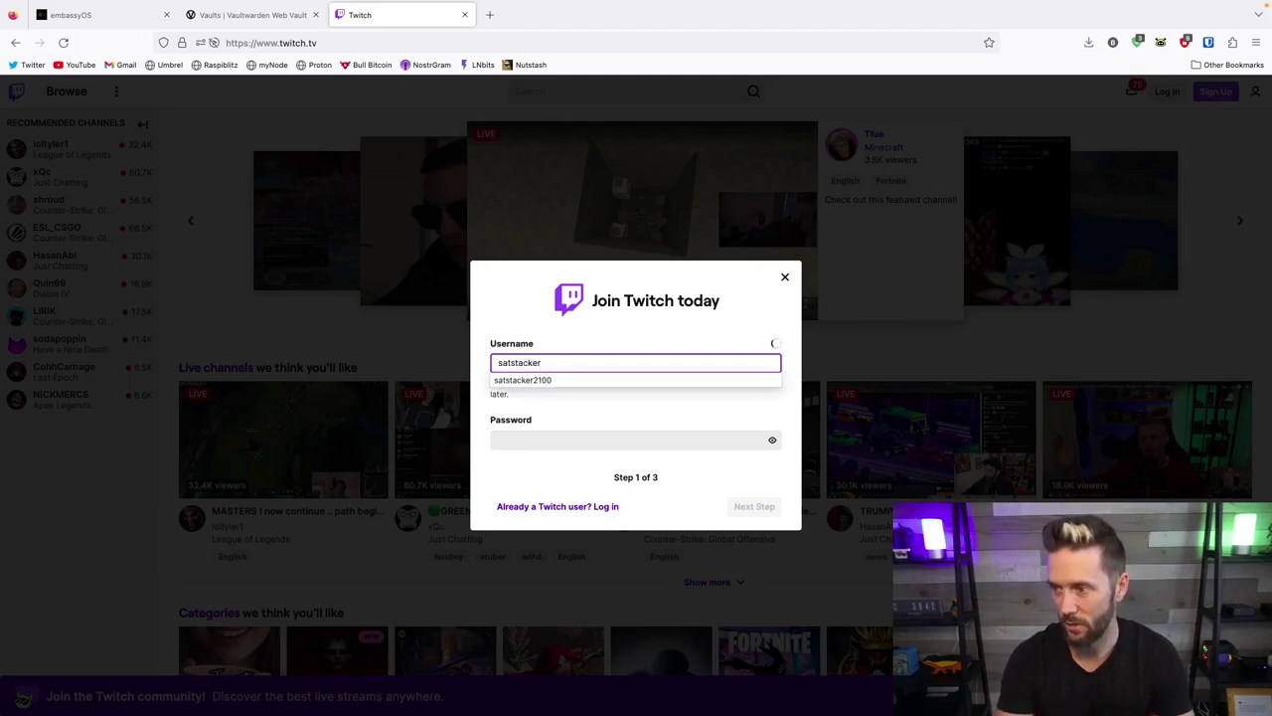
pyautogui.write('2100')
pyautogui.press('Tab')
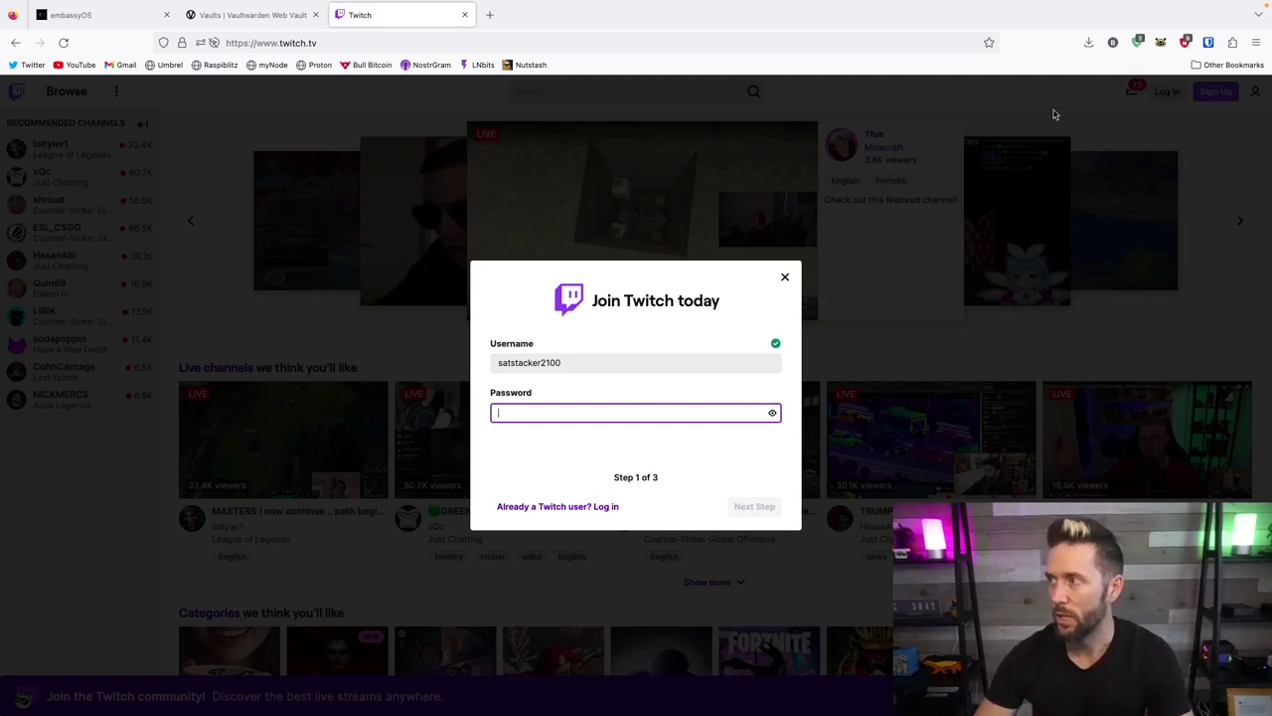
pyautogui.click(1210, 42)
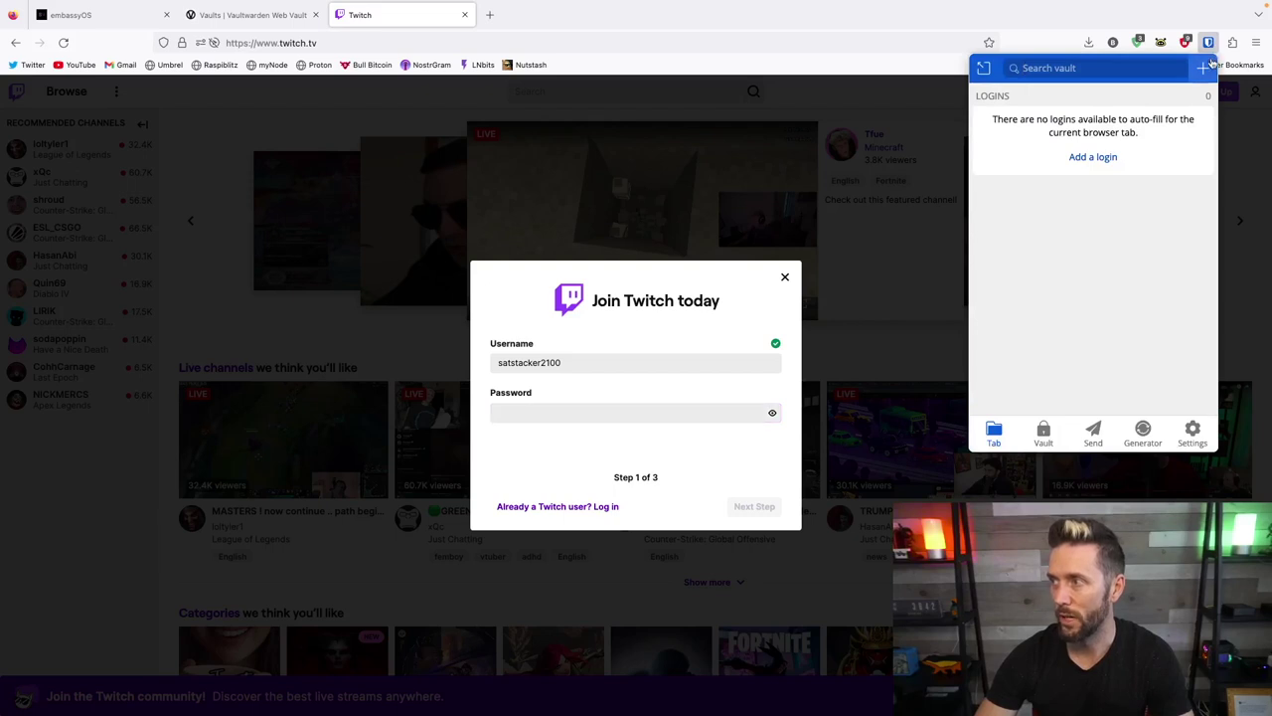
pyautogui.click(1203, 72)
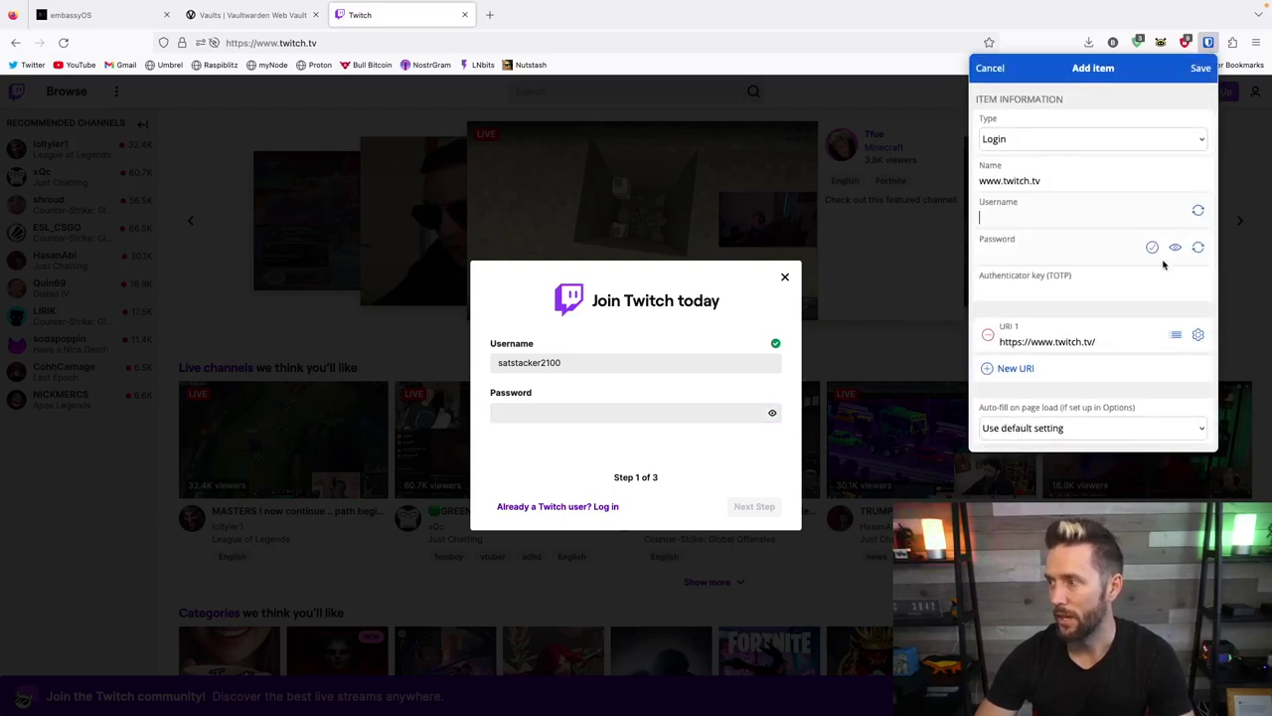
pyautogui.click(591, 362)
pyautogui.doubleClick(537, 363)
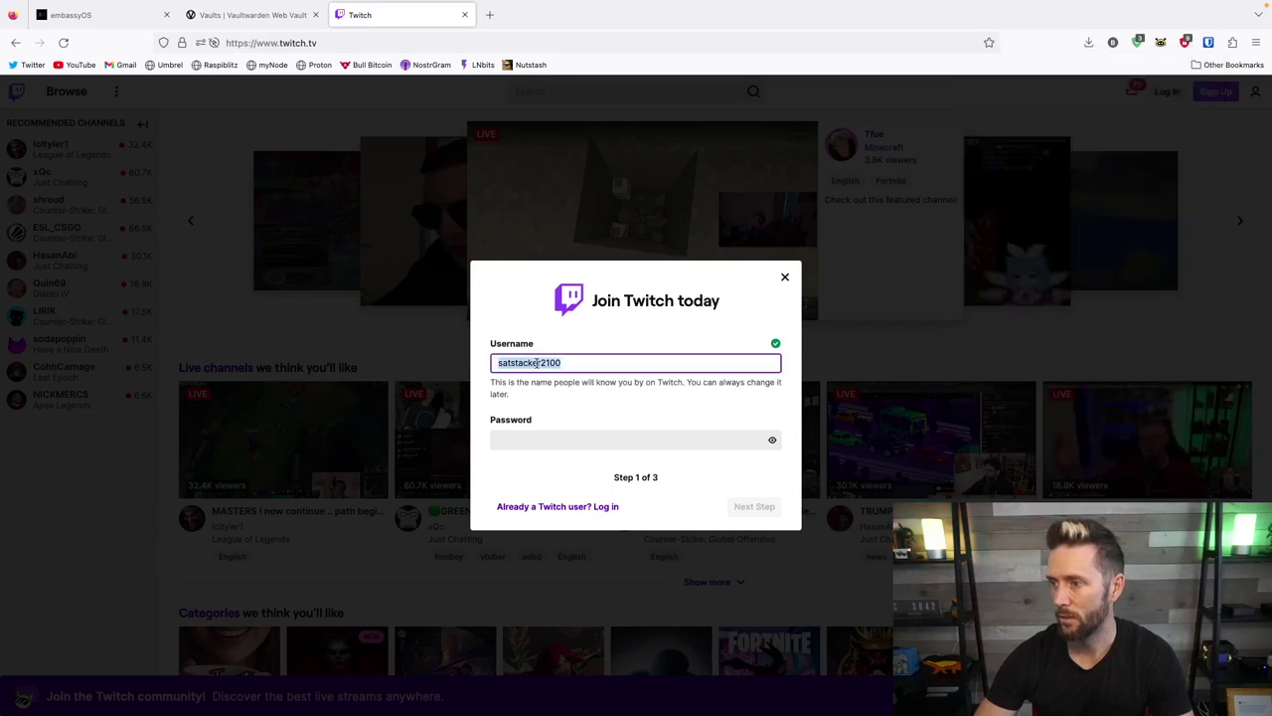
# - Start a new twitch.tv login in the Bitwarden extension, review the password generator's options and copy a generated password
pyautogui.click(1208, 42)
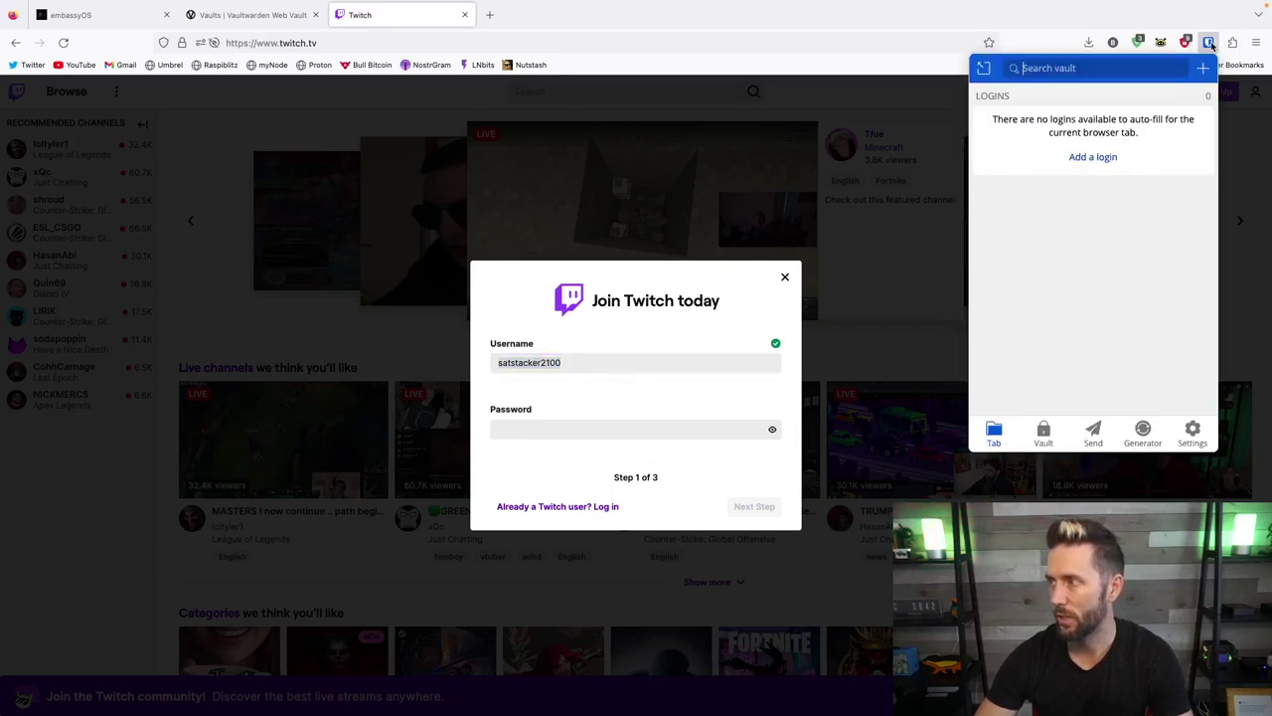
pyautogui.click(1093, 159)
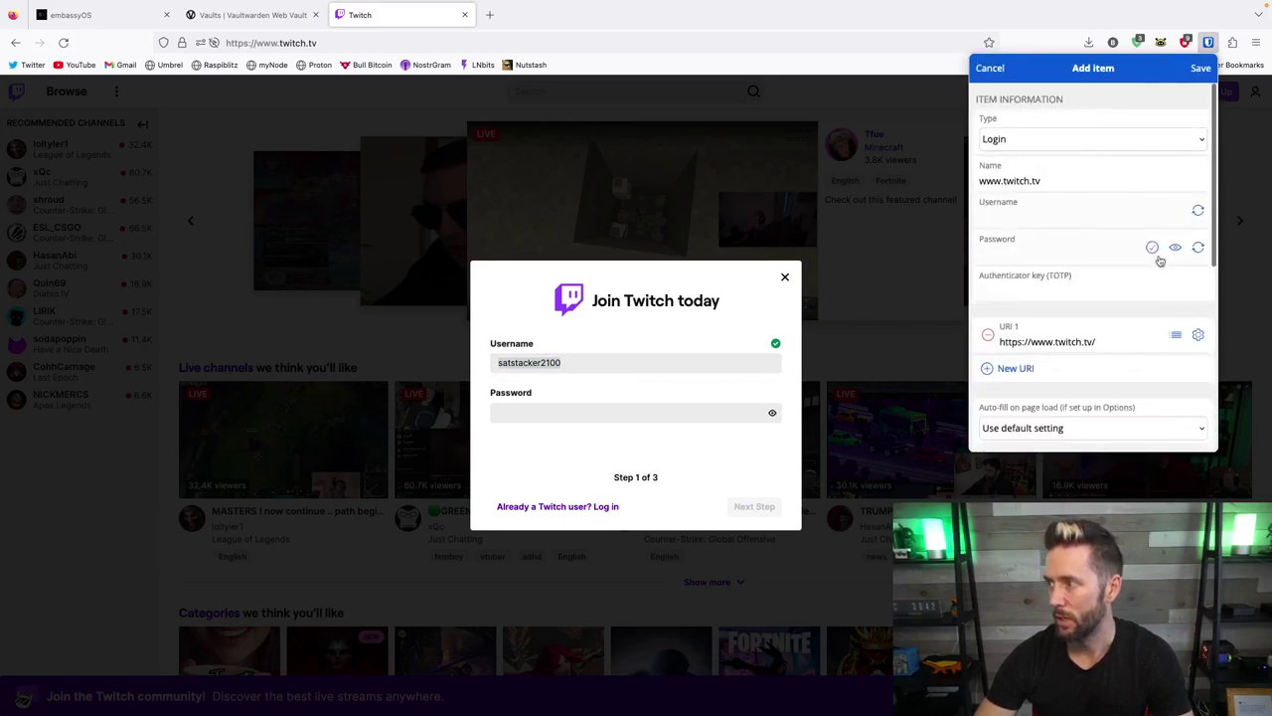
pyautogui.click(1198, 247)
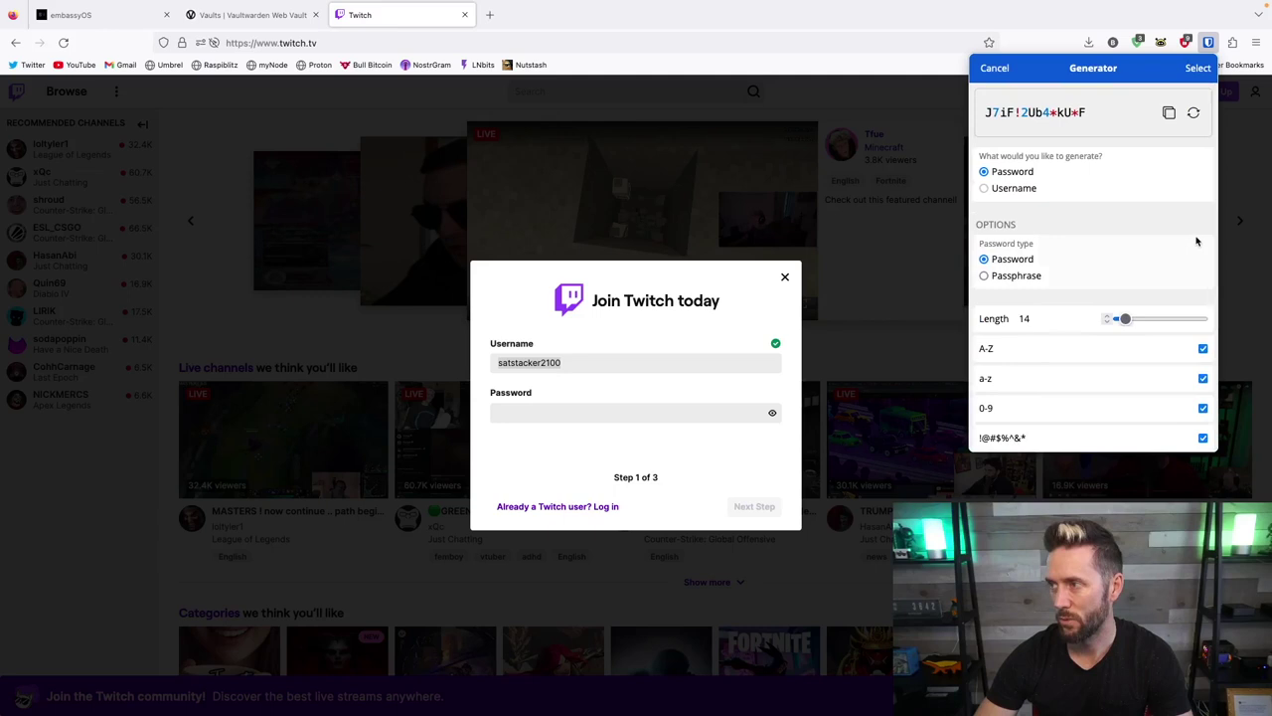
pyautogui.click(994, 69)
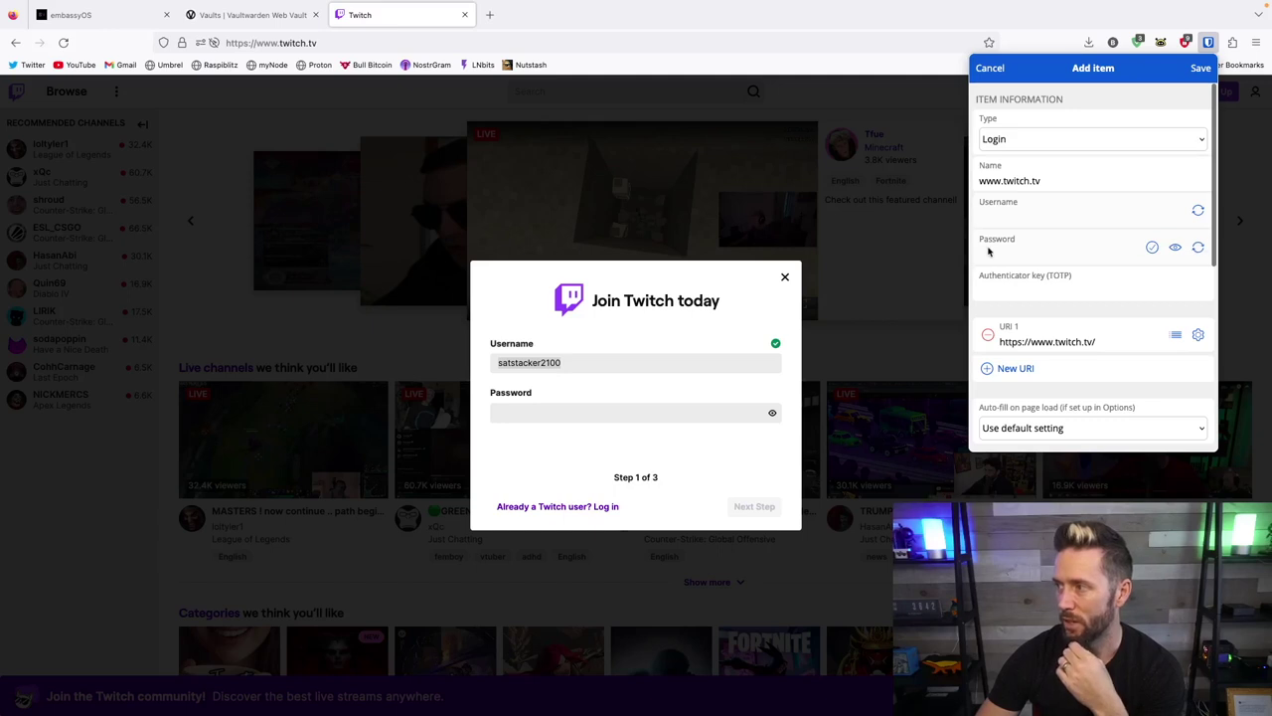
pyautogui.click(1198, 249)
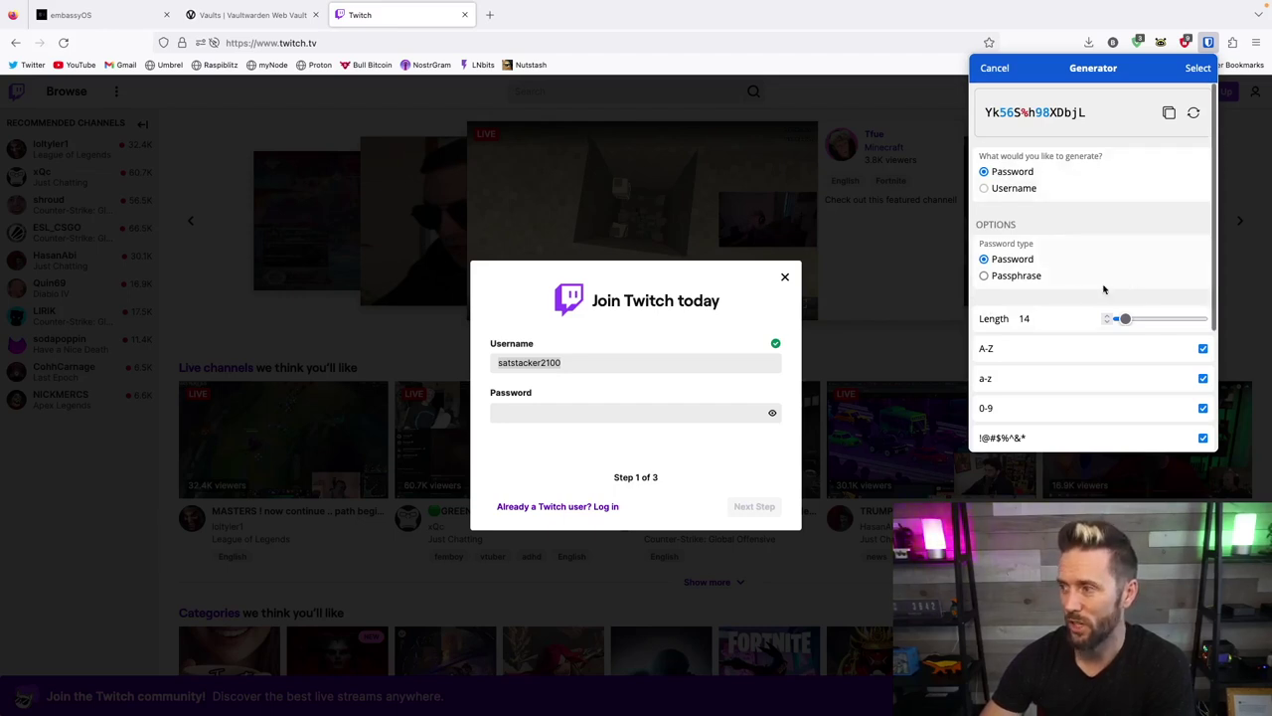
pyautogui.scroll(-4, 1081, 277)
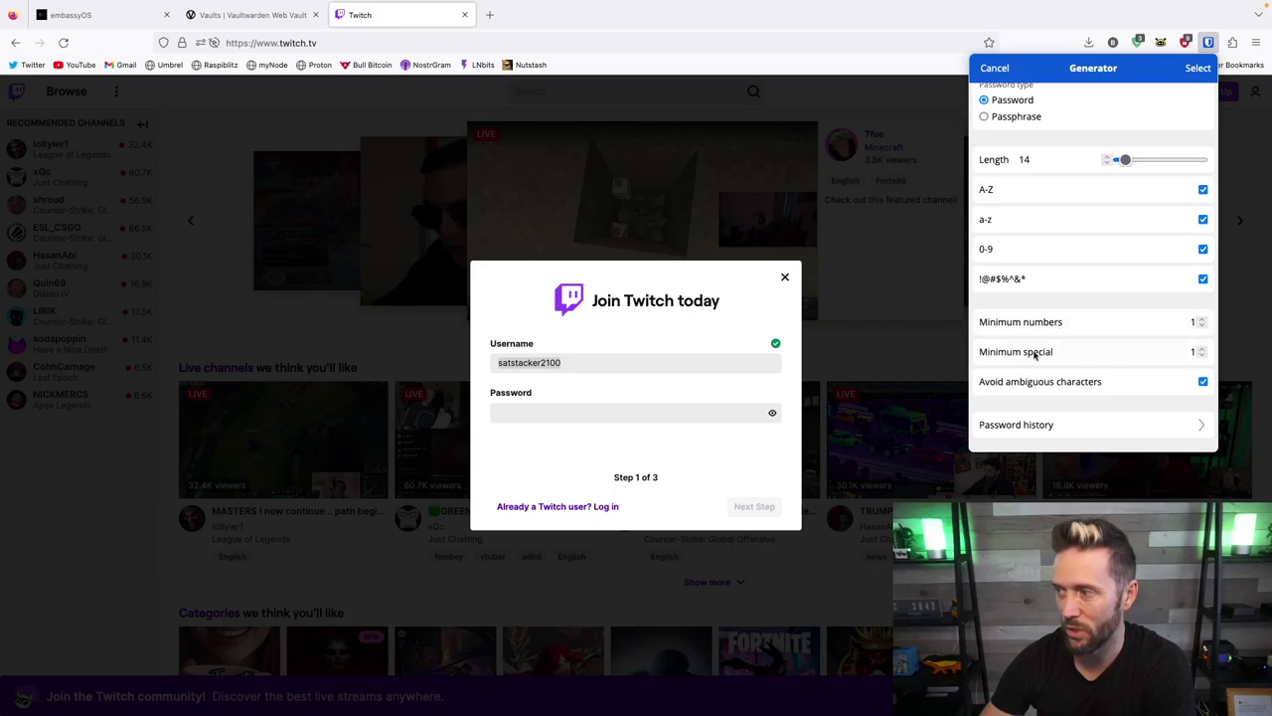
pyautogui.scroll(3, 1096, 315)
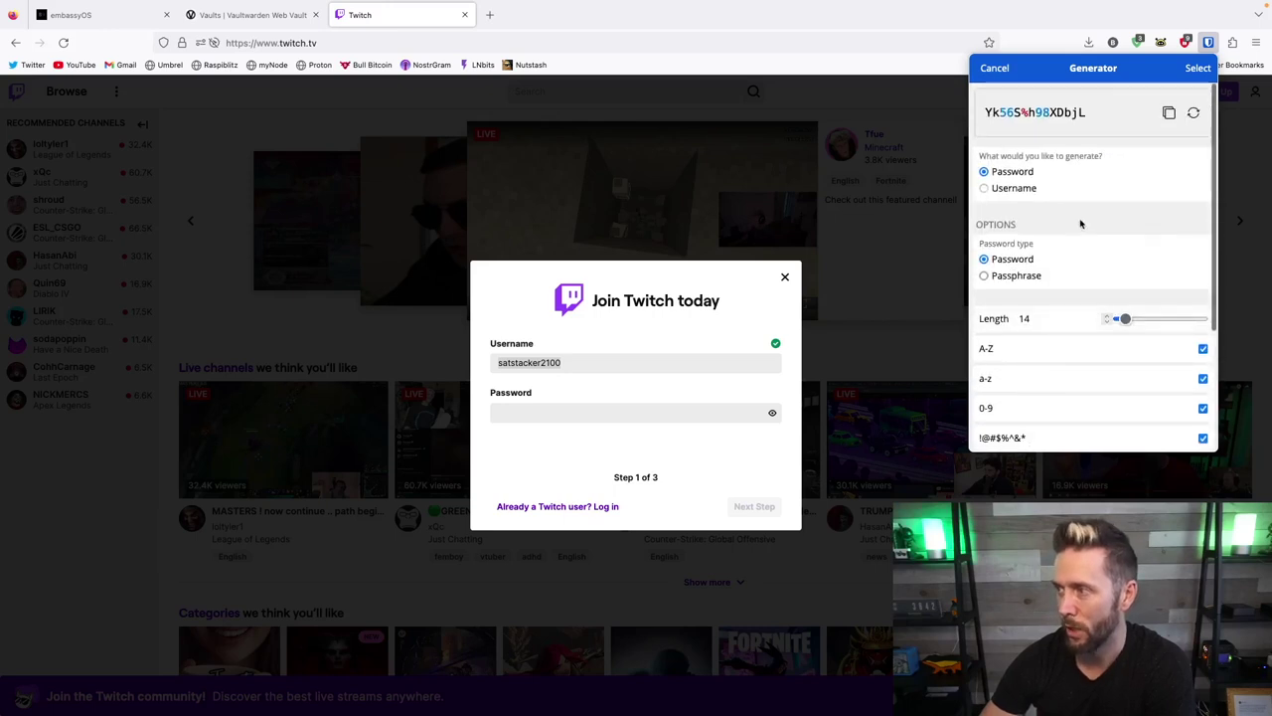
pyautogui.click(1169, 113)
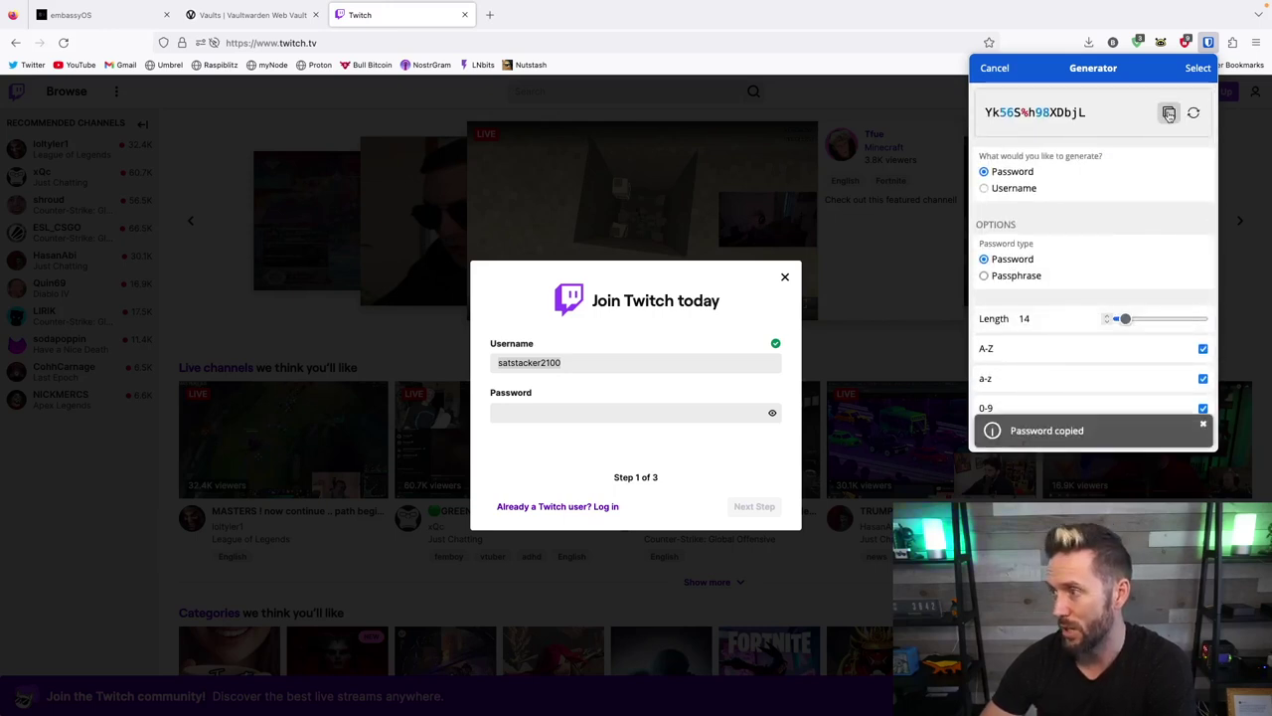
# - Paste the generated password into the Twitch sign-up, proceed to its second stage and save the login to Bitwarden
pyautogui.click(566, 417)
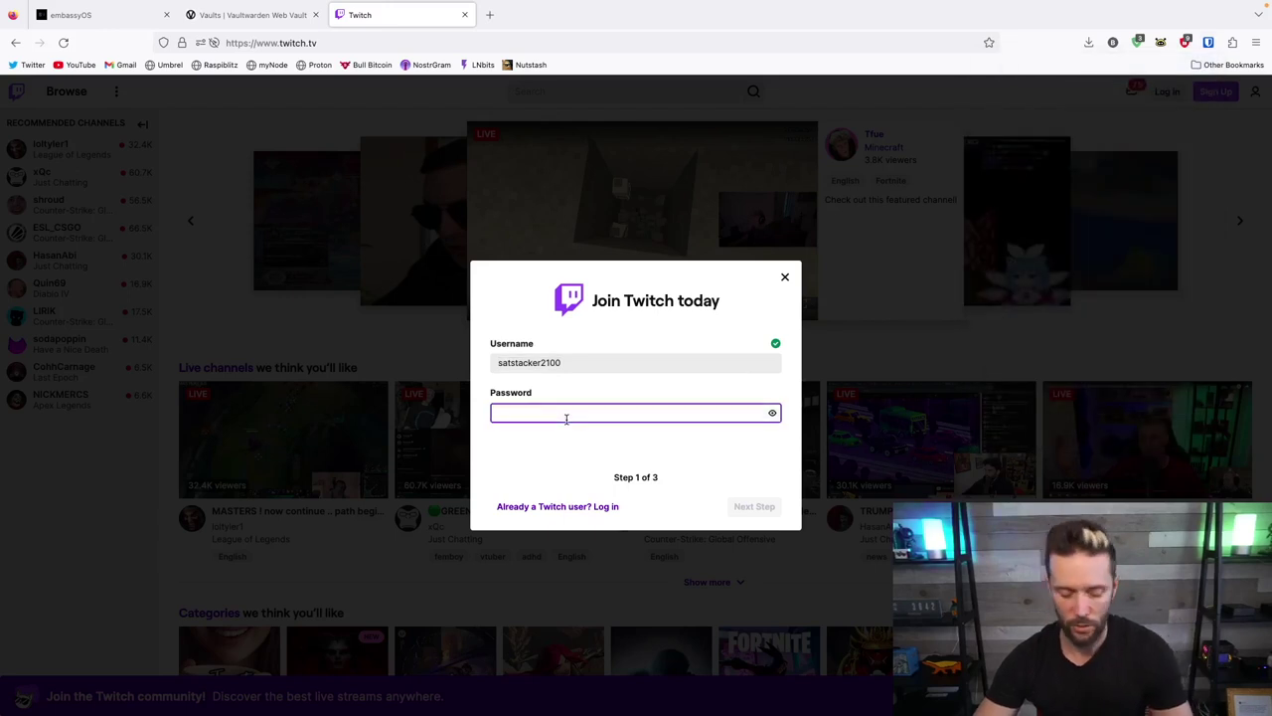
pyautogui.press('super+v')
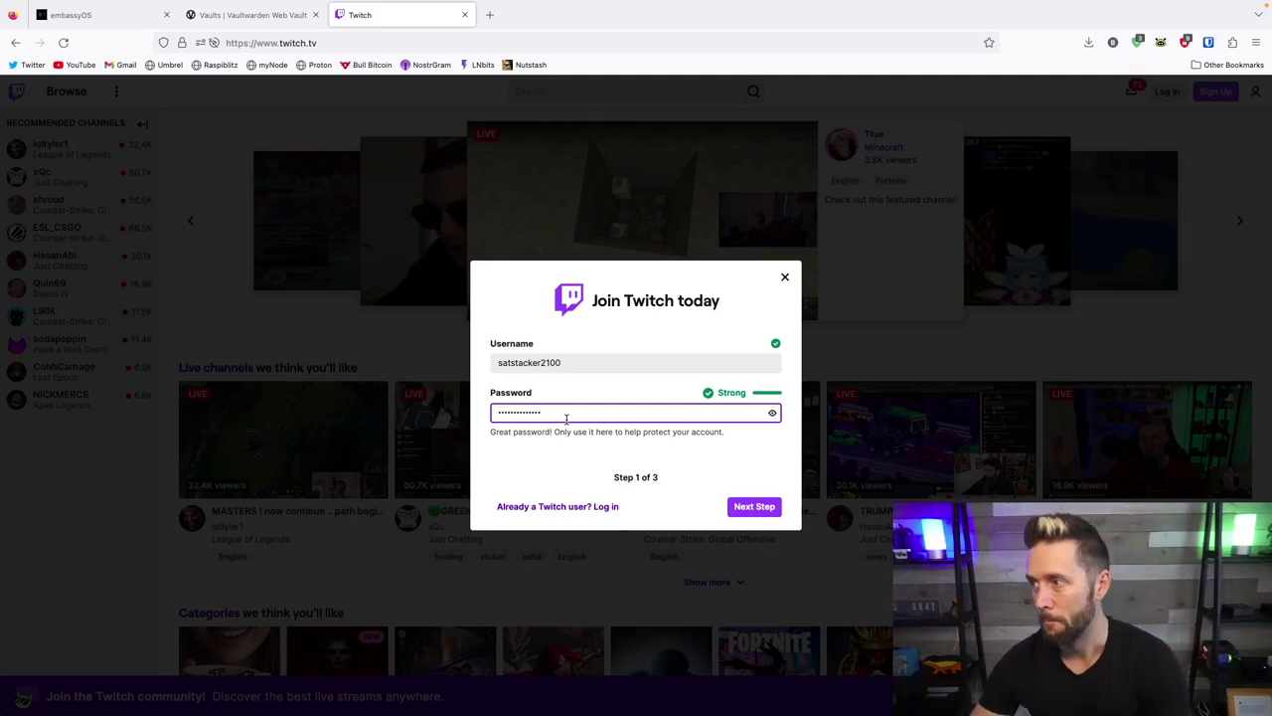
pyautogui.click(746, 505)
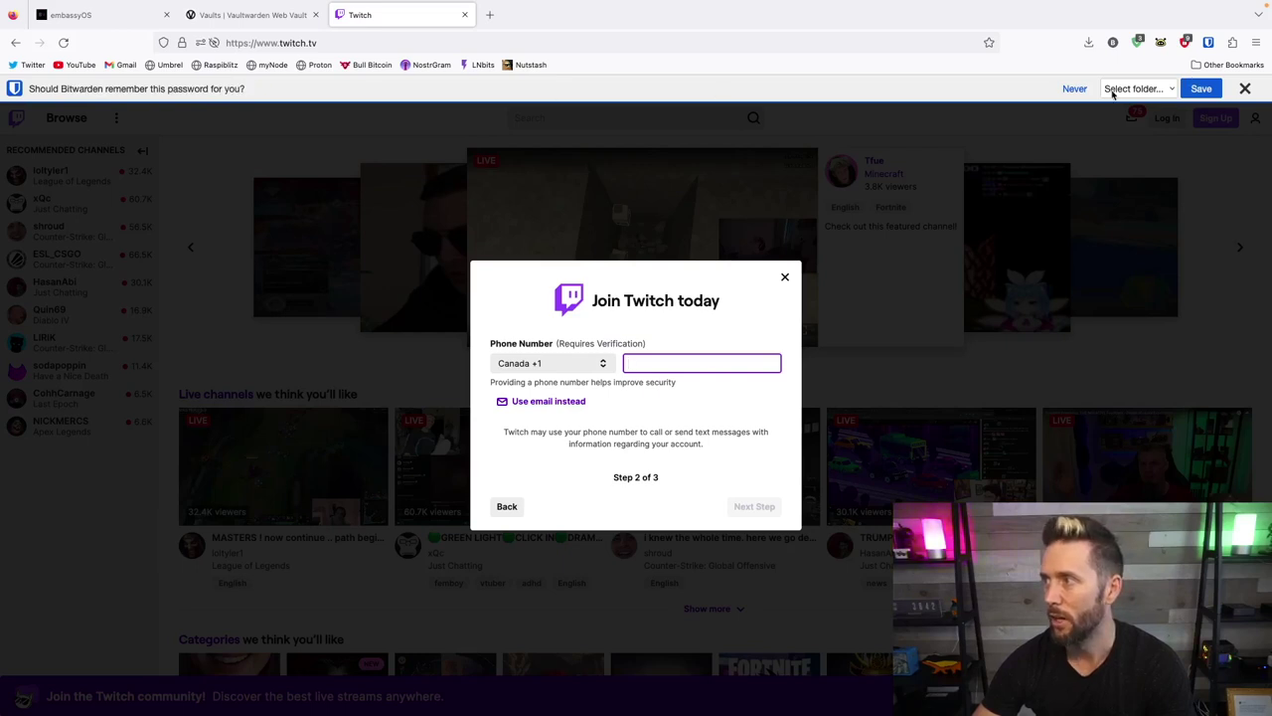
pyautogui.click(1200, 89)
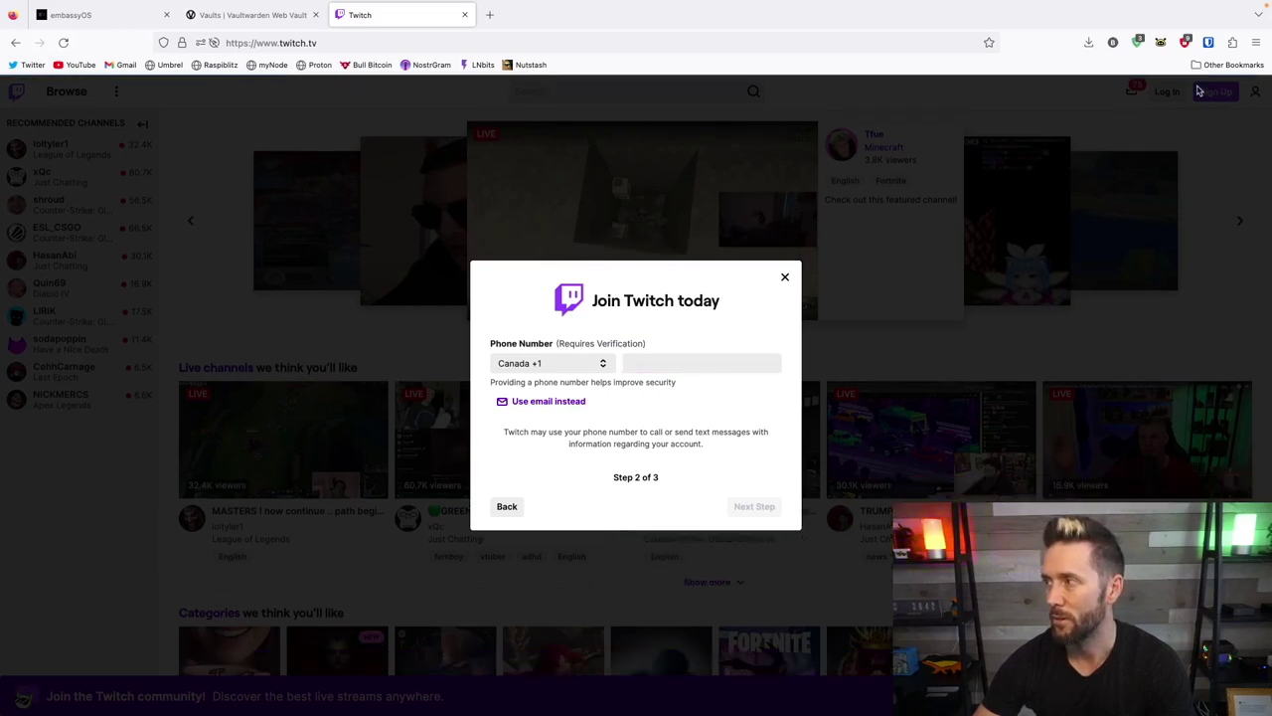
# - Check for the saved twitch.tv login in the Bitwarden extension and, after closing the sign-up form, in the reloaded Vaultwarden web vault
pyautogui.click(1209, 43)
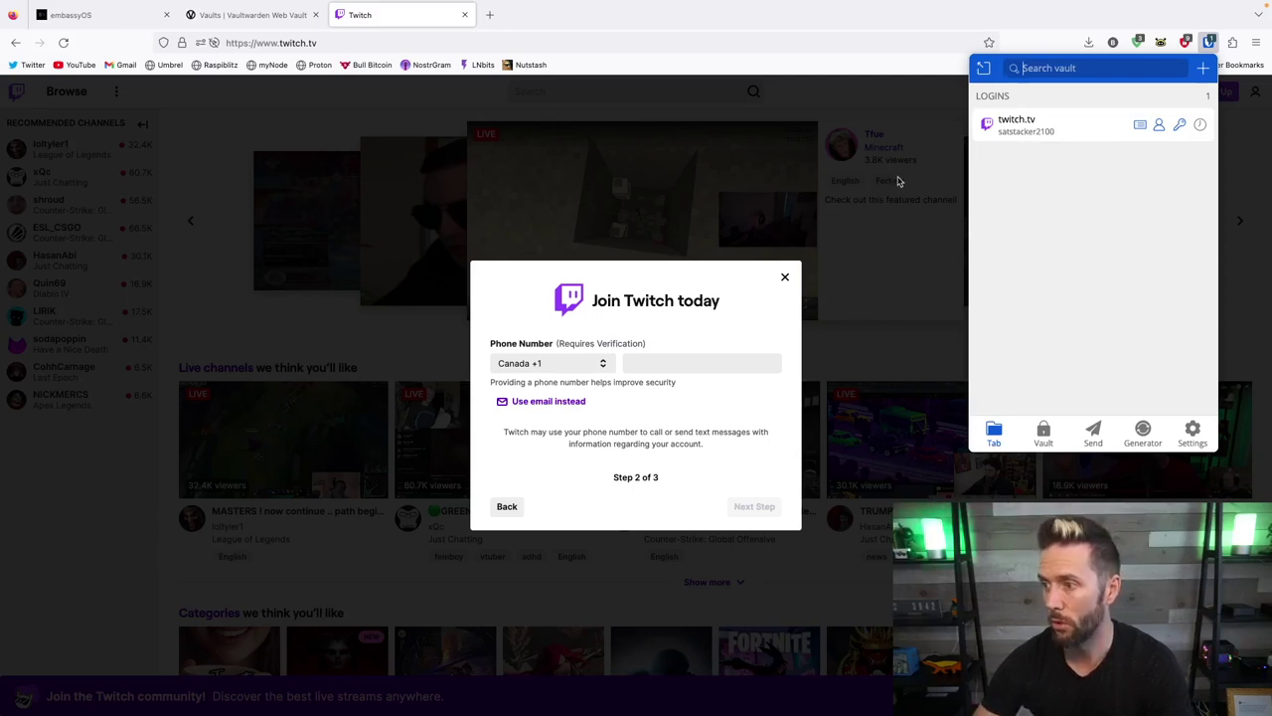
pyautogui.click(707, 301)
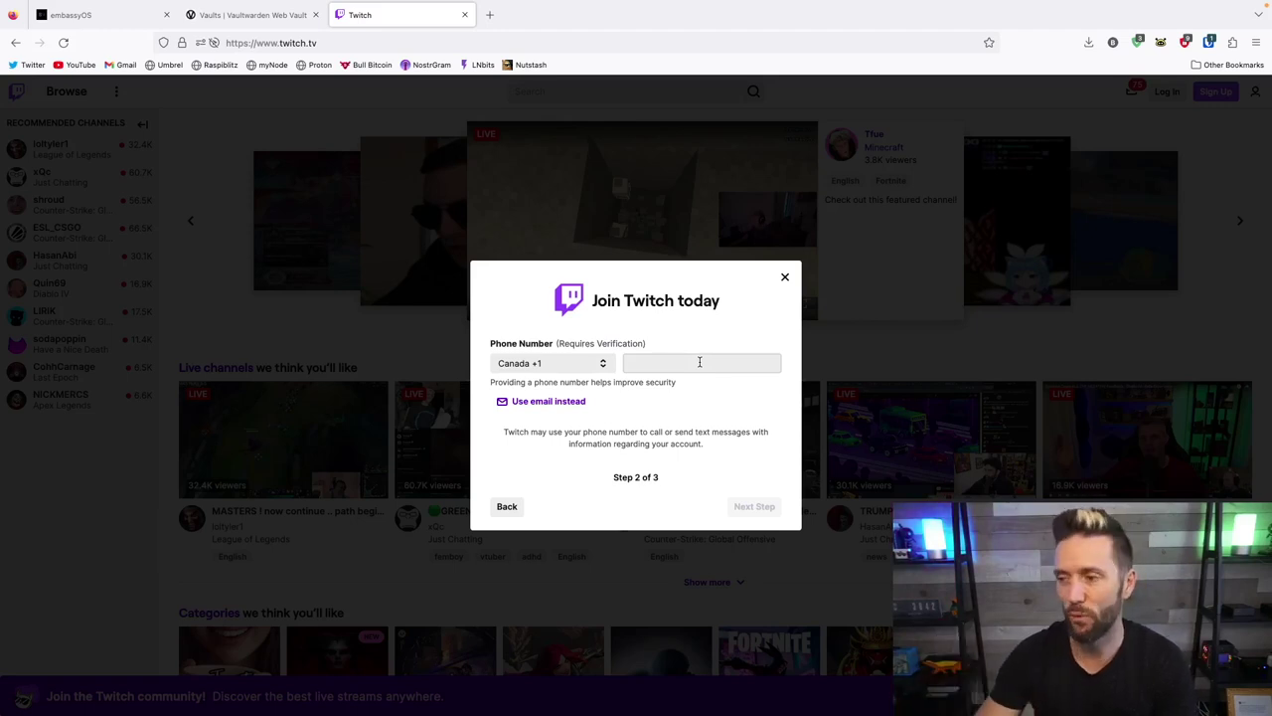
pyautogui.click(785, 279)
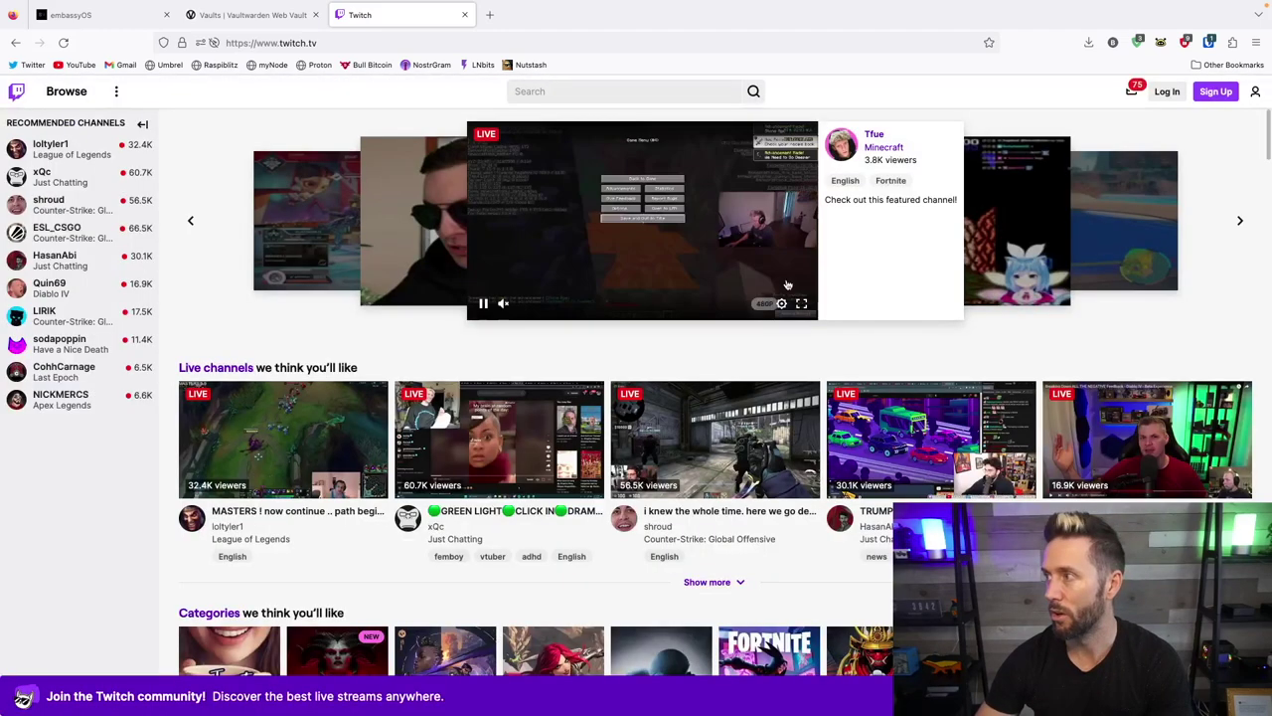
pyautogui.click(248, 15)
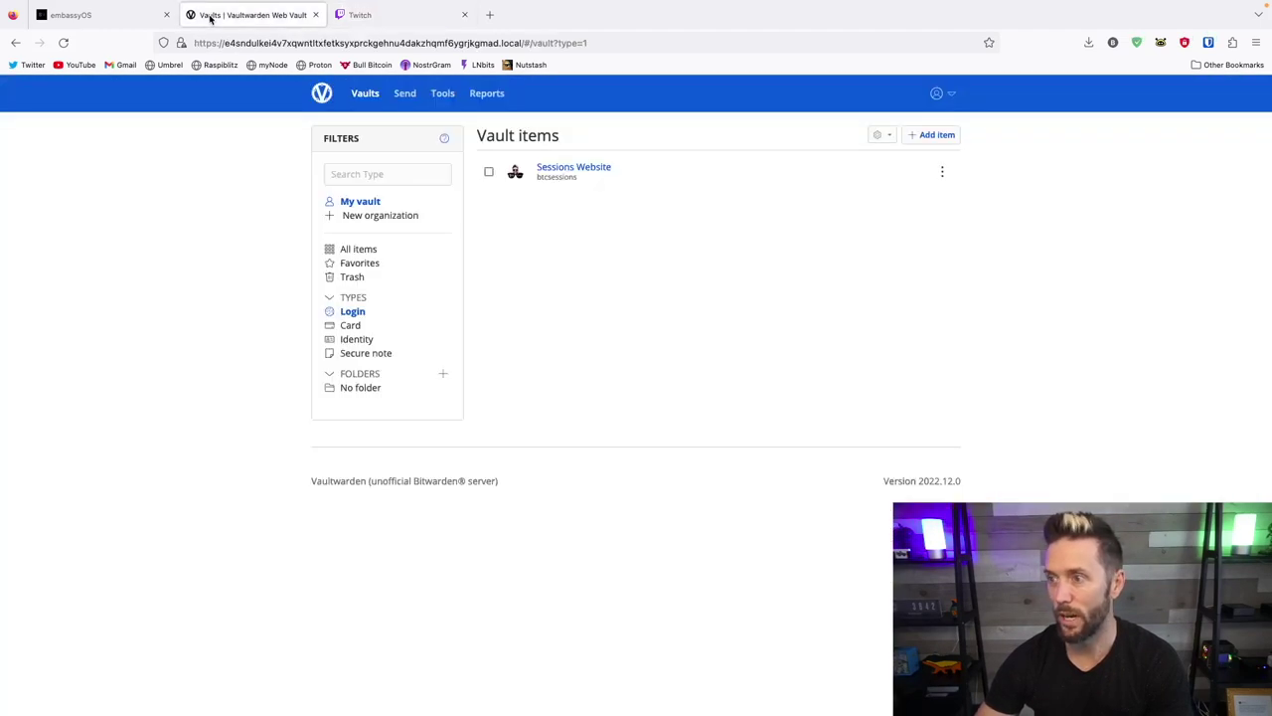
pyautogui.click(64, 43)
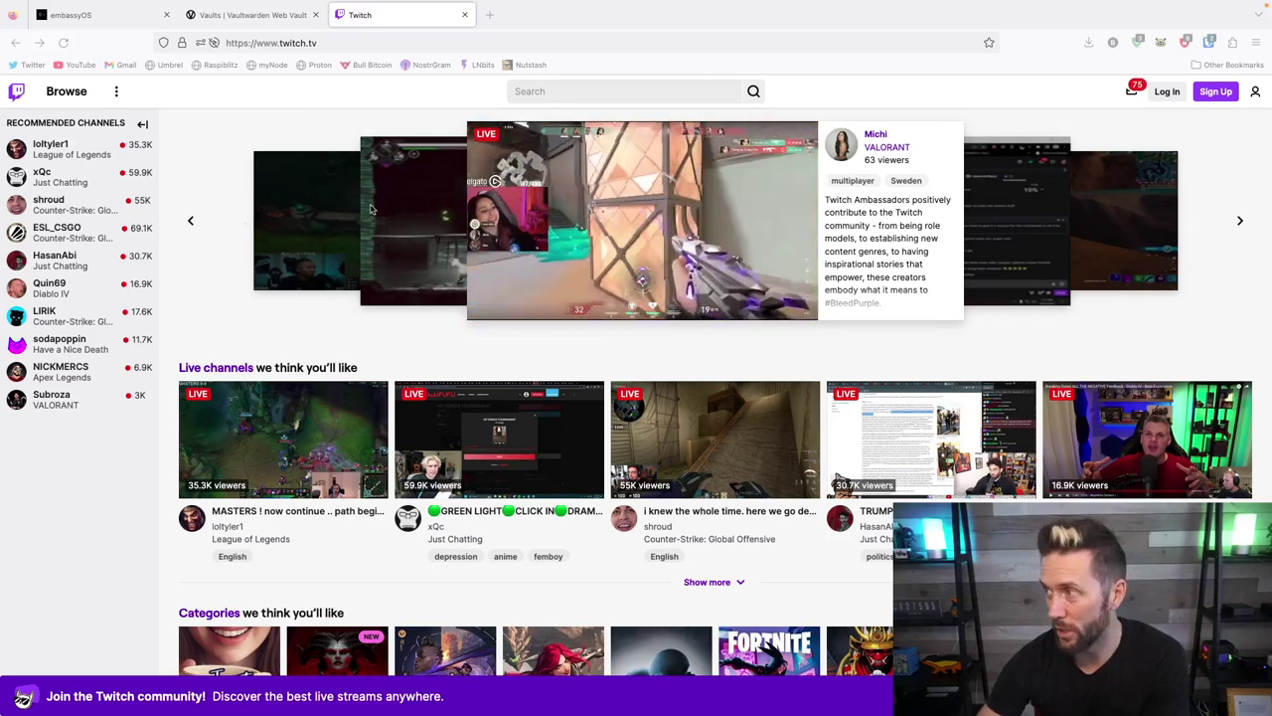
# - Fill Twitch's login form with the saved "btcsessions" username and password from the Bitwarden extension and submit it
pyautogui.click(1167, 92)
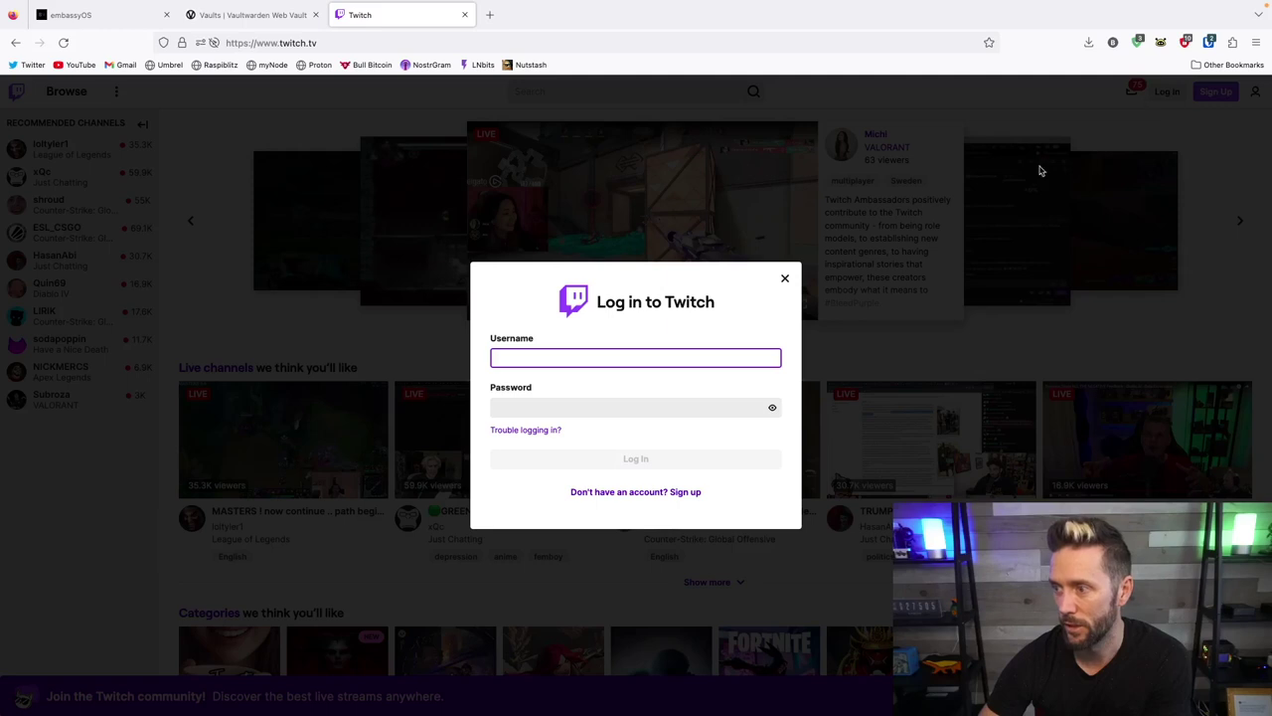
pyautogui.click(617, 360)
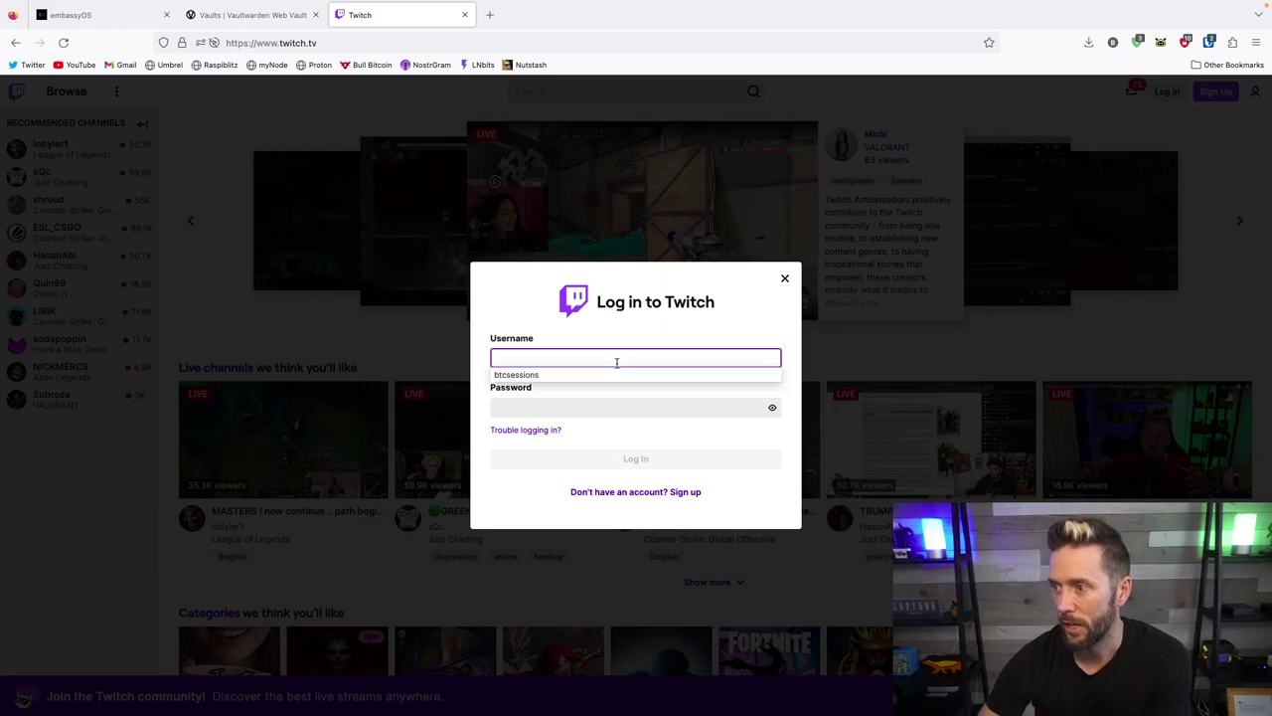
pyautogui.click(932, 238)
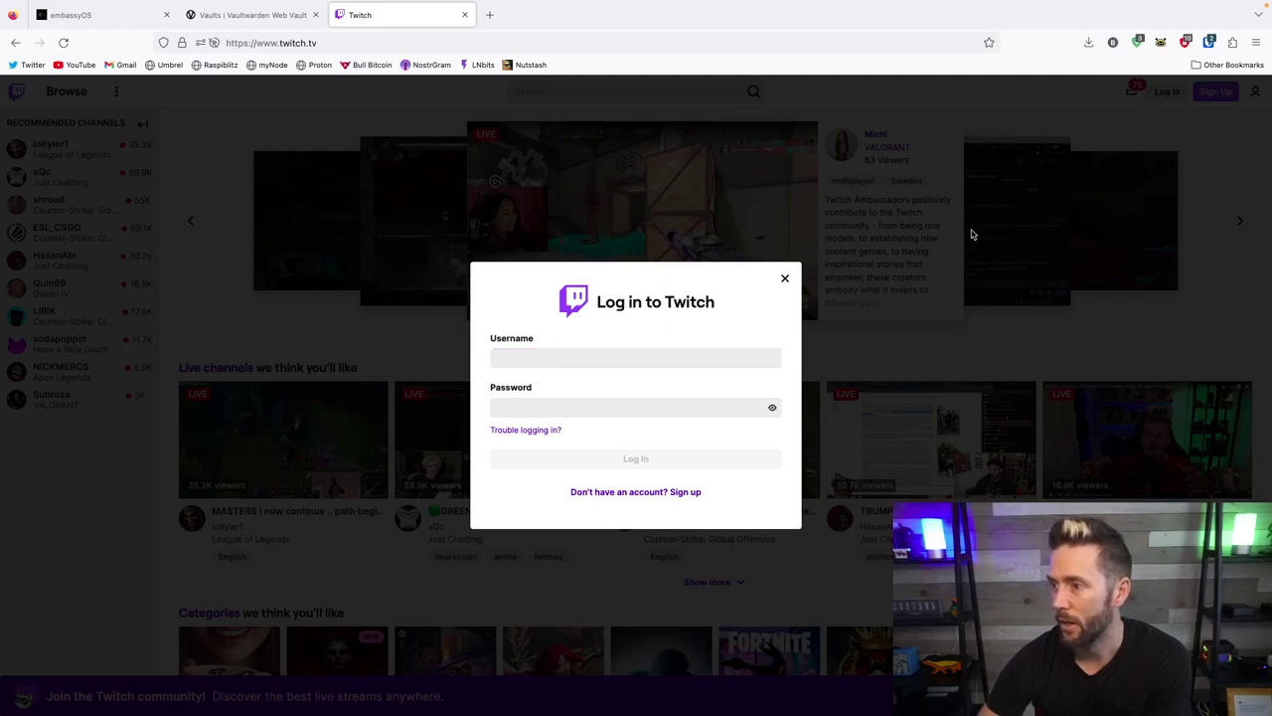
pyautogui.click(1209, 43)
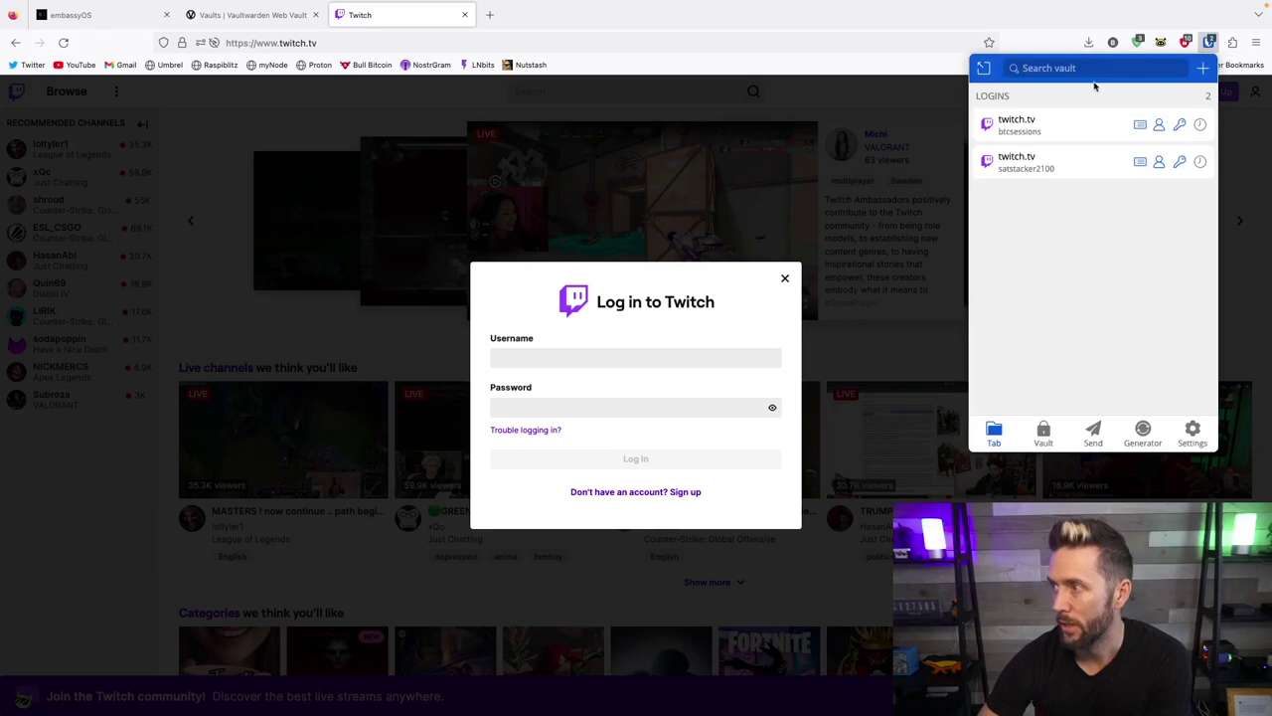
pyautogui.click(1024, 125)
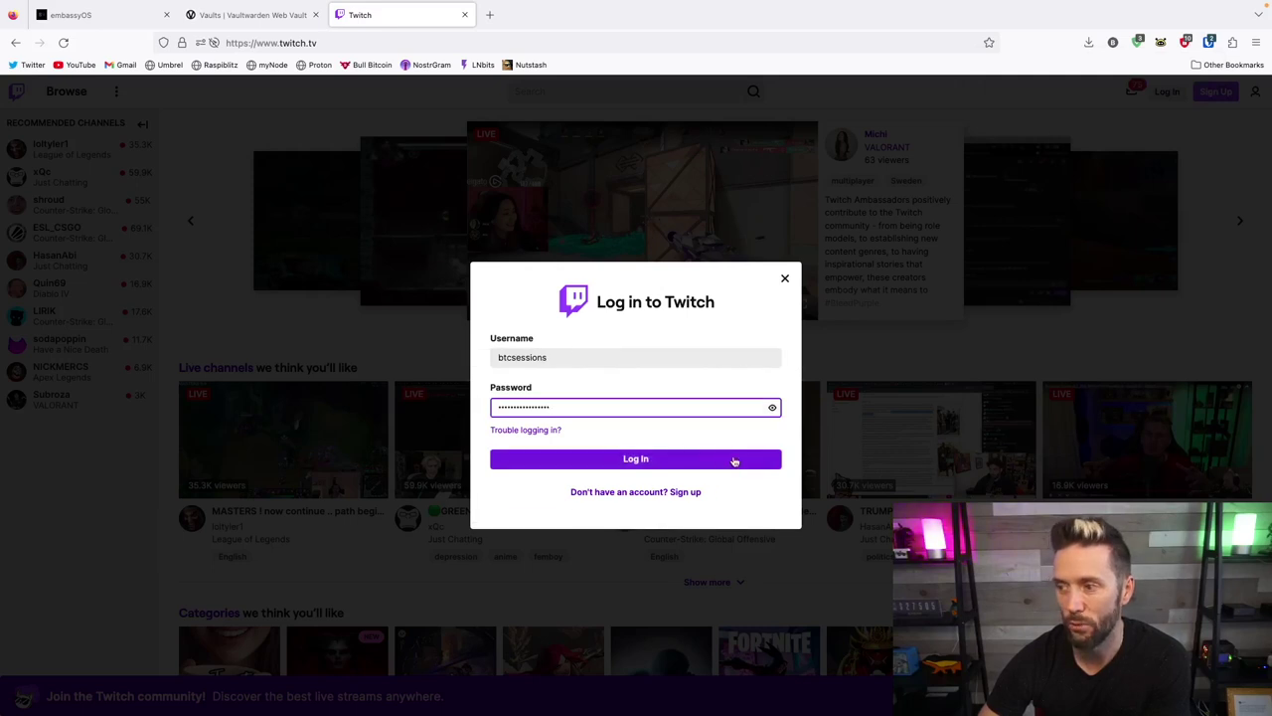
pyautogui.click(636, 460)
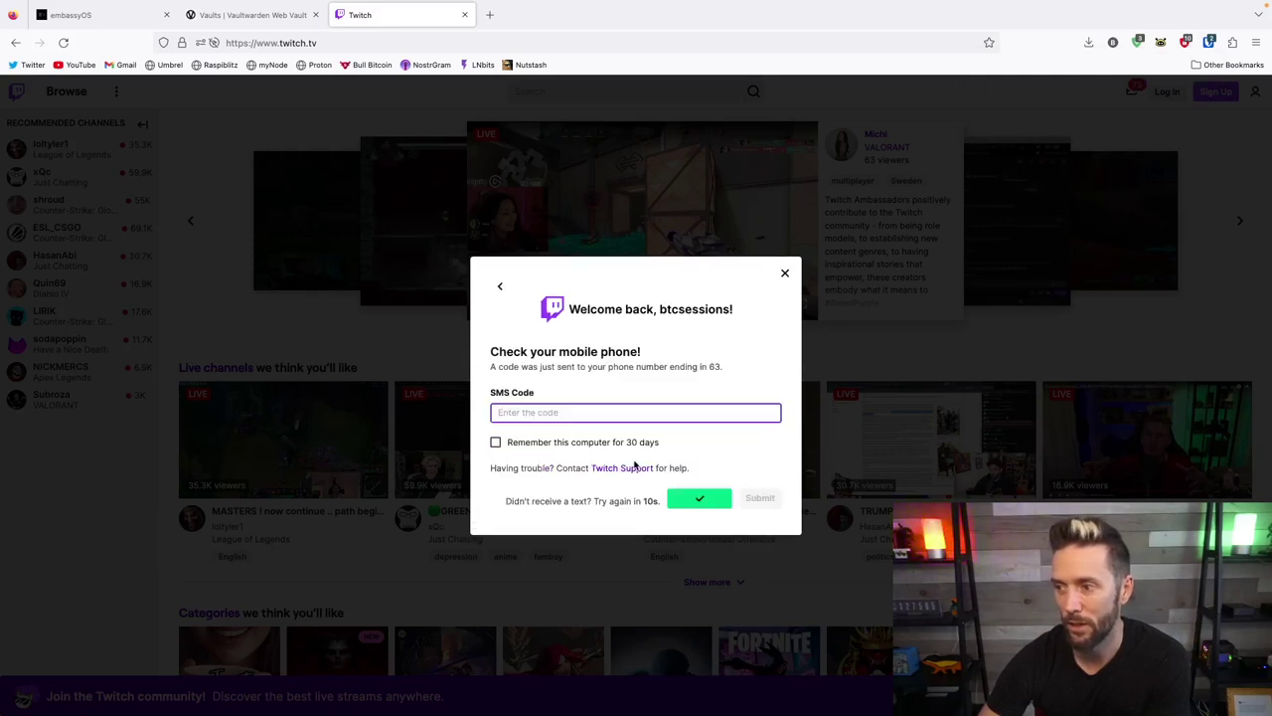